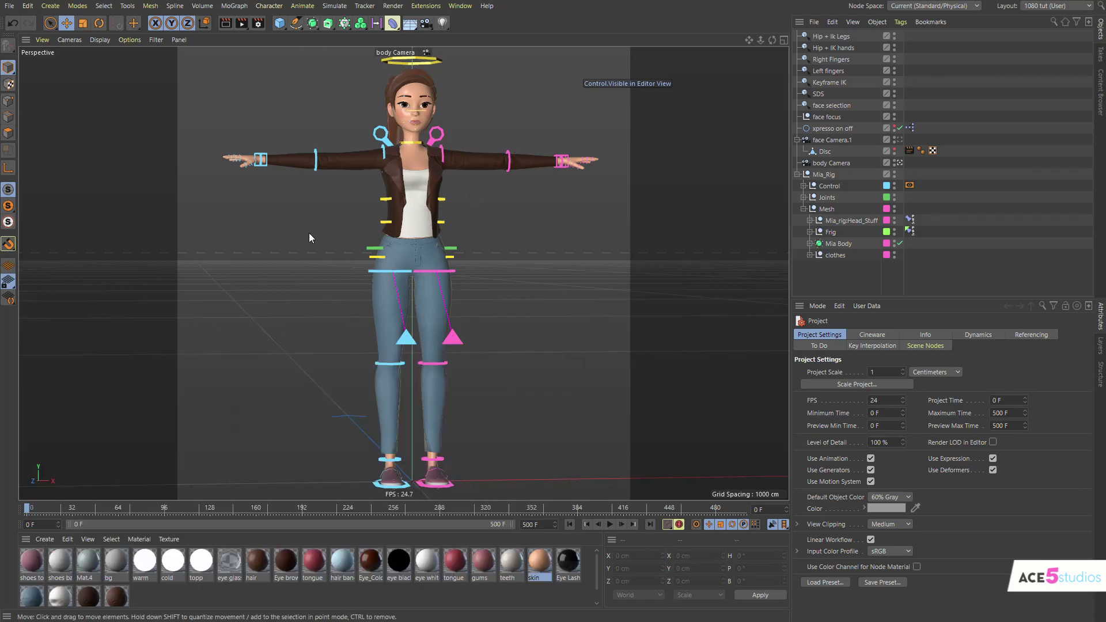
Select Mia's right-hand IK control in the viewport
left_click(261, 159)
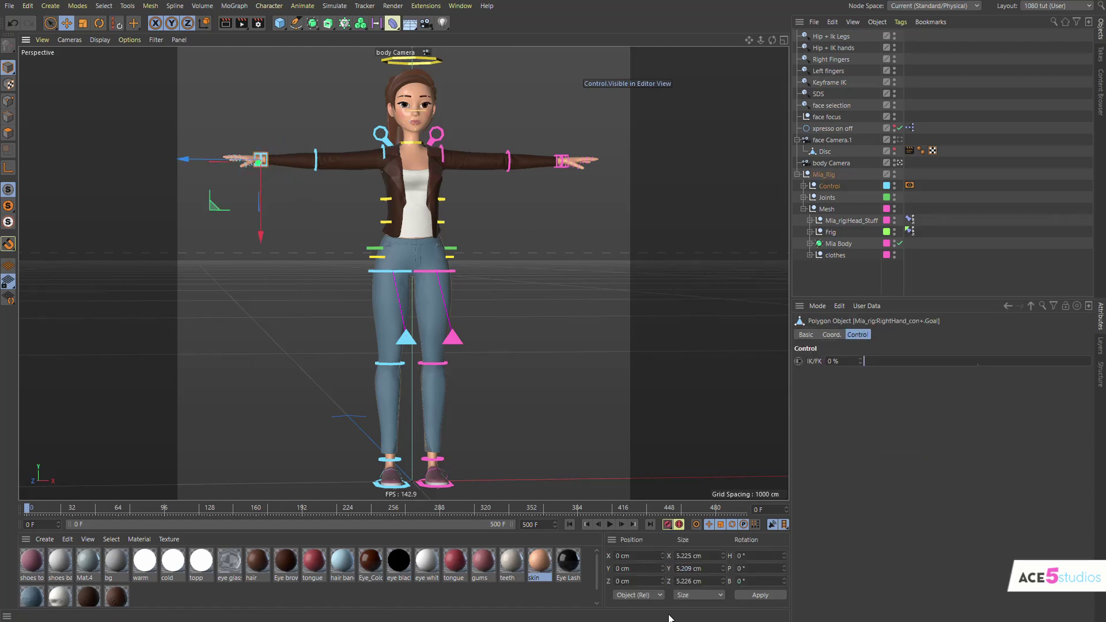
Switch the animation toolbar to Medium Icons and record a key for the right-hand control
right_click(669, 524)
mouse_move(756, 574)
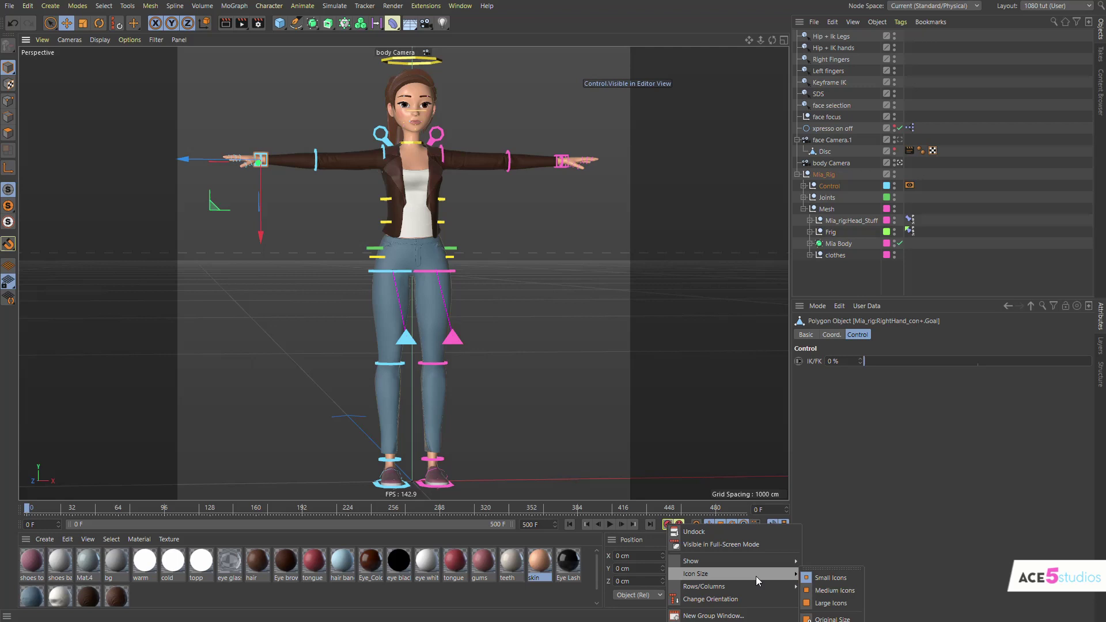
left_click(829, 590)
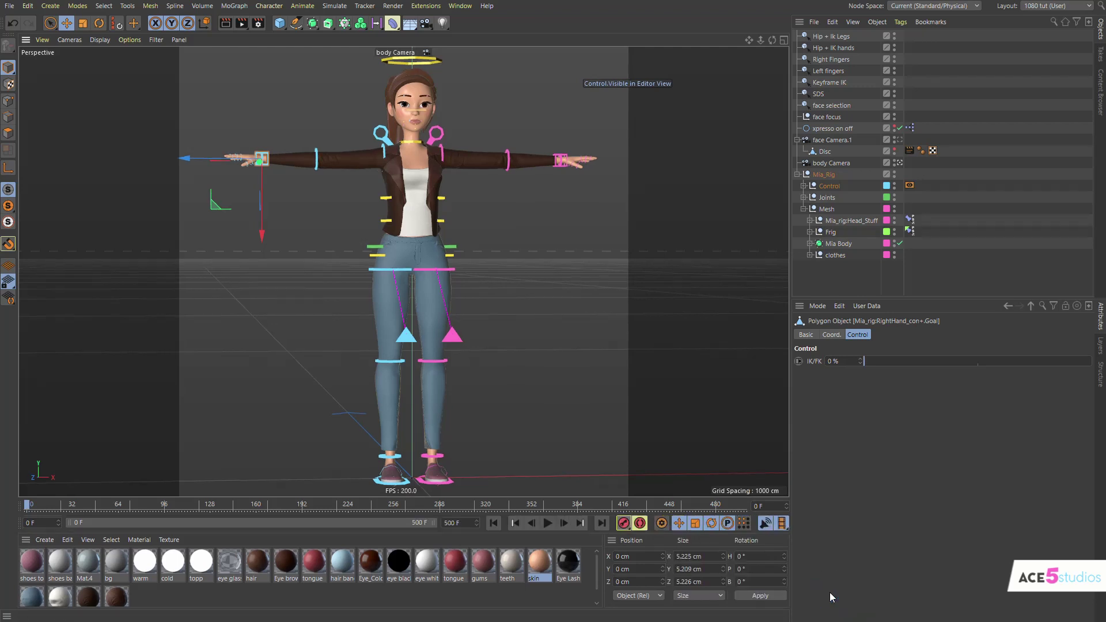
left_click(624, 523)
Set the maximum time to 90 F and drag the frame-0 key out and back
double_click(455, 522)
type("90")
key("Return")
left_click_drag(28, 510, 144, 511)
left_click_drag(40, 512, 28, 511)
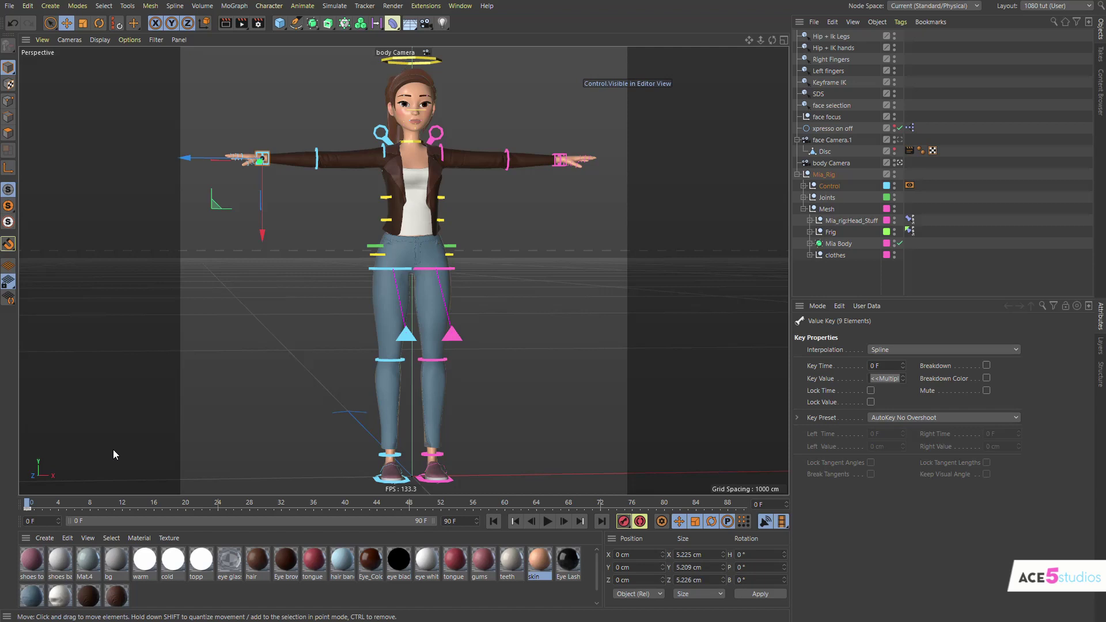
Inspect the leather jacket's coordinates, then reselect the right-hand IK controller
left_click(273, 164)
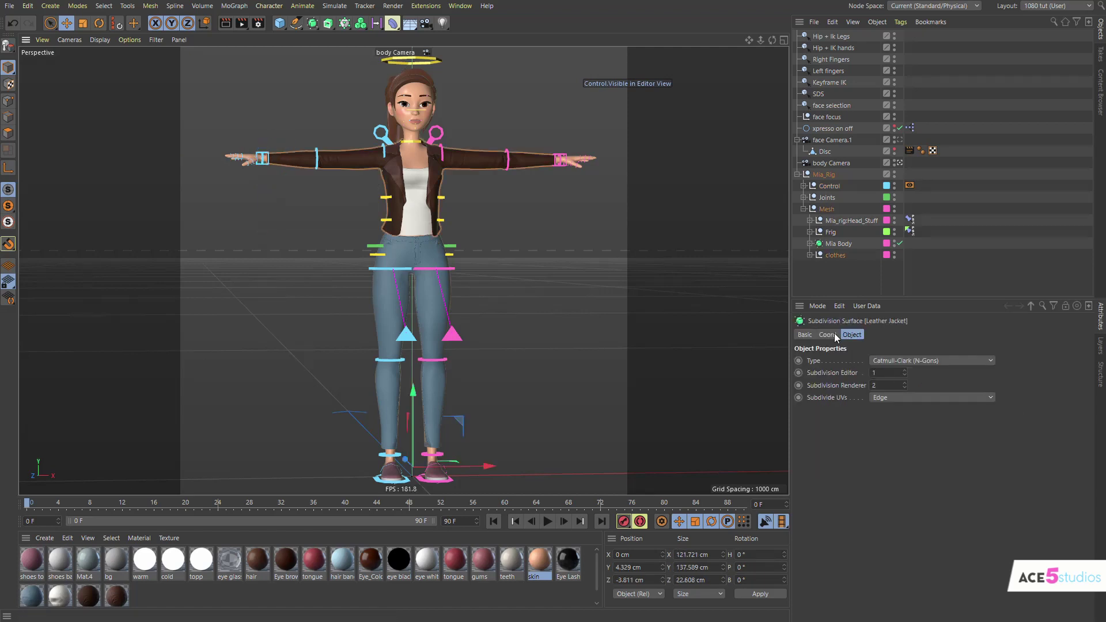
left_click(834, 336)
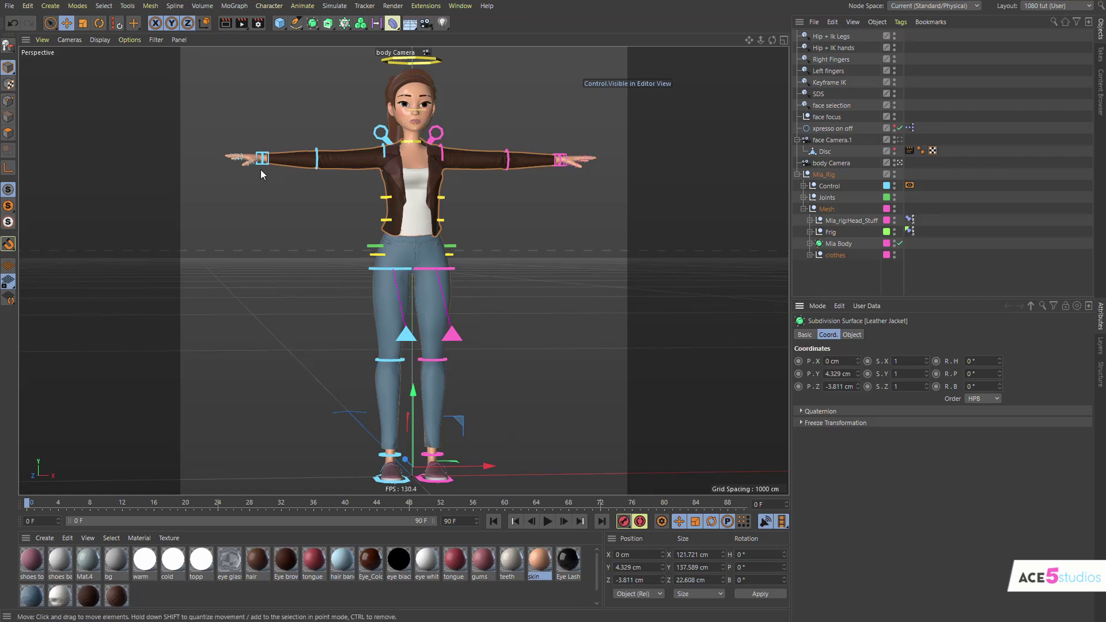
left_click(262, 160)
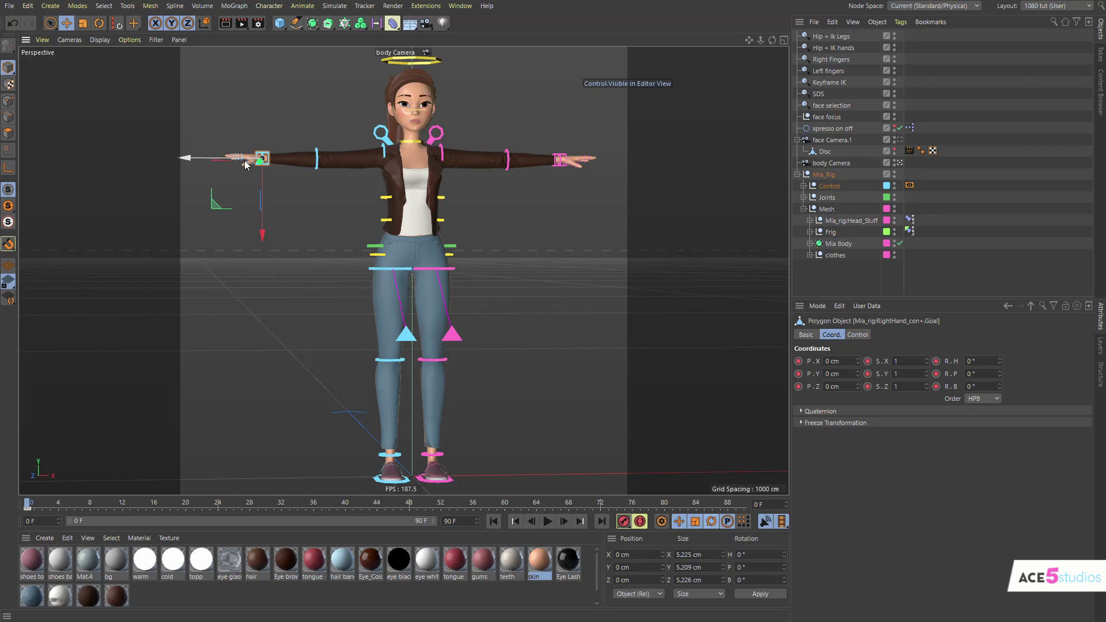
Undo the pose change, delete the frame-0 key, and reselect the hand controller
left_click(15, 22)
left_click(28, 509)
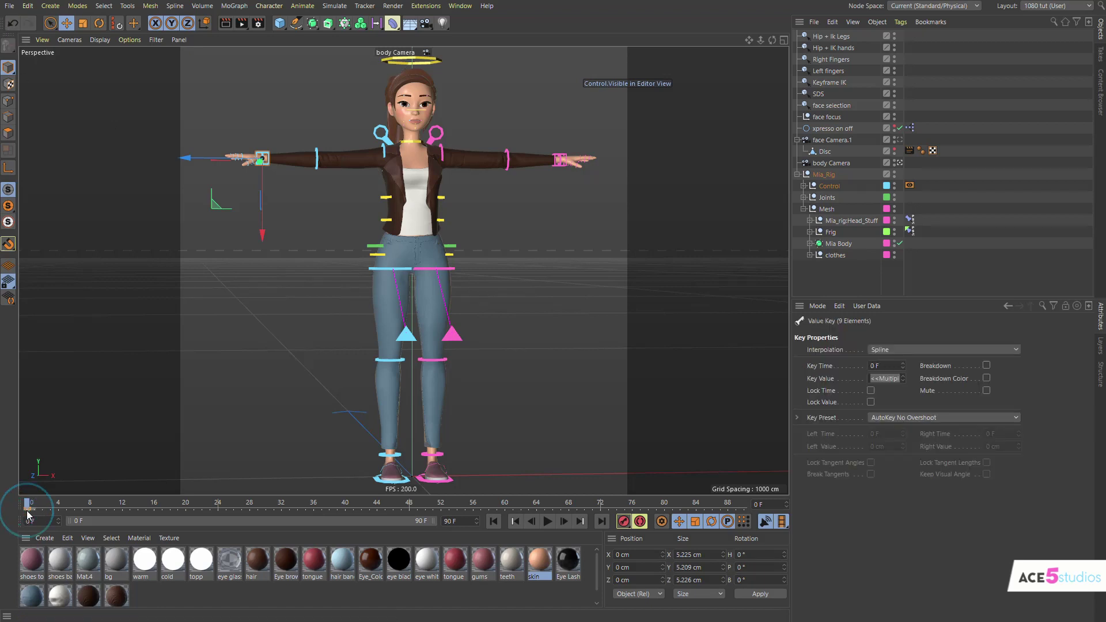
key("Delete")
left_click(254, 172)
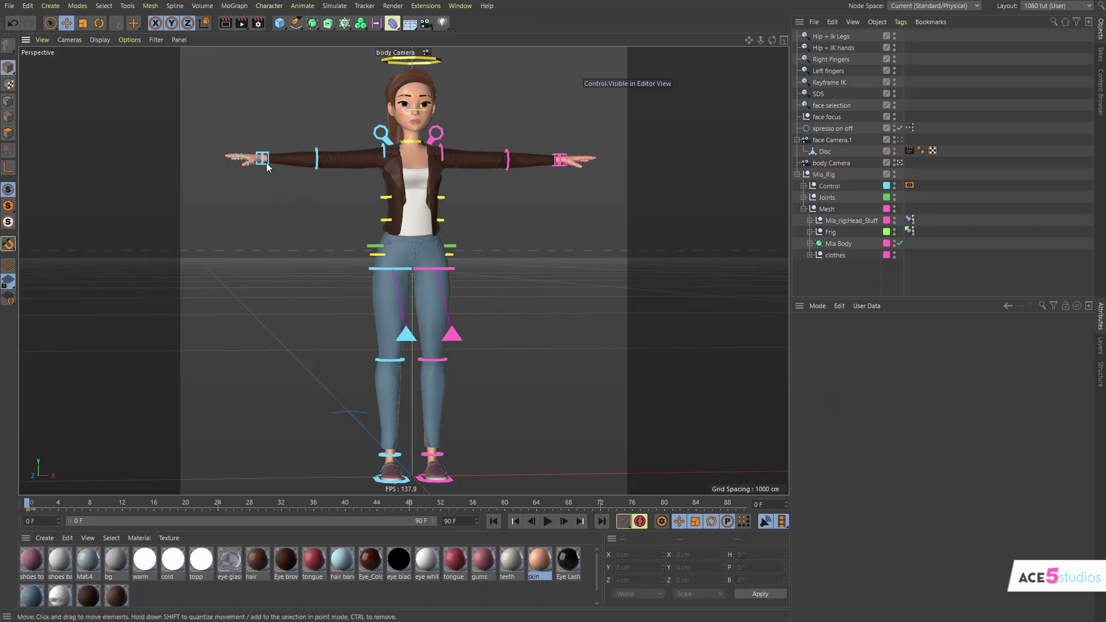
left_click(266, 163)
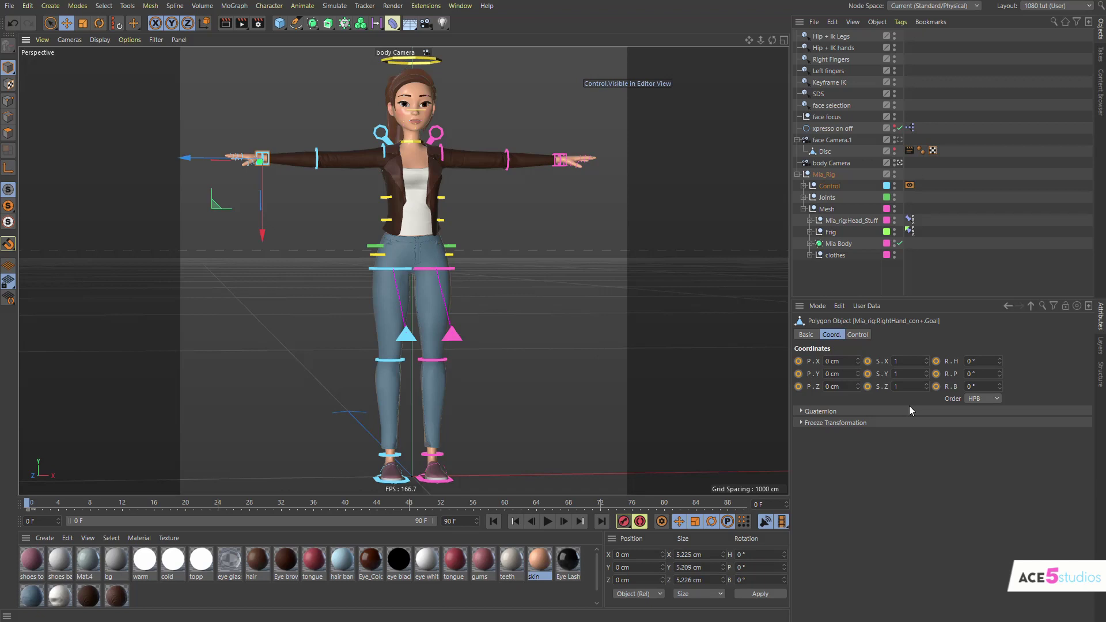
Lower and rotate the right hand goal, float a second Attributes window, and key the pose at frame 0
left_click_drag(262, 204, 276, 240)
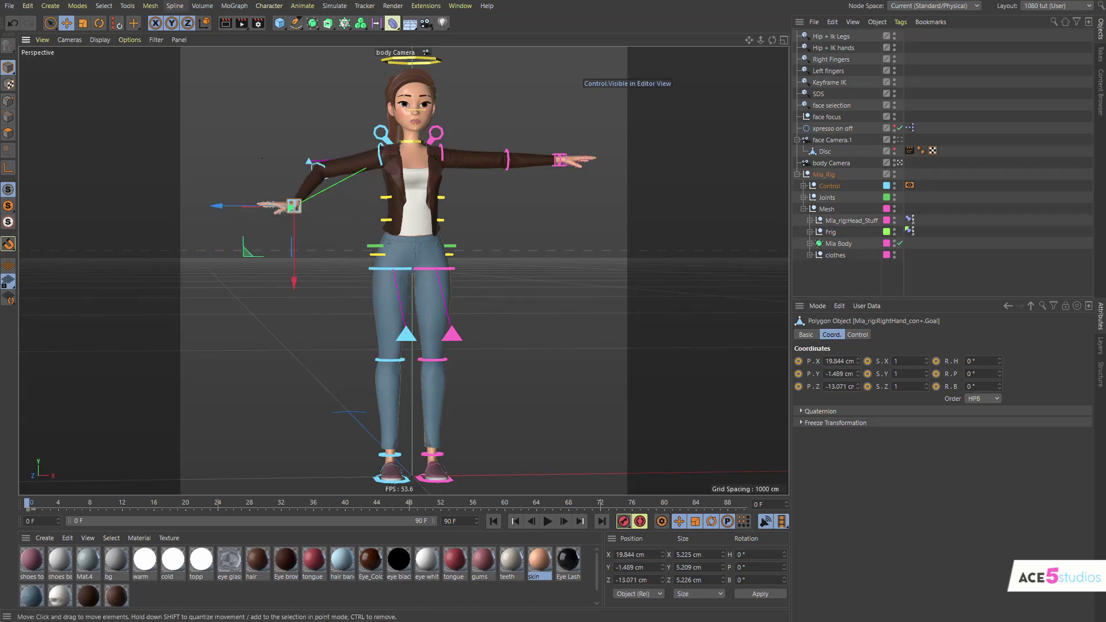
key("r")
left_click_drag(364, 219, 311, 124)
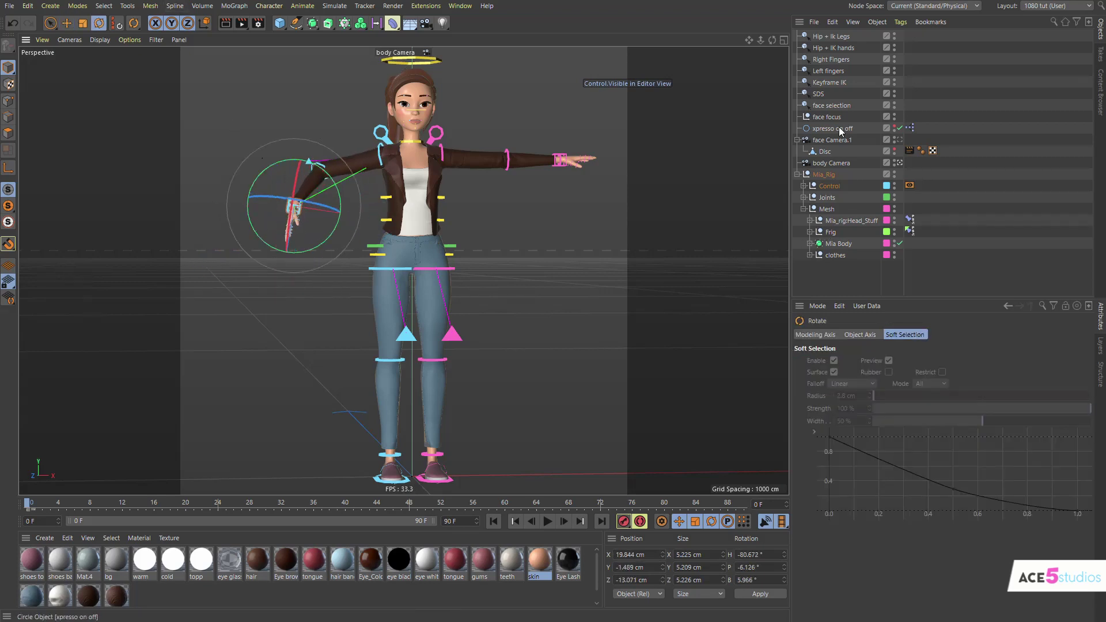
left_click(309, 308)
left_click(298, 207)
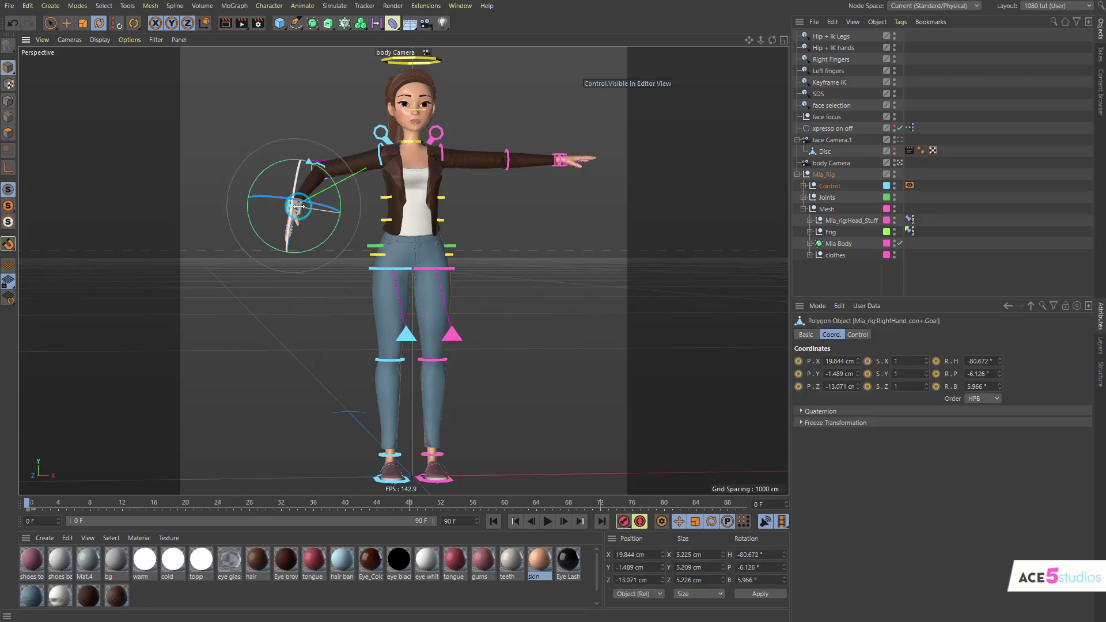
left_click(1089, 306)
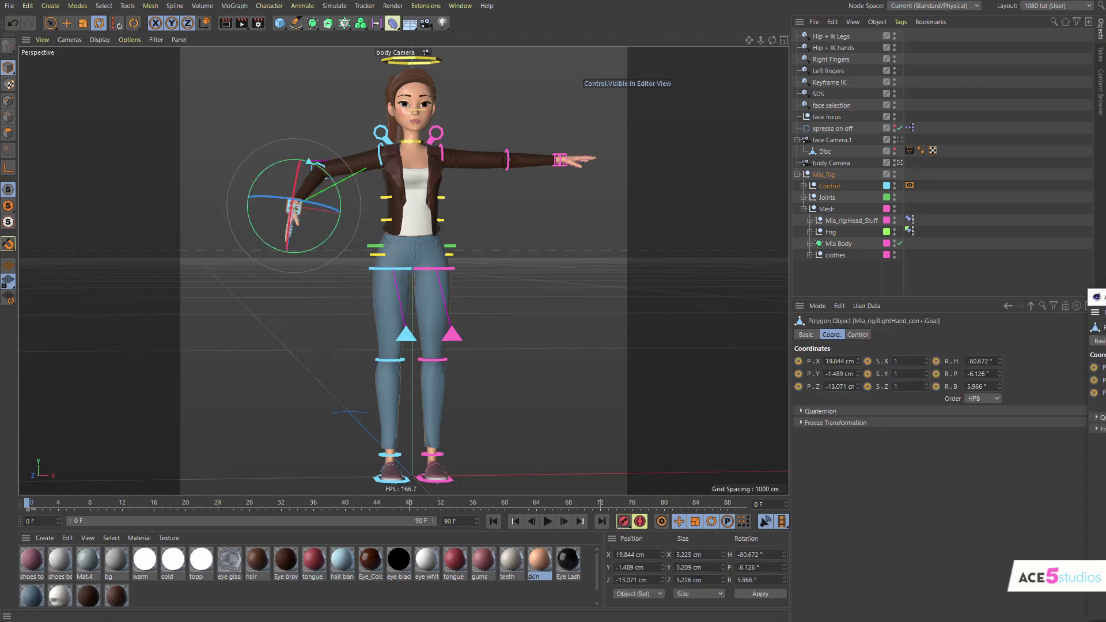
left_click_drag(1104, 299, 618, 311)
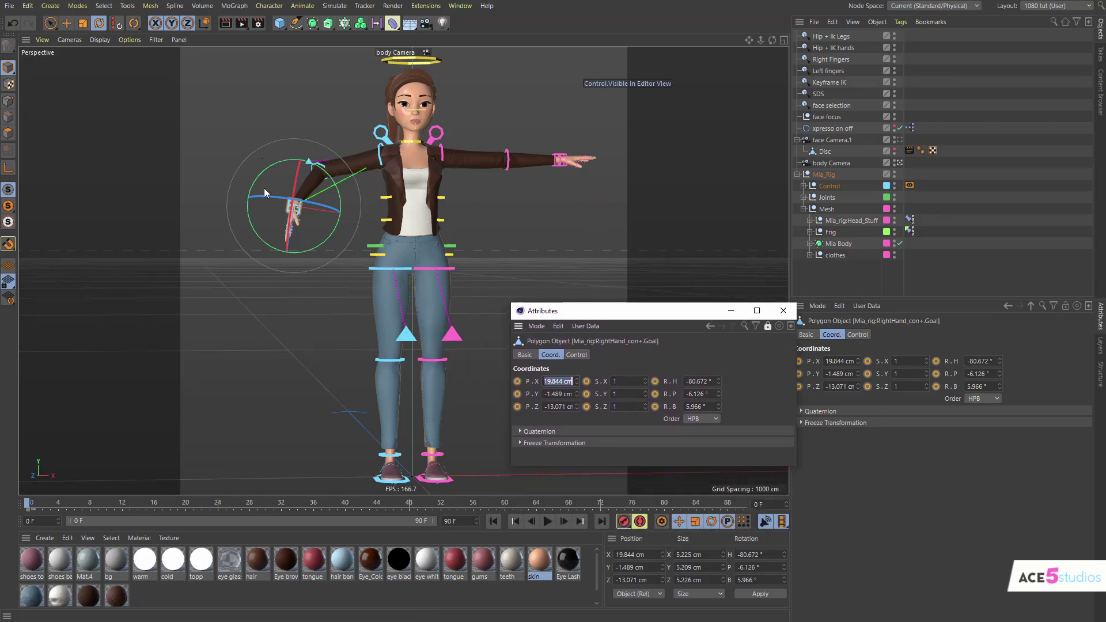
left_click_drag(264, 189, 281, 228)
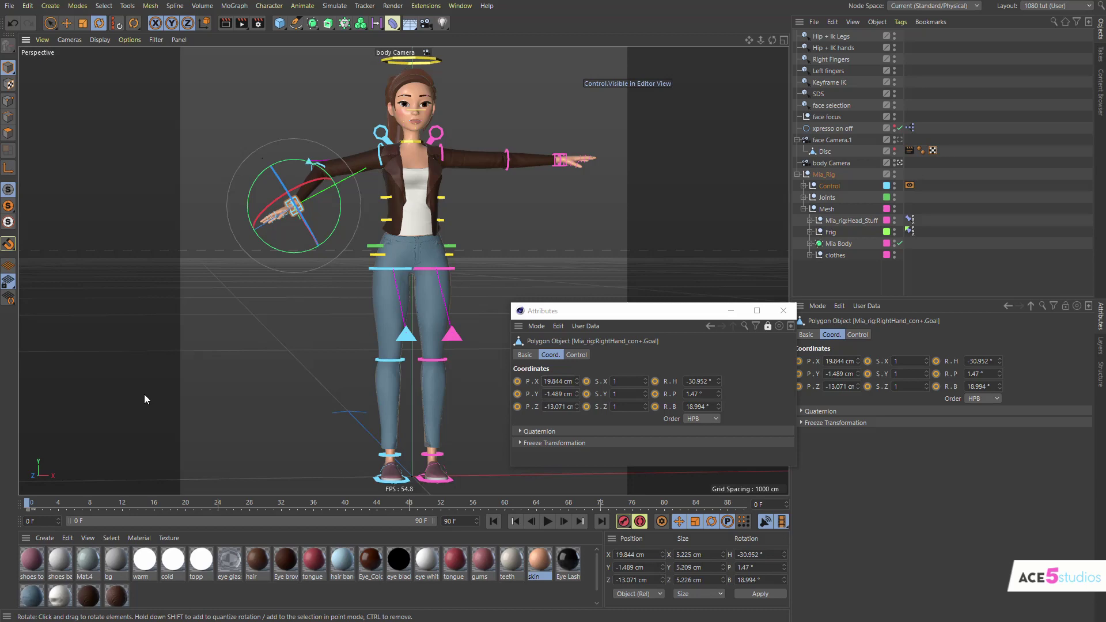
left_click(623, 522)
At frame 12, raise the hand overhead, rotate it upward, and record a keyframe
left_click(123, 503)
key("e")
left_click_drag(348, 282, 378, 153)
key("r")
left_click_drag(327, 112, 345, 203)
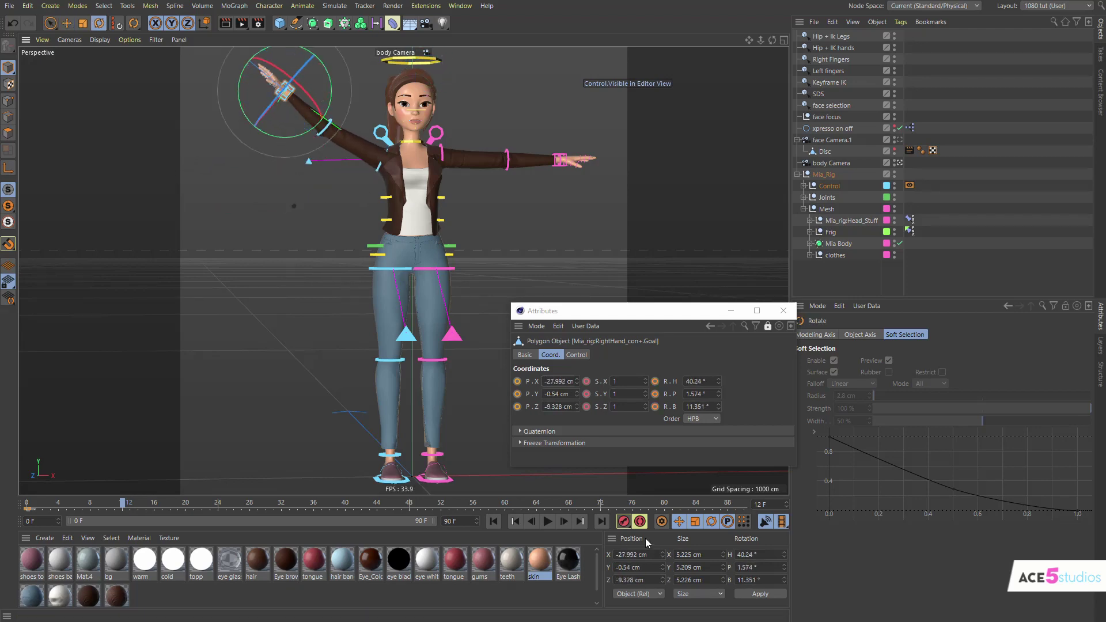
left_click(625, 522)
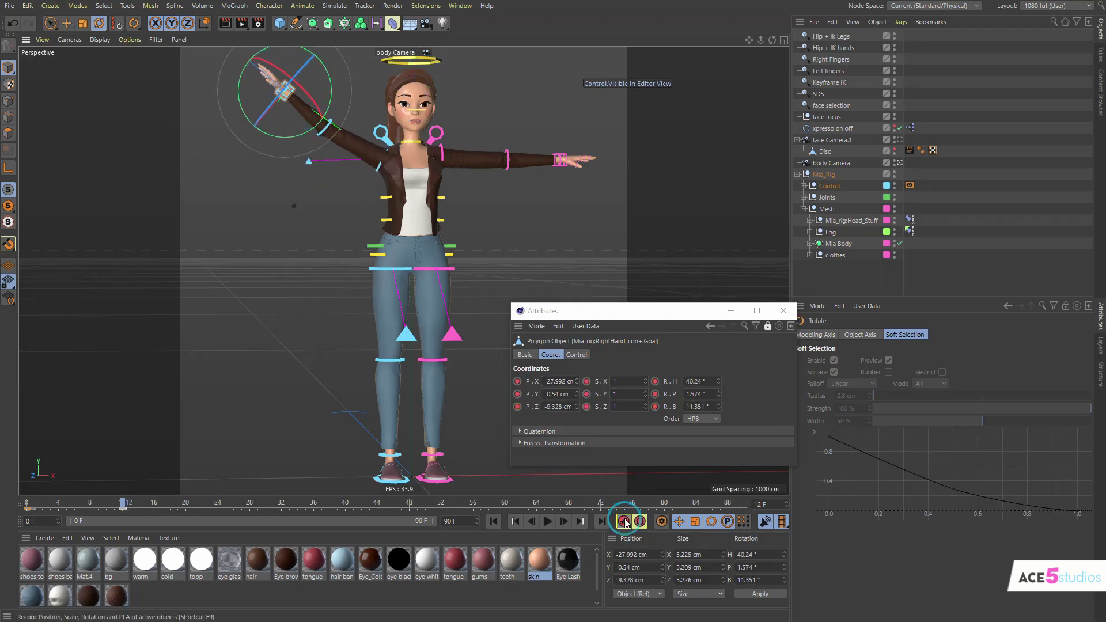
Retime the raised-hand key to frame 8, play the arm swing, and return to frame 0
left_click(106, 505)
left_click_drag(104, 509, 433, 512)
left_click(128, 503)
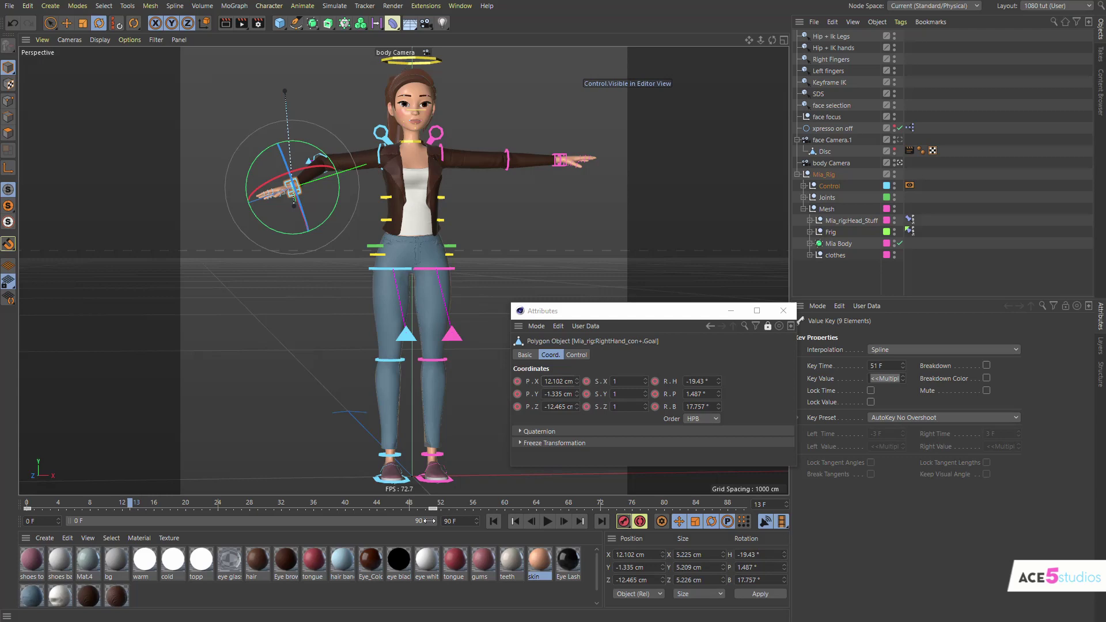
left_click(120, 502)
key("F8")
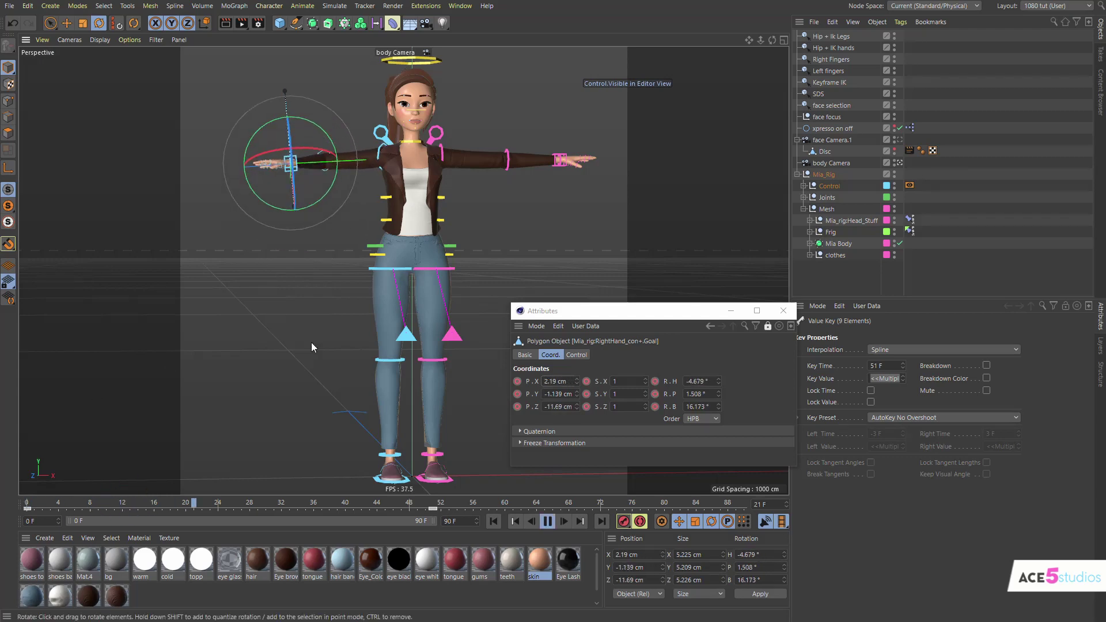
key("F8")
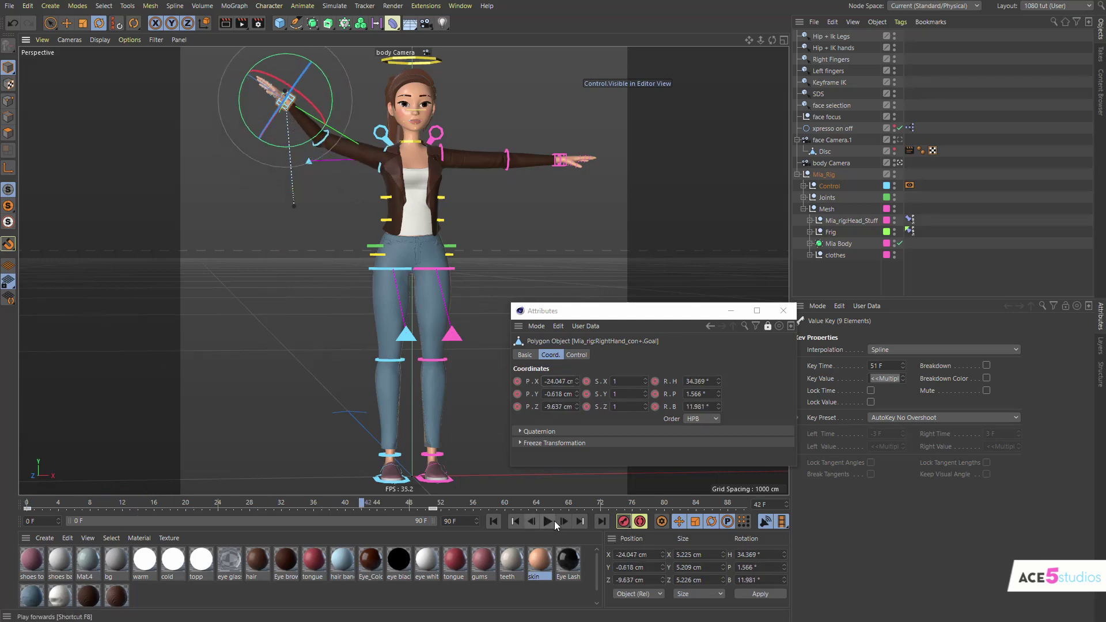
left_click_drag(363, 504, 329, 507)
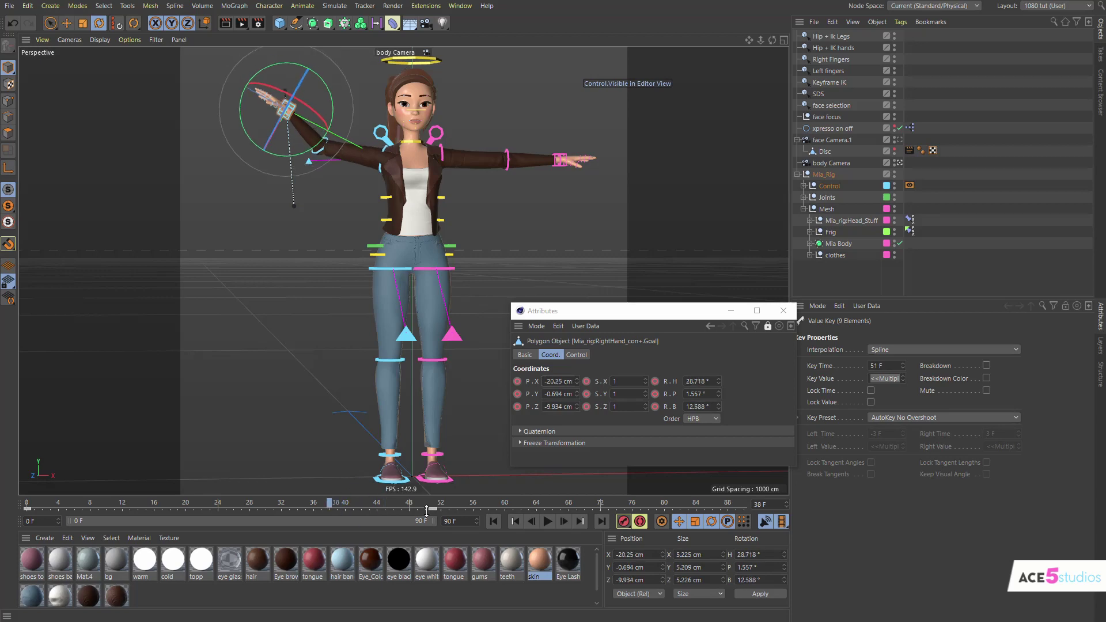
left_click_drag(434, 510, 17, 505)
left_click(547, 522)
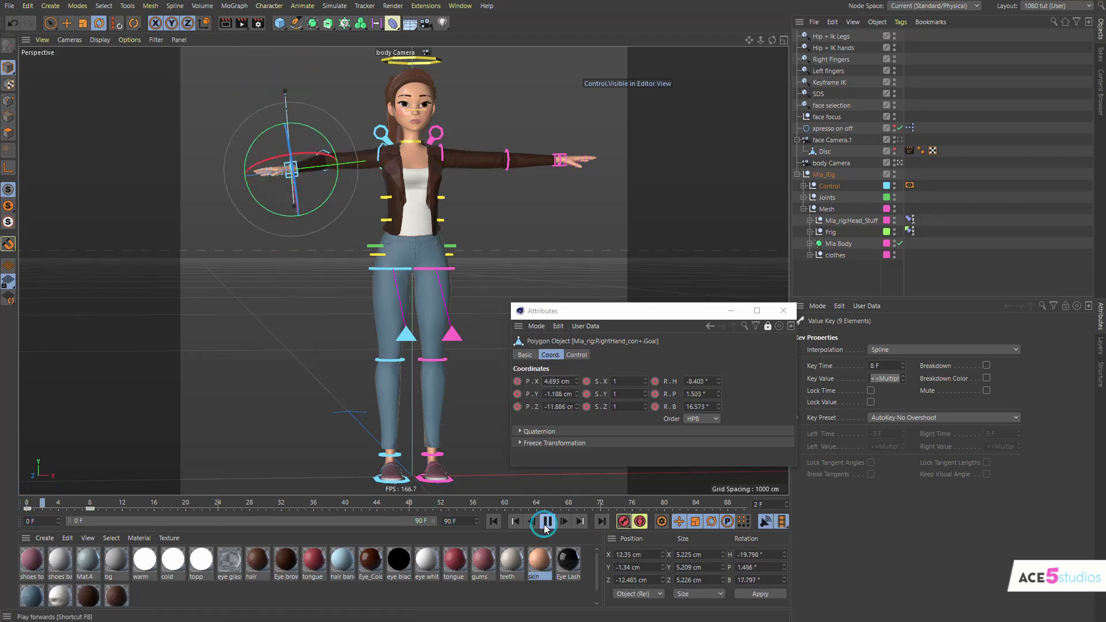
left_click(547, 521)
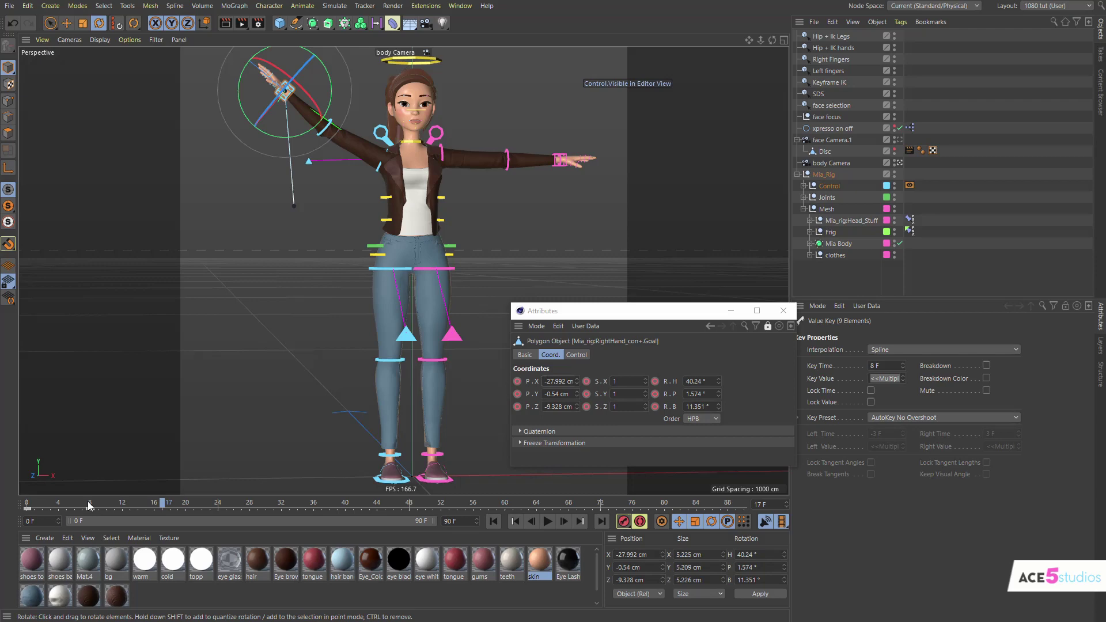
key("shift+f")
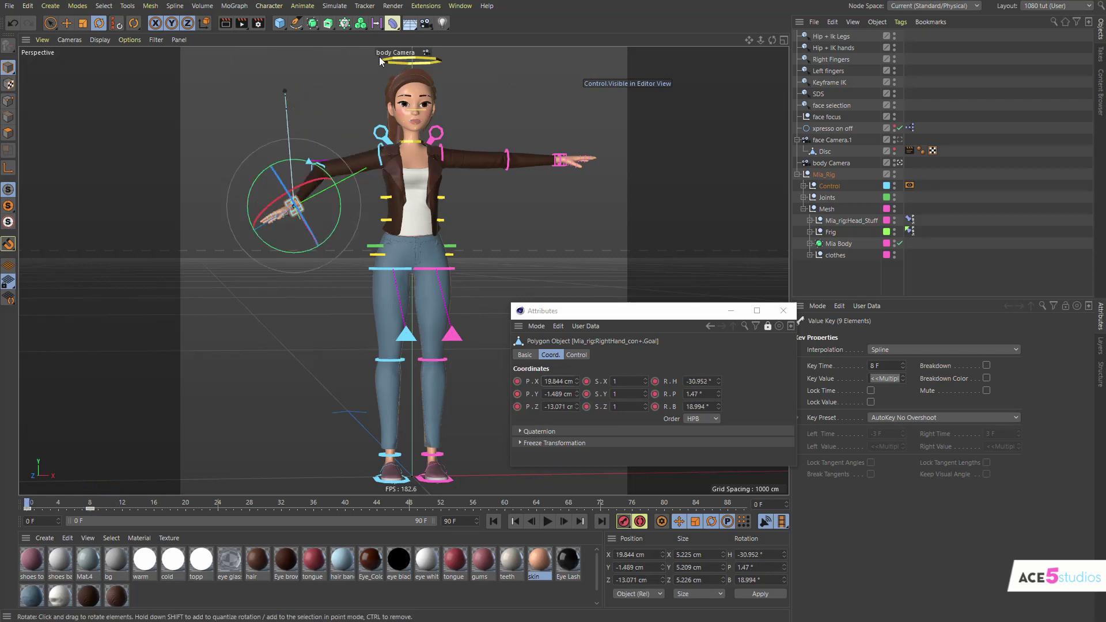
Select the left foot control, zoom in on it, and adjust its Ball Rotate slider
left_click(384, 103)
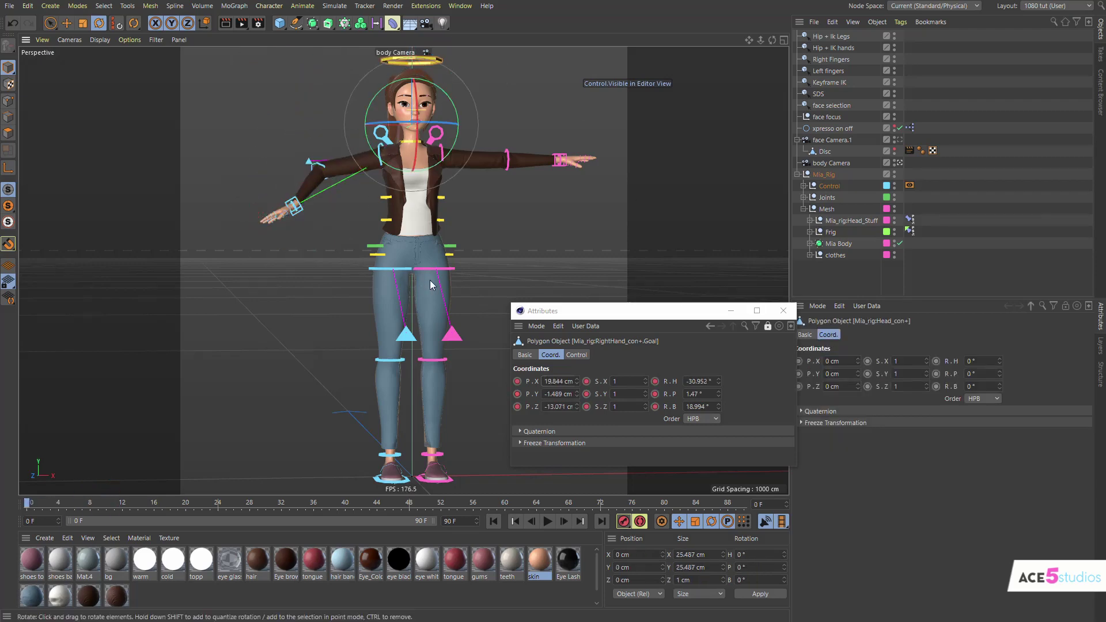
left_click(450, 480)
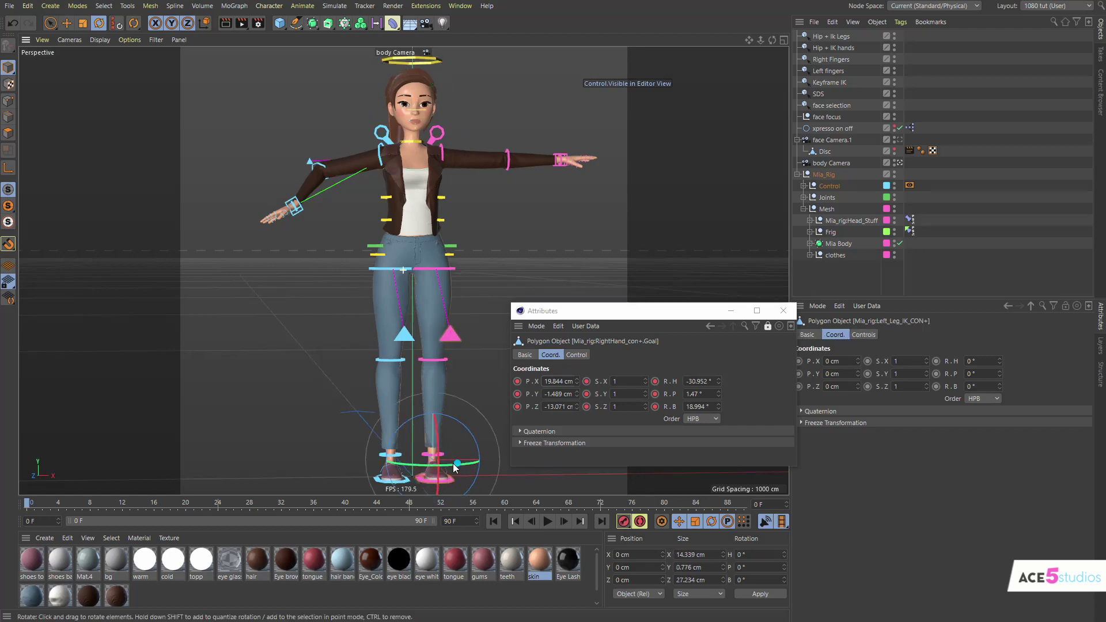
left_click_drag(455, 468, 445, 467, "alt")
middle_click_drag(444, 467, 425, 422, "alt")
right_click_drag(416, 424, 534, 376, "alt")
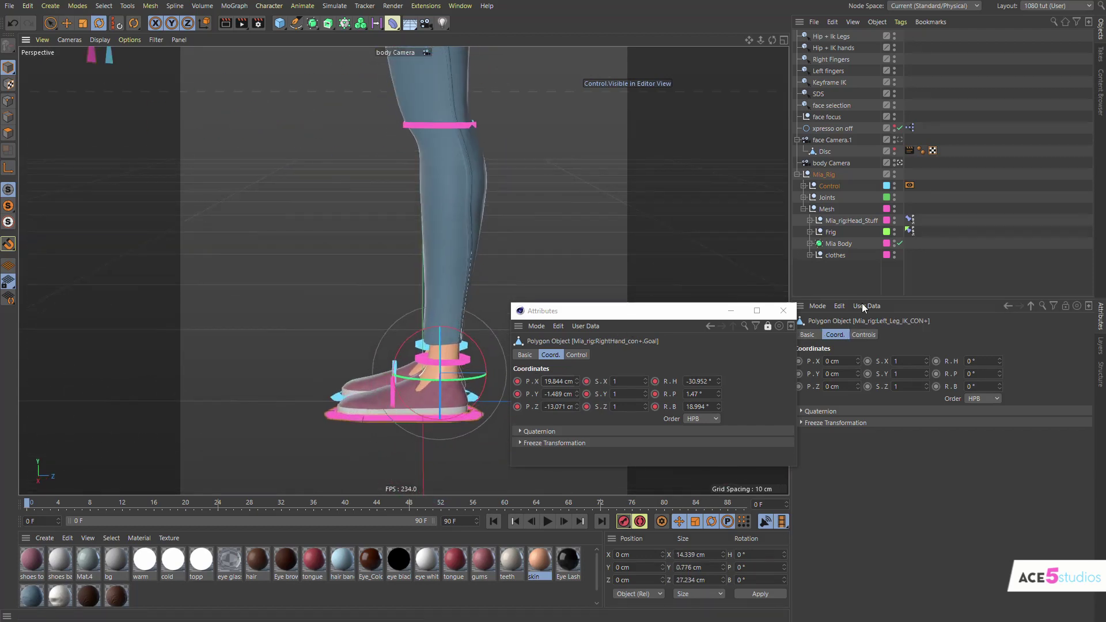
left_click(863, 335)
left_click_drag(898, 376, 1094, 376)
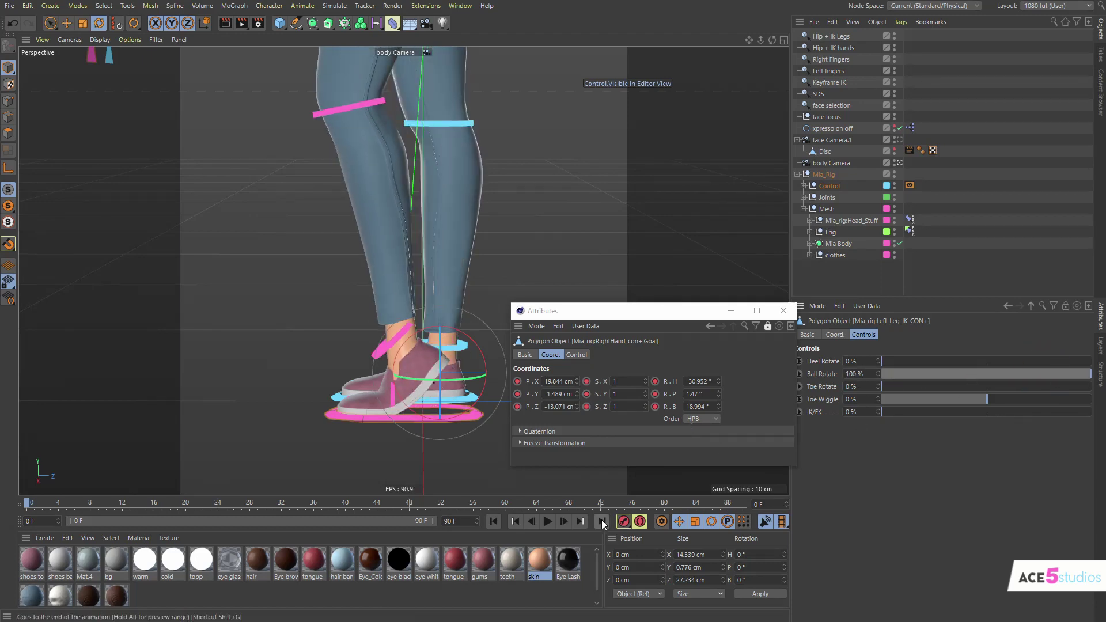
Key Ball Rotate at 100% on frame 0, set it to 0% at frame 16, and preview the roll
left_click_drag(717, 310, 633, 304)
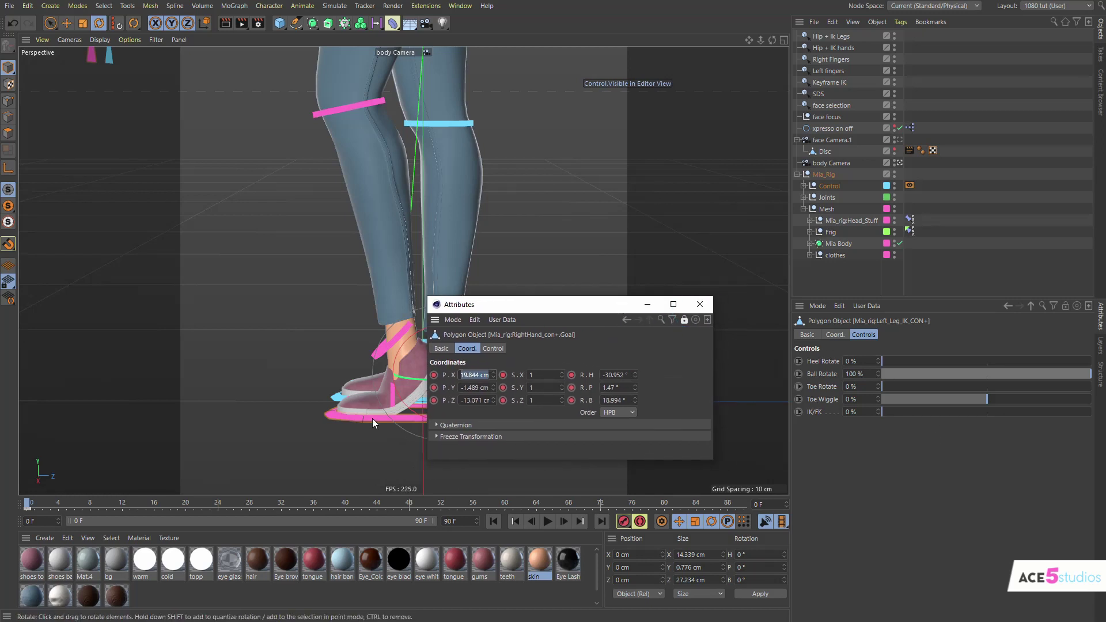
left_click(840, 335)
left_click(864, 336)
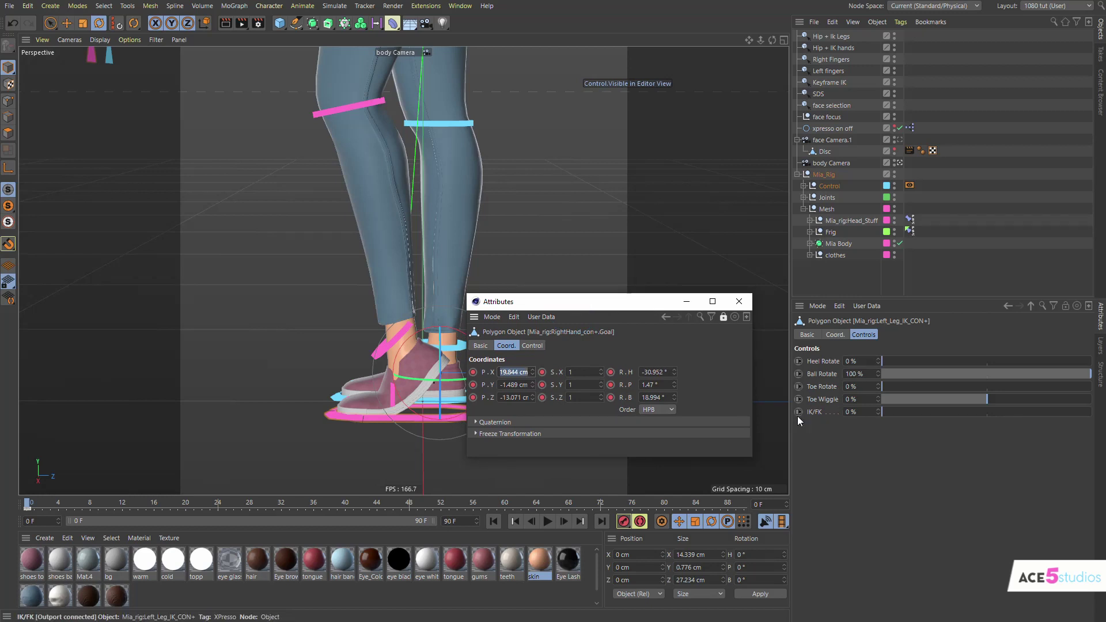
left_click(799, 373)
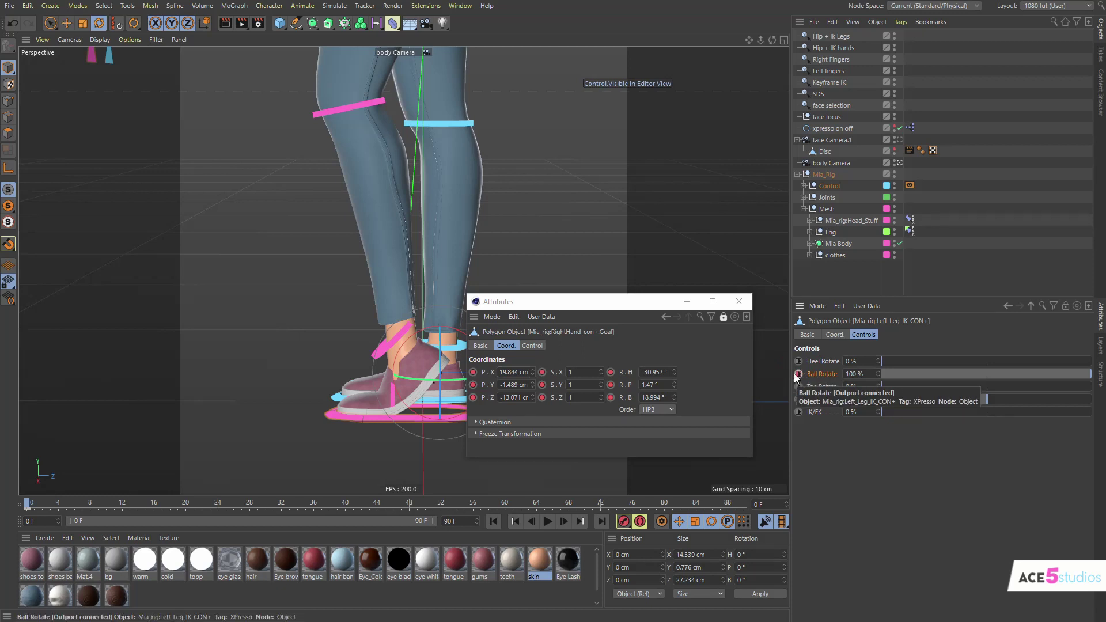
left_click(154, 503)
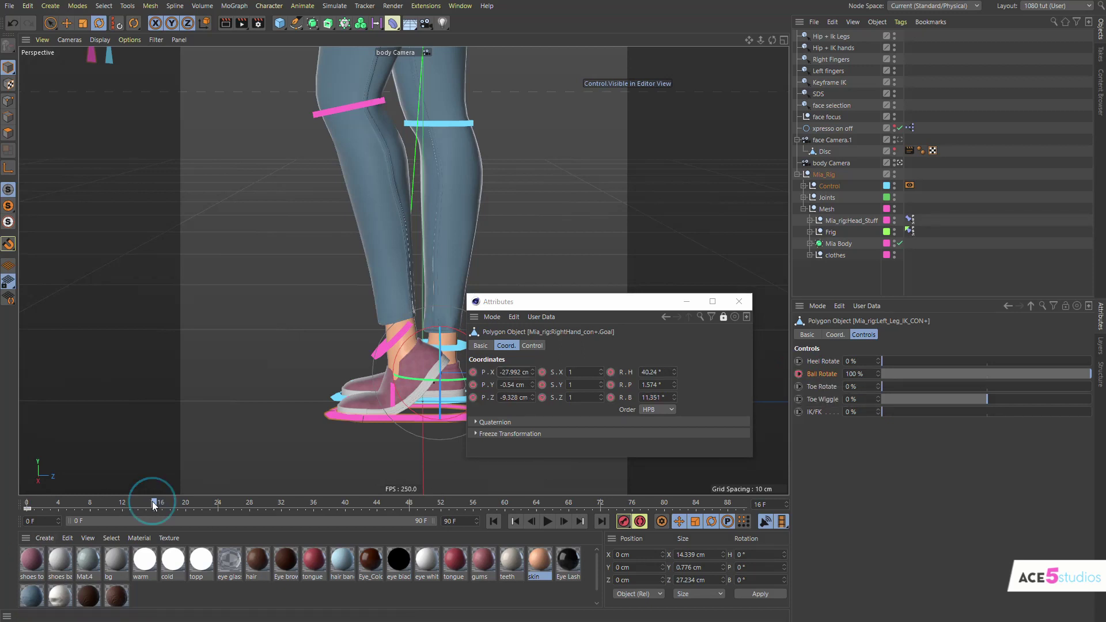
left_click_drag(1069, 373, 779, 374)
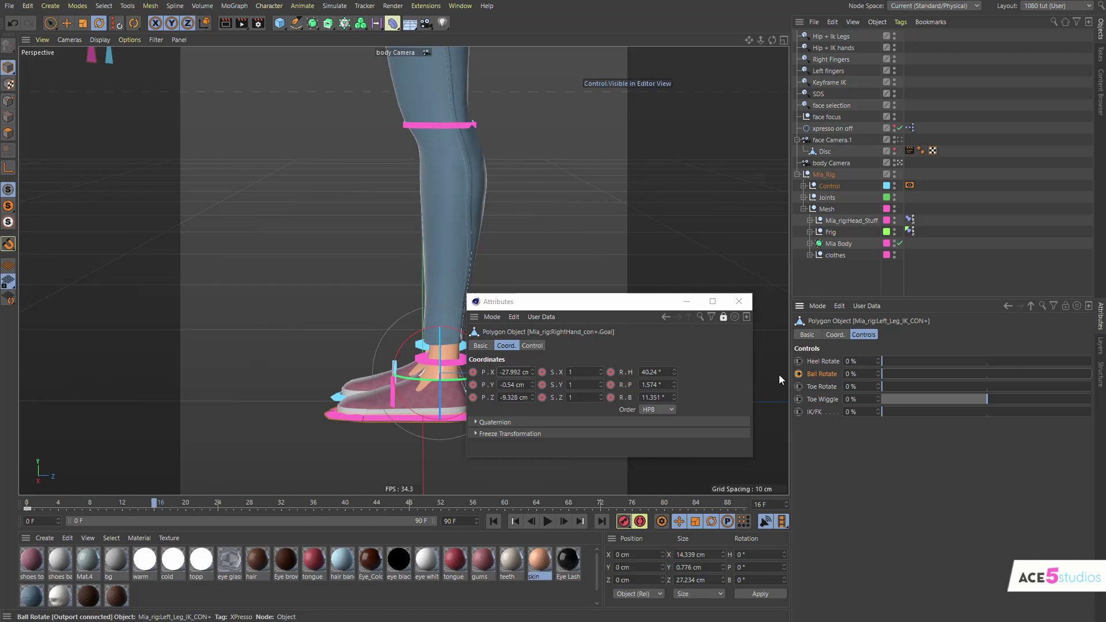
left_click_drag(147, 502, 26, 523)
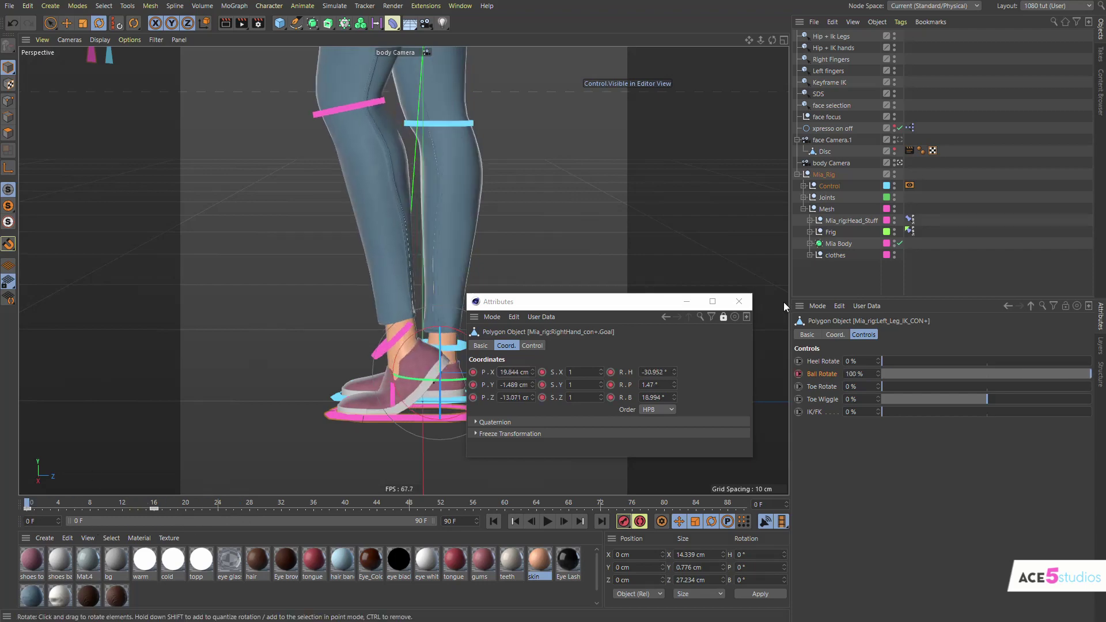
Close the floating Attributes window, view the character from the front, and select the frame-16 key
left_click(739, 301)
left_click_drag(377, 170, 302, 177, "alt")
right_click_drag(301, 177, 248, 185, "alt")
middle_click_drag(318, 125, 408, 403, "alt")
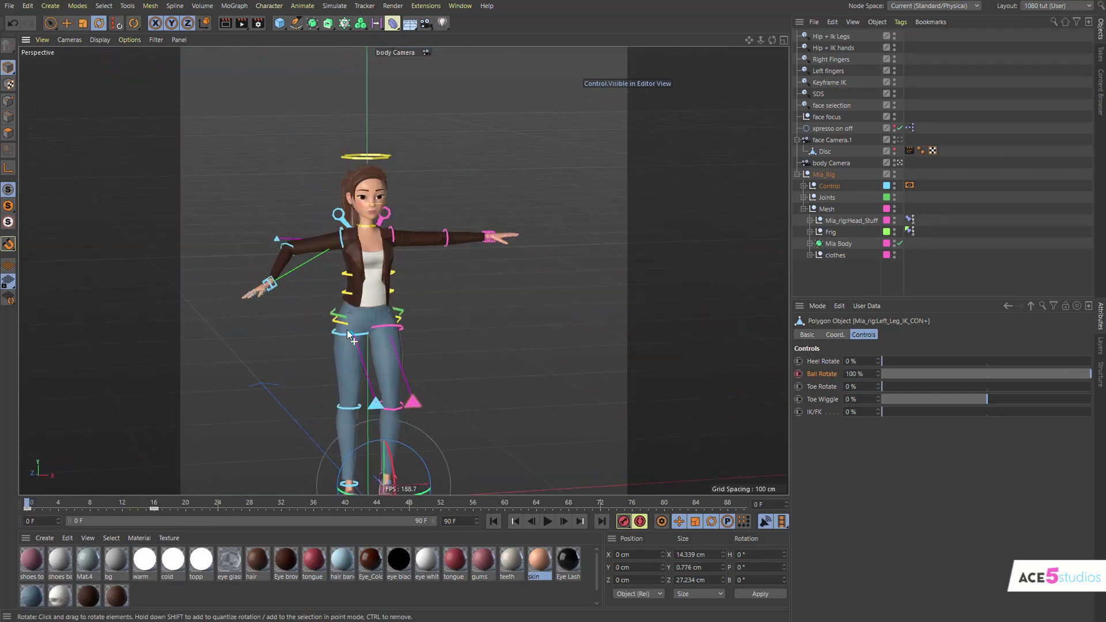
left_click_drag(347, 329, 356, 204, "alt")
right_click_drag(356, 204, 460, 150, "alt")
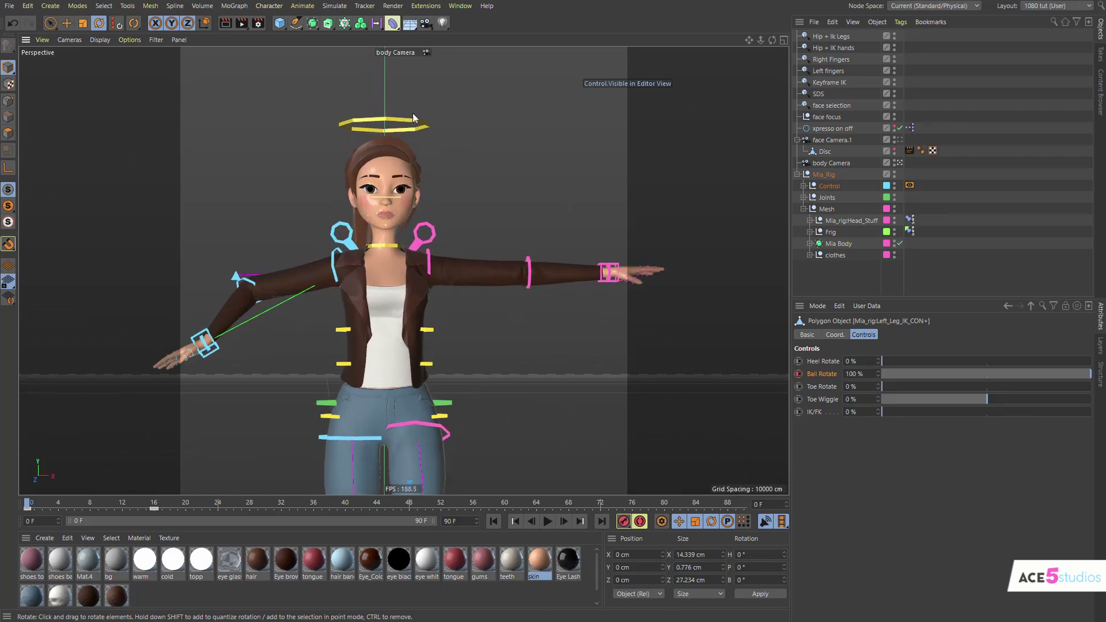
scroll(367, 219, "up", 2)
left_click_drag(367, 219, 359, 250, "alt")
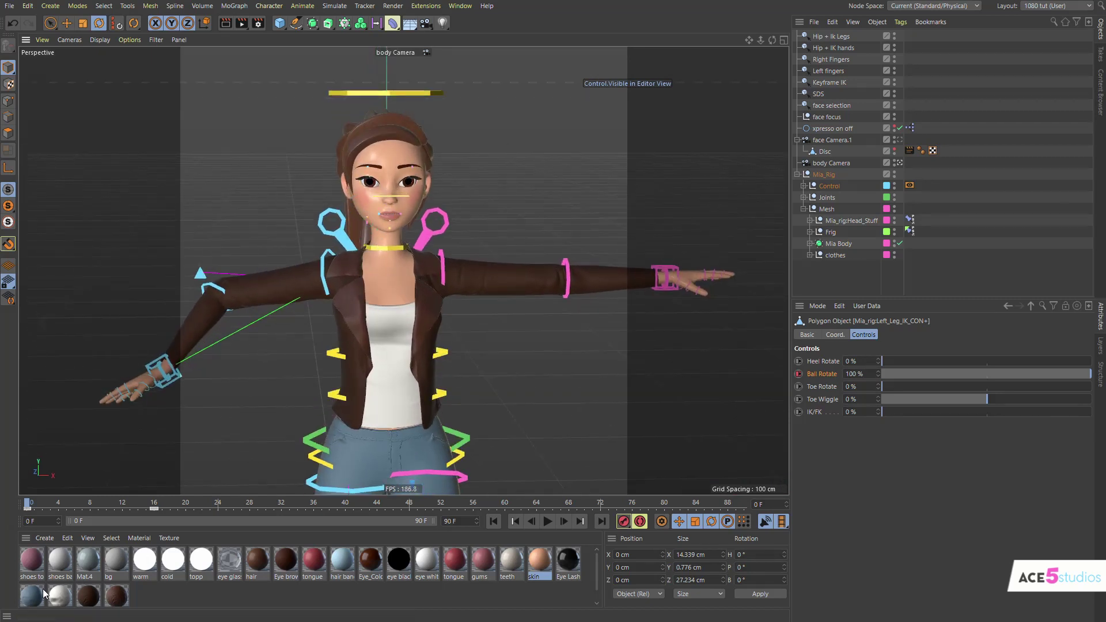
left_click(155, 509)
Delete the frame-16 key and bring up the Dope Sheet Timeline window
key("Delete")
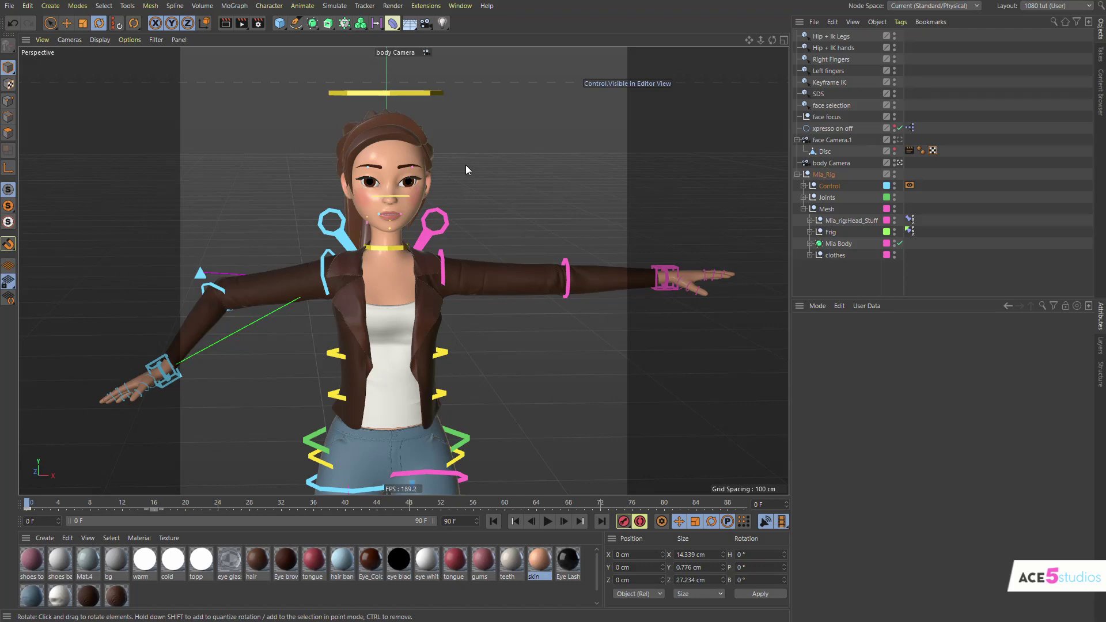
key("shift+F3")
left_click(471, 6)
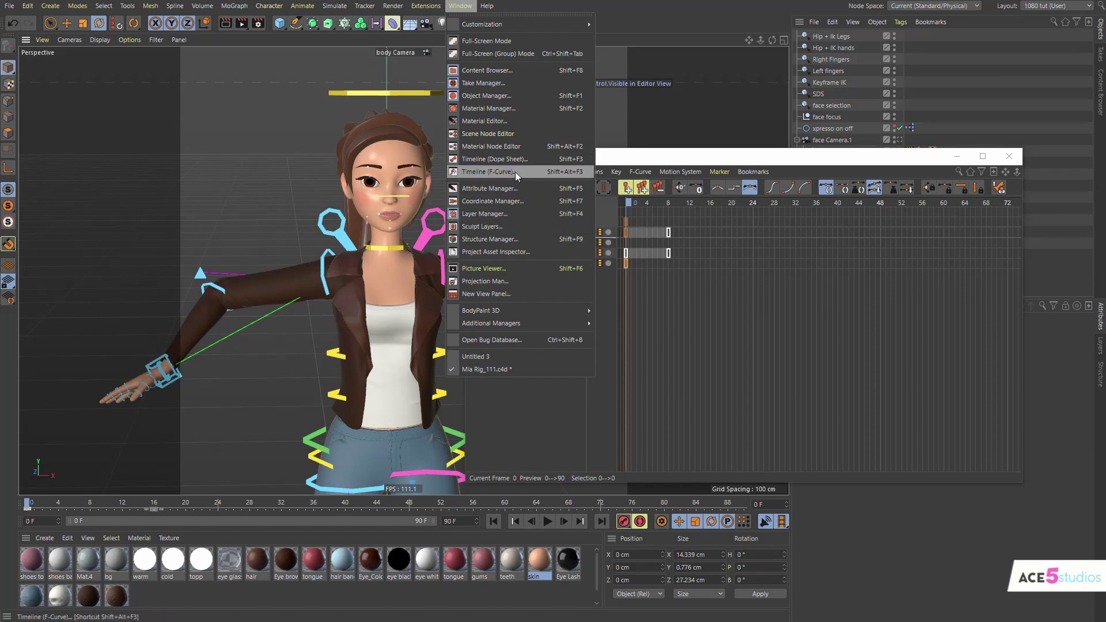
left_click(735, 157)
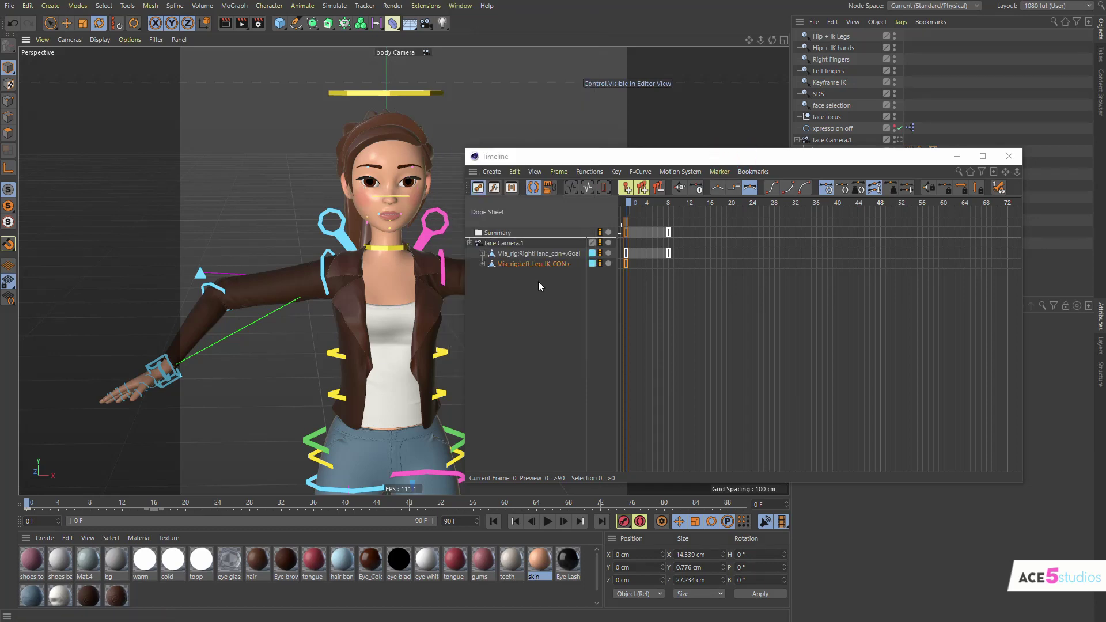
Delete face Camera.1's animation tracks in the Dope Sheet
left_click_drag(545, 301, 504, 250)
left_click(504, 244)
key("Delete")
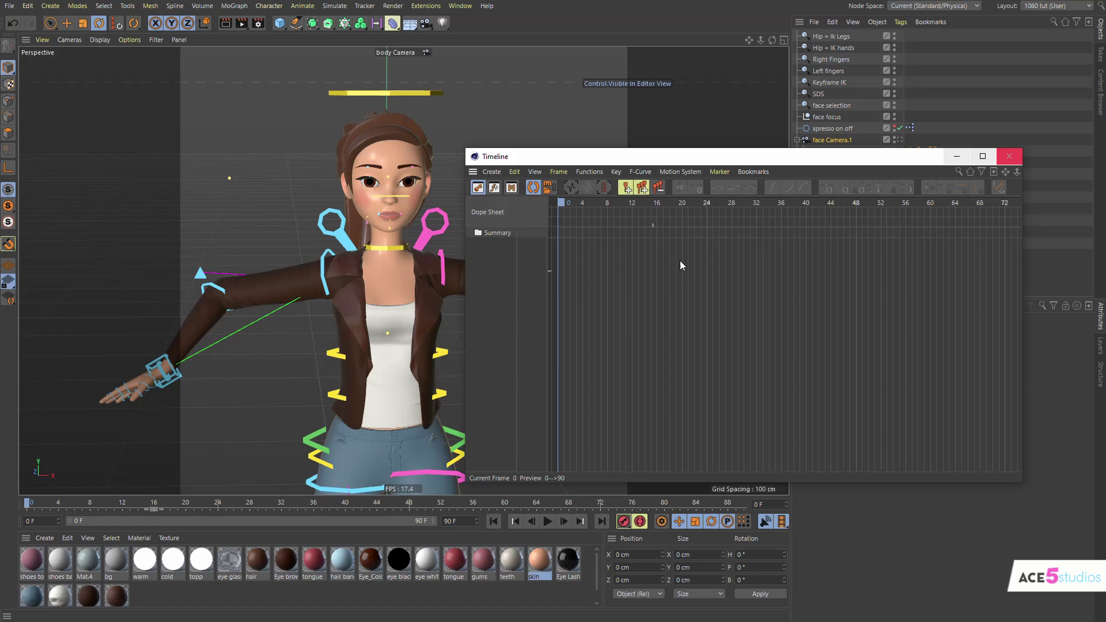
Close the Timeline and bank the head controller about 94° sideways at frame 90
left_click(1009, 156)
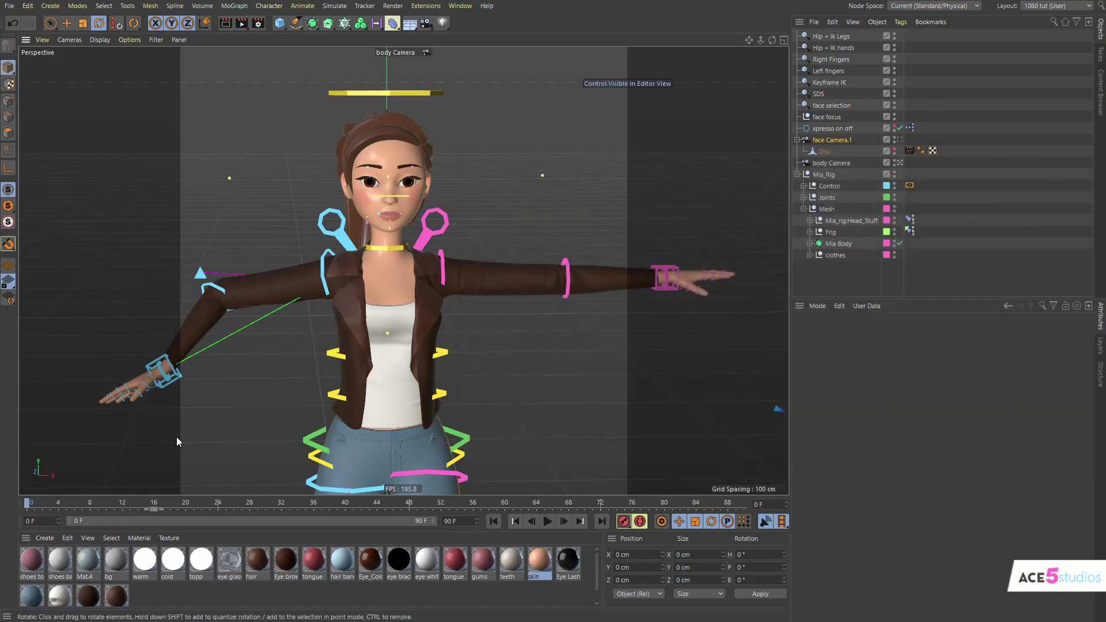
left_click(181, 379)
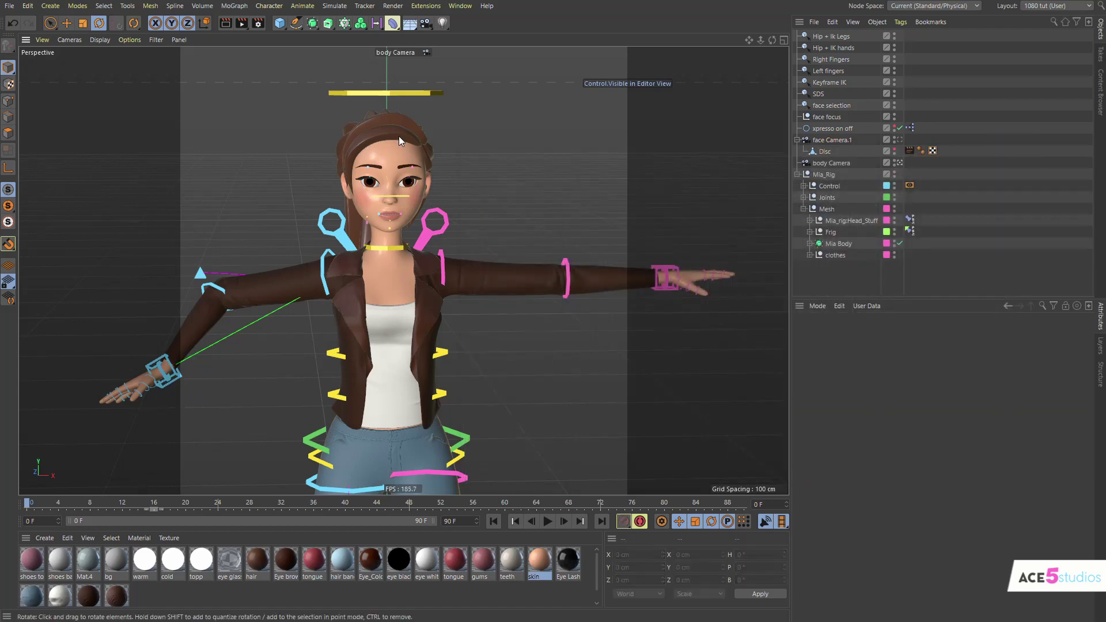
scroll(401, 162, "up", 5)
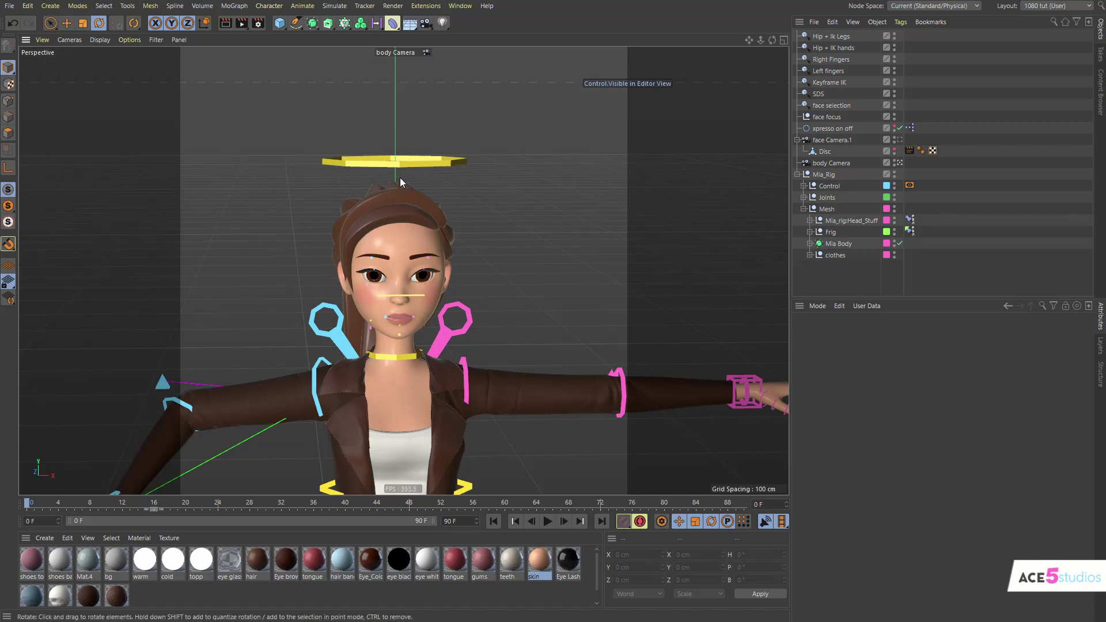
left_click(442, 157)
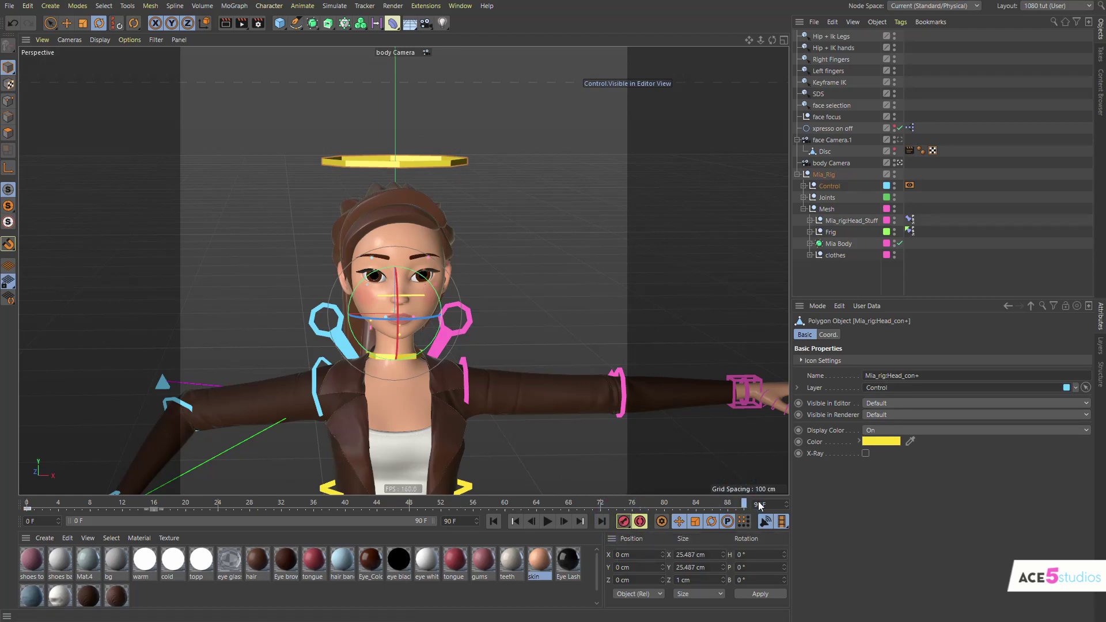
left_click_drag(382, 326, 819, 167)
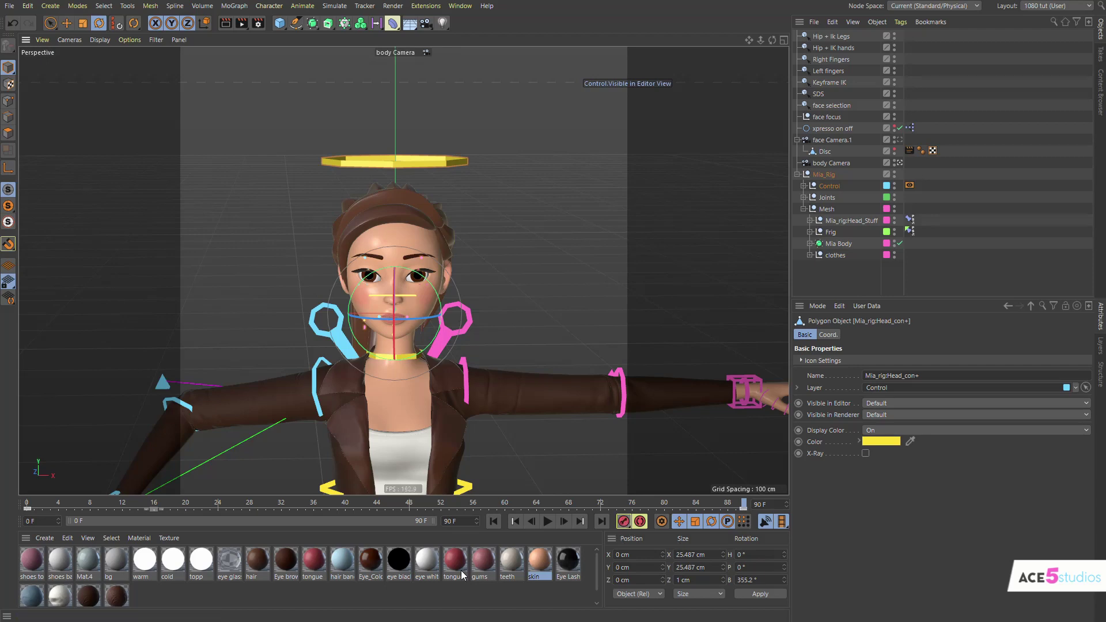
Scrub back to frame 0, deselect the head control, and play the head spin
left_click_drag(738, 501, 27, 506)
left_click(756, 283)
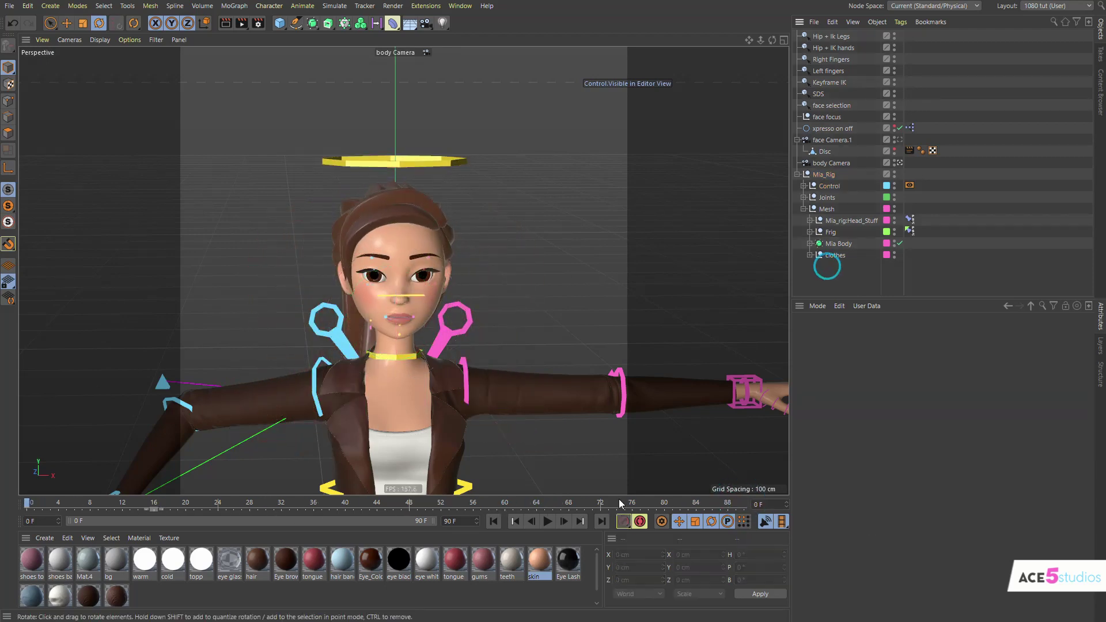
left_click(547, 521)
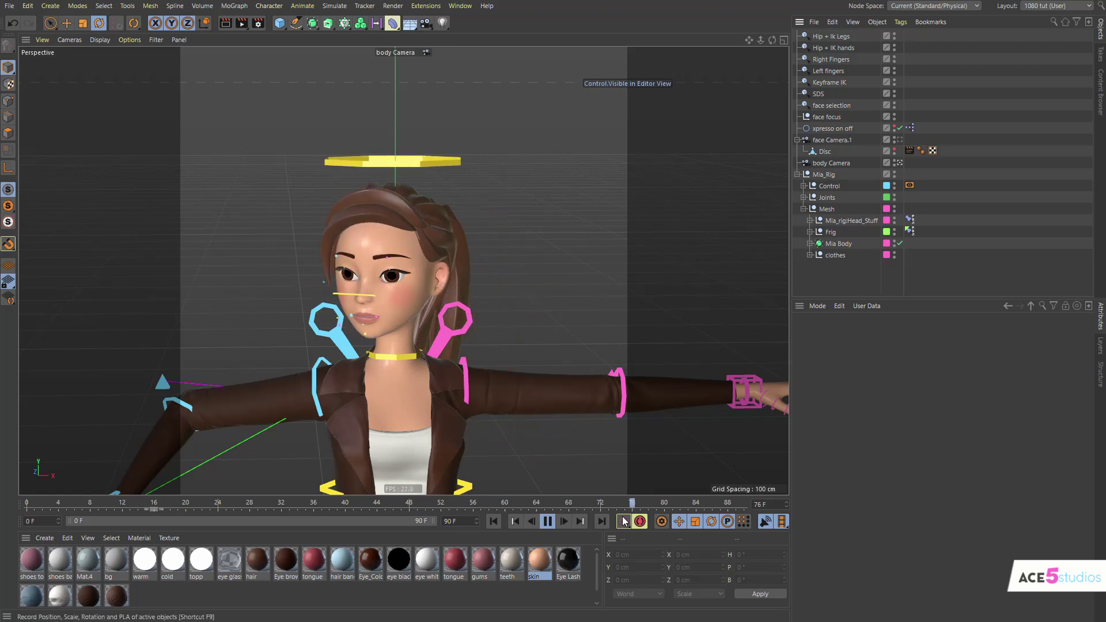
Stop playback, leaving the playback-rate options unchanged
left_click(548, 522)
left_click(782, 522)
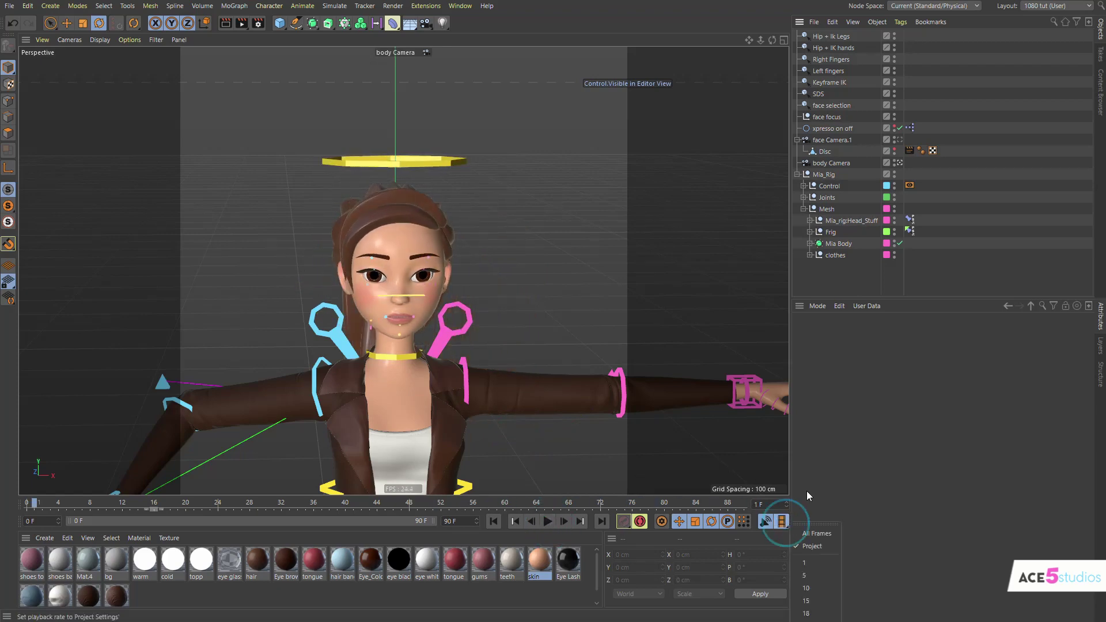
left_click(813, 482)
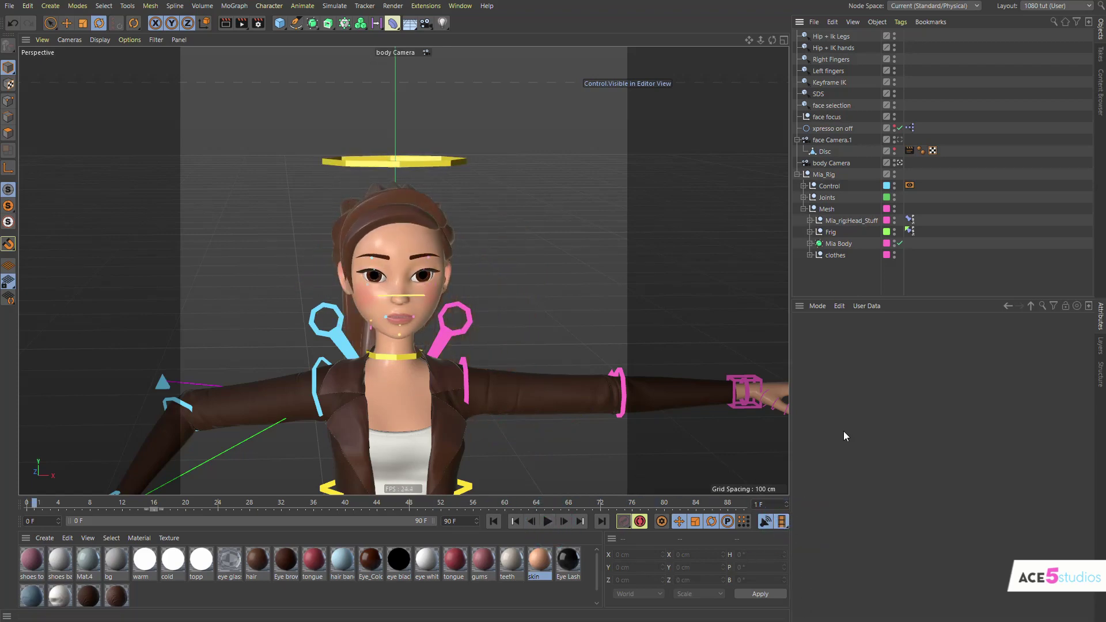
Show the project's Key Interpolation settings (Spline) in the Attribute Manager
left_click(818, 306)
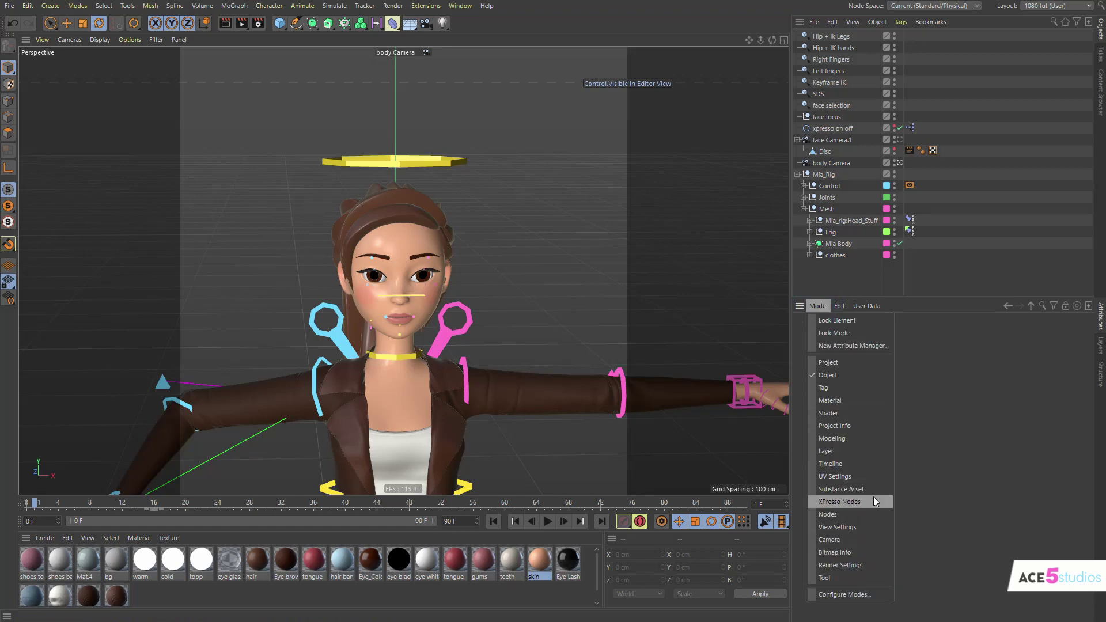
left_click(860, 427)
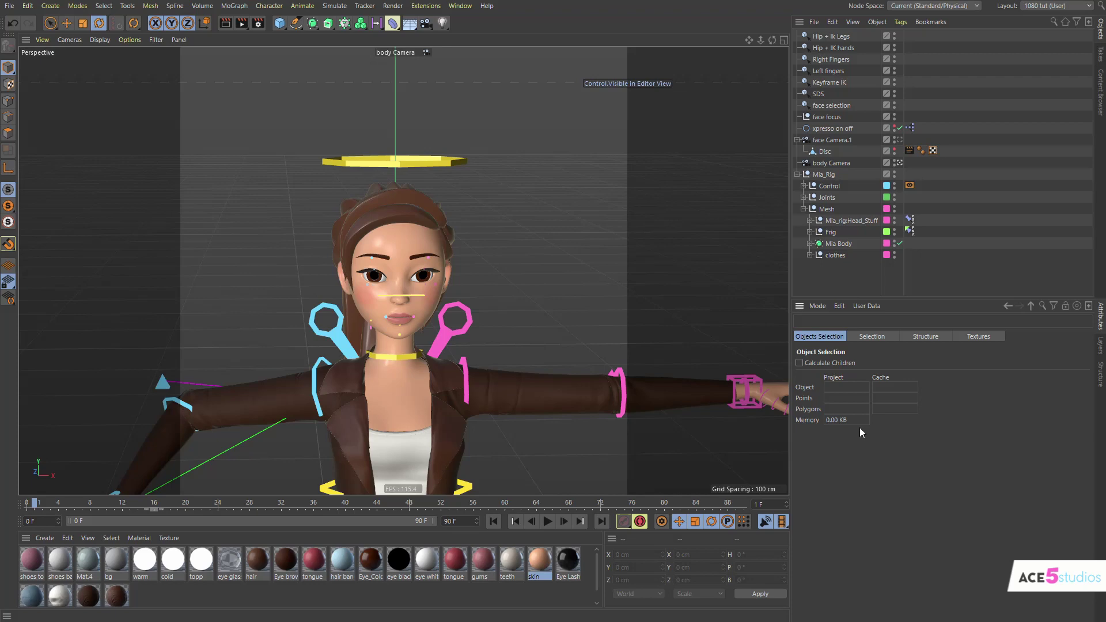
left_click(822, 308)
left_click(821, 307)
key("ctrl+d")
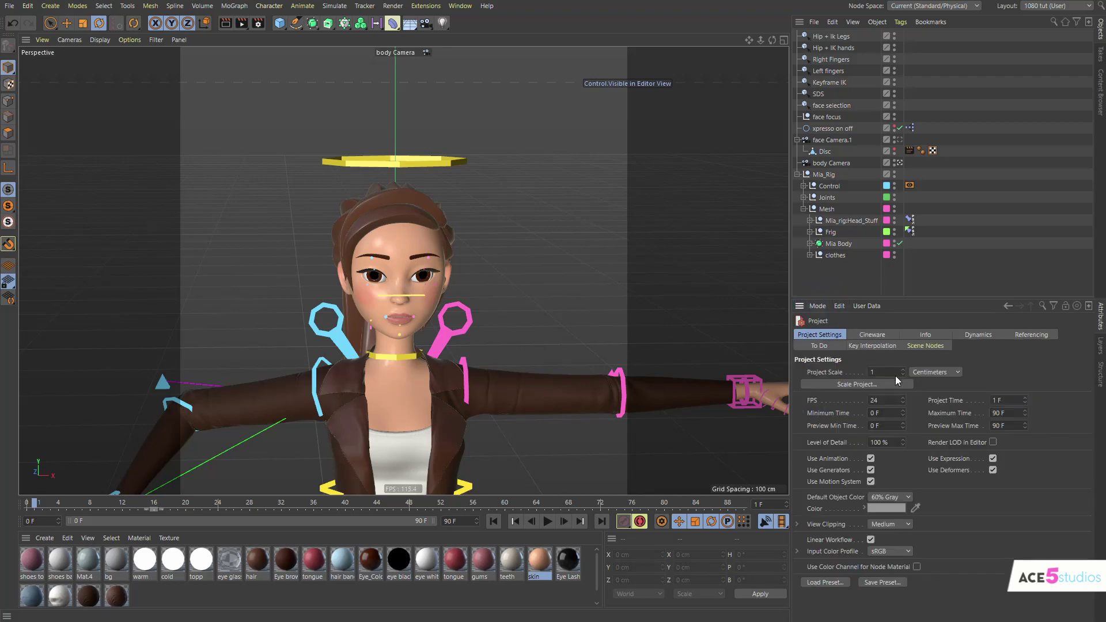
left_click(28, 6)
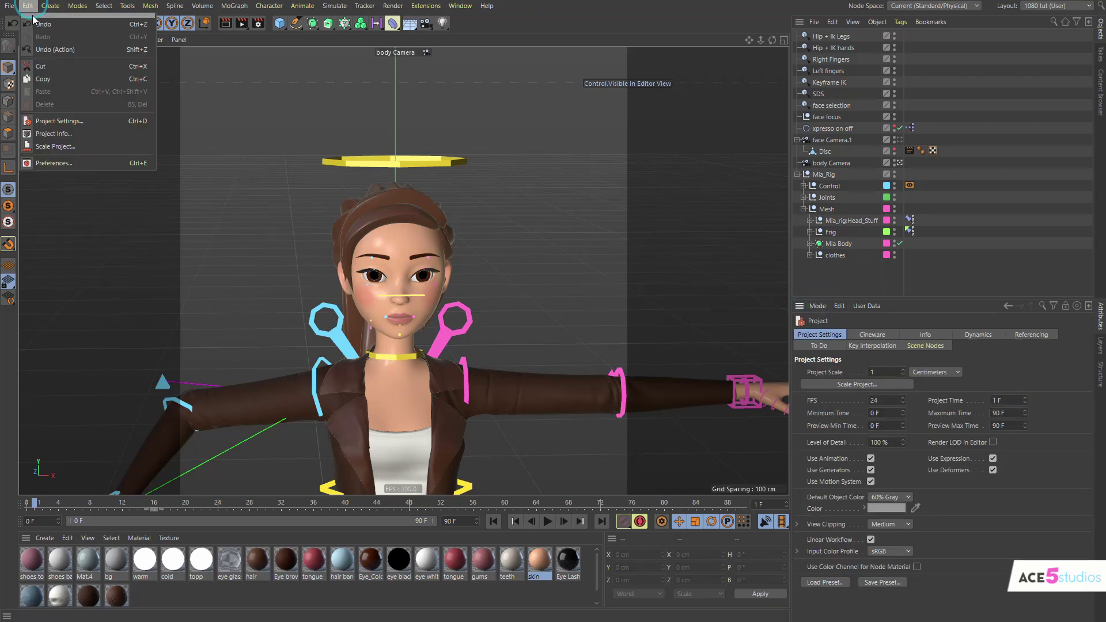
left_click(84, 122)
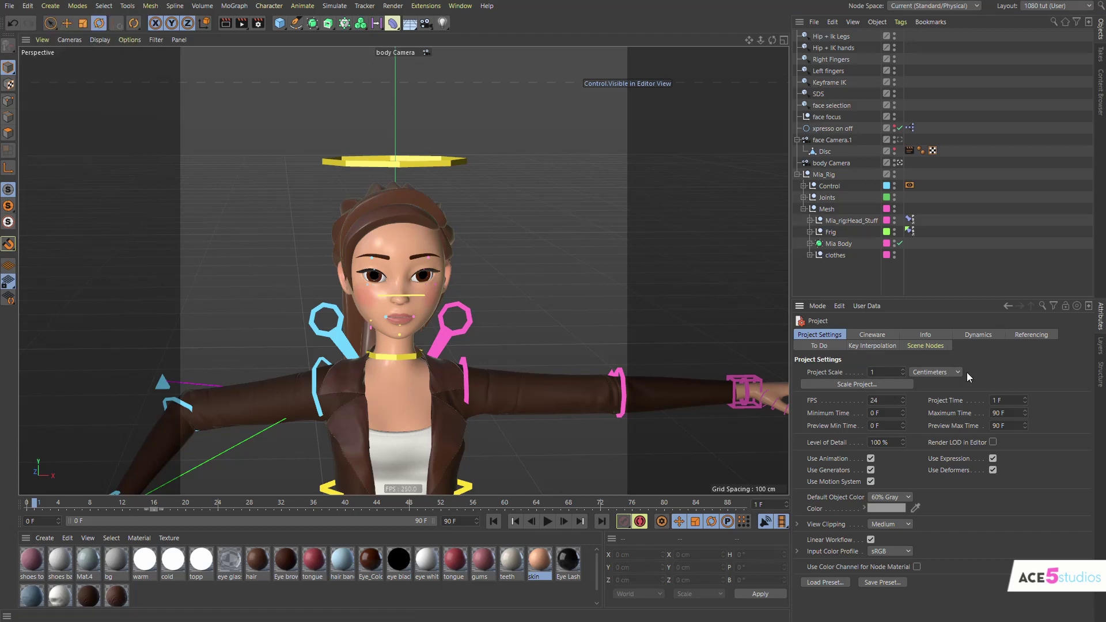
left_click(868, 347)
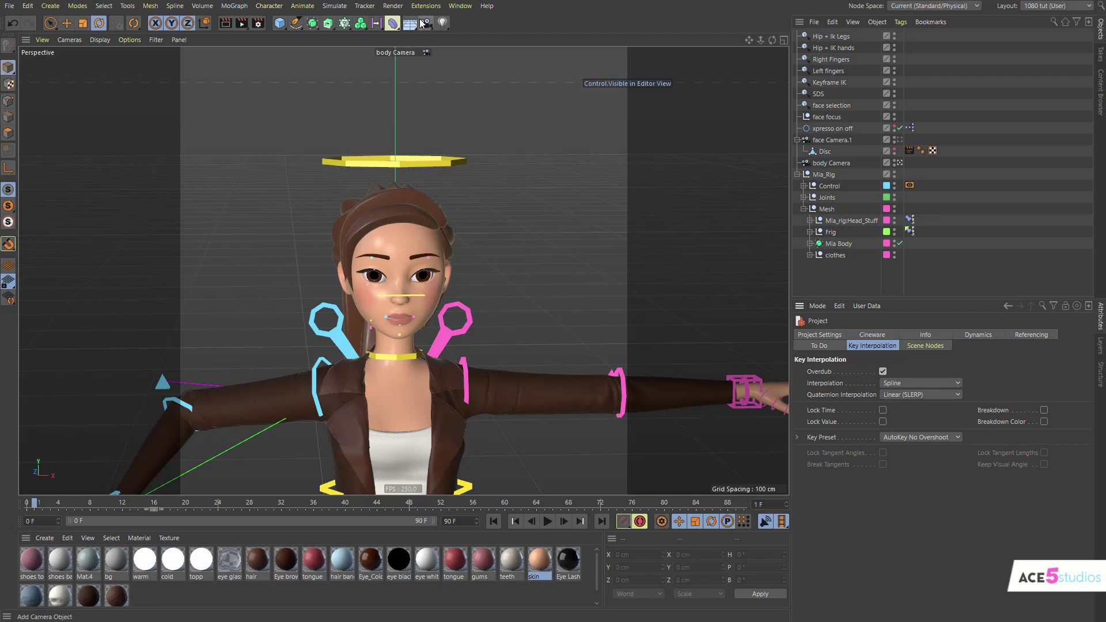
left_click(460, 6)
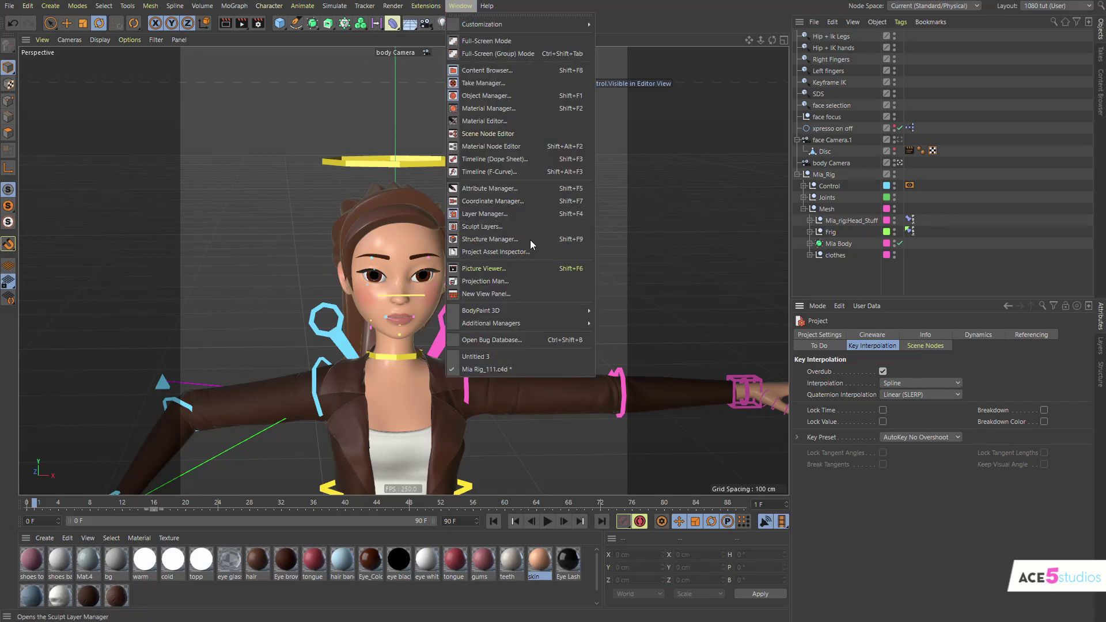
Open the Dope Sheet Timeline, select the Mia_rig:Head_con+ track, and reposition the view
left_click(509, 161)
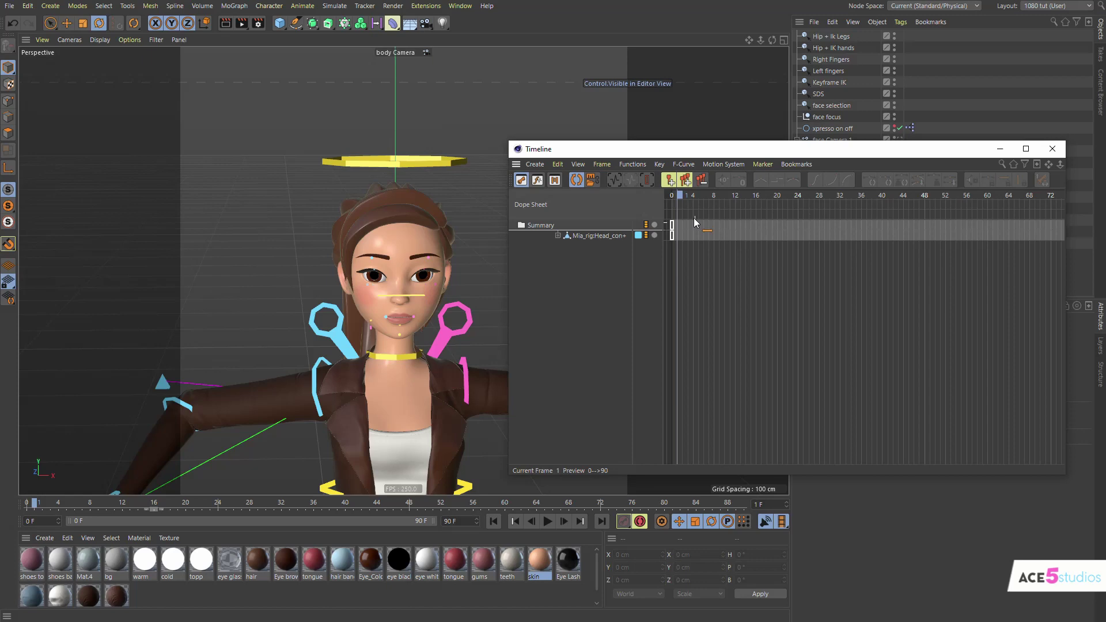
left_click(590, 237)
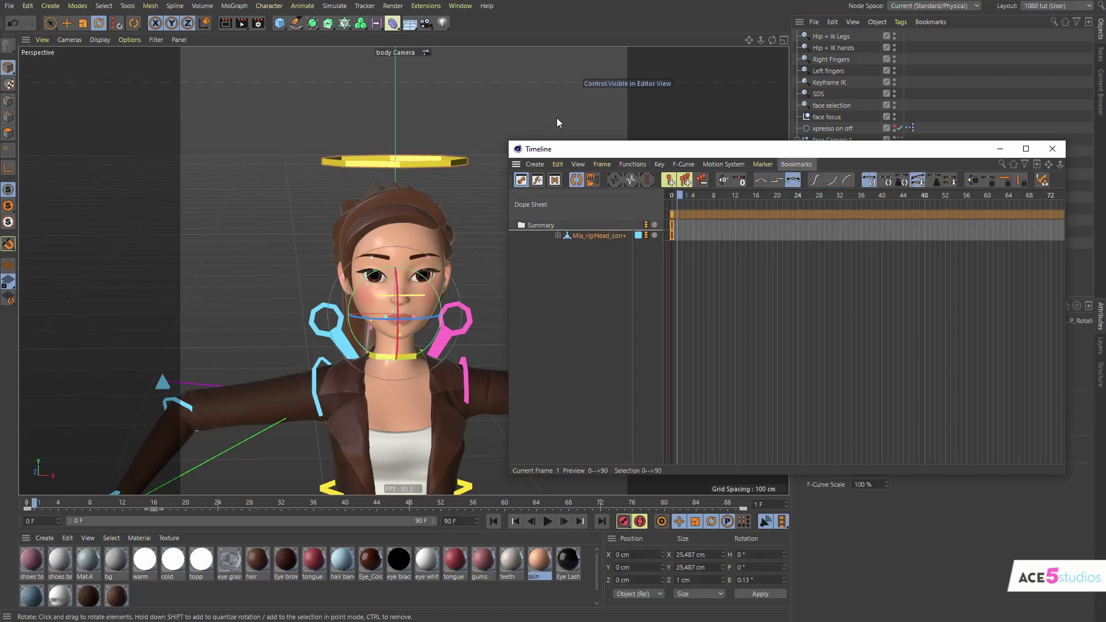
left_click_drag(725, 151, 429, 111)
scroll(619, 256, "down", 5)
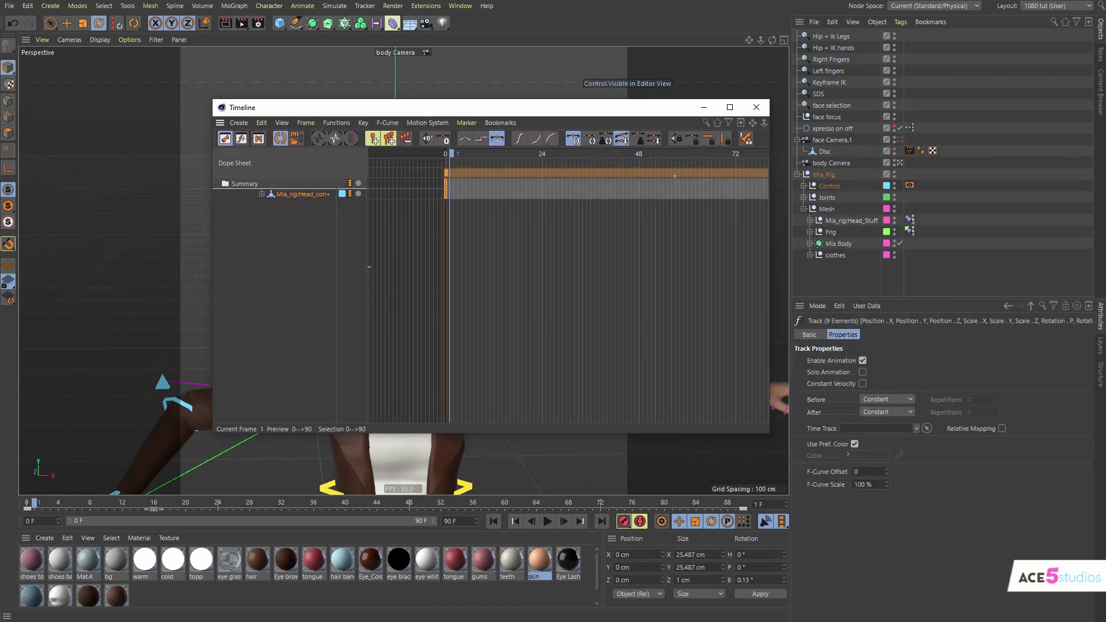
middle_click_drag(619, 257, 540, 257, "alt")
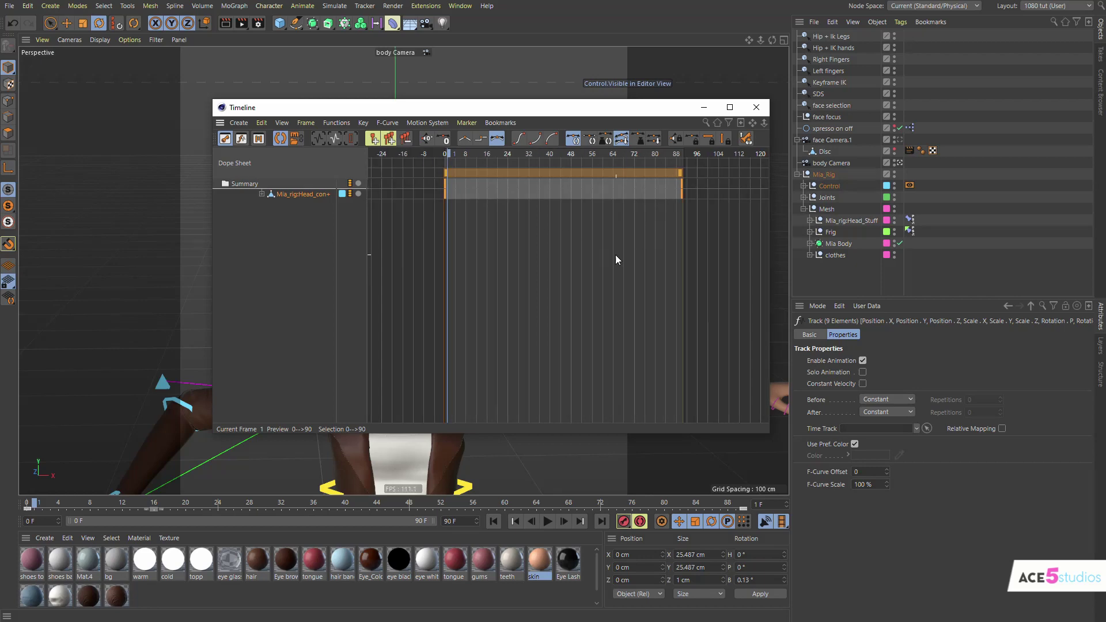
mouse_move(615, 255)
right_mouse_down("alt")
mouse_move(634, 255)
mouse_move(615, 254)
right_mouse_up("alt")
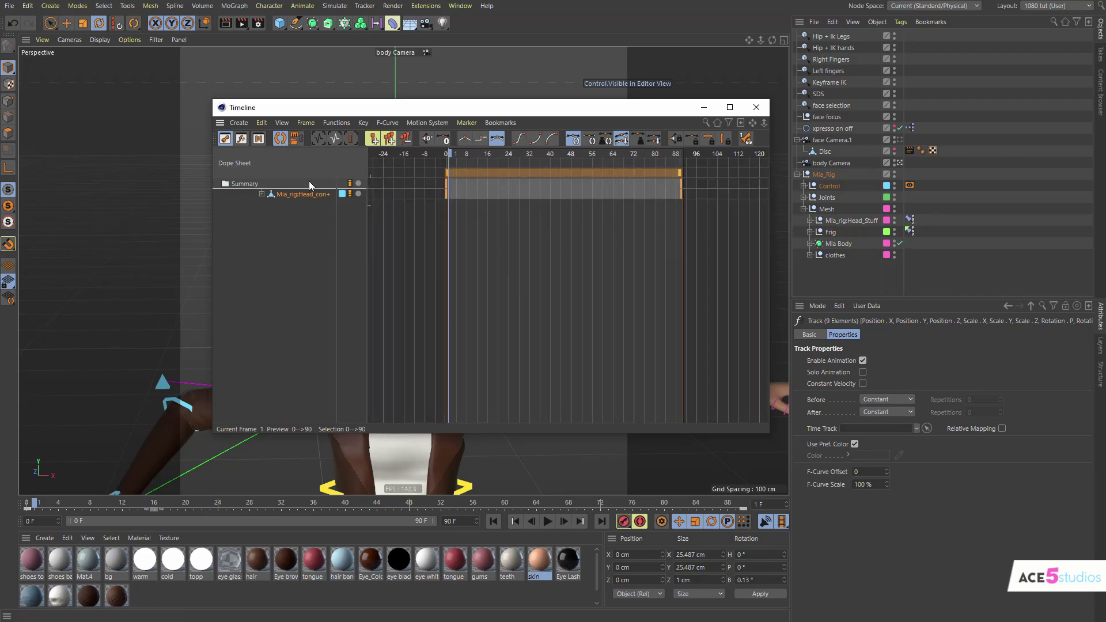
Switch to F-Curve Mode and fit the head control's rotation curve in the graph
left_click(231, 137)
left_click(238, 140)
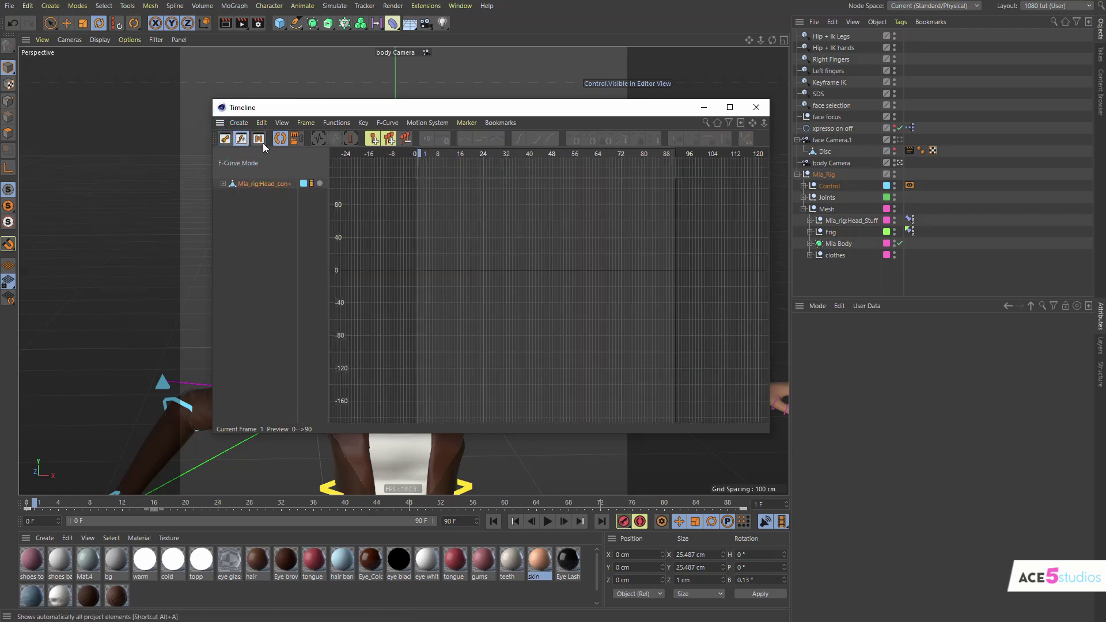
left_click(253, 184)
key("h")
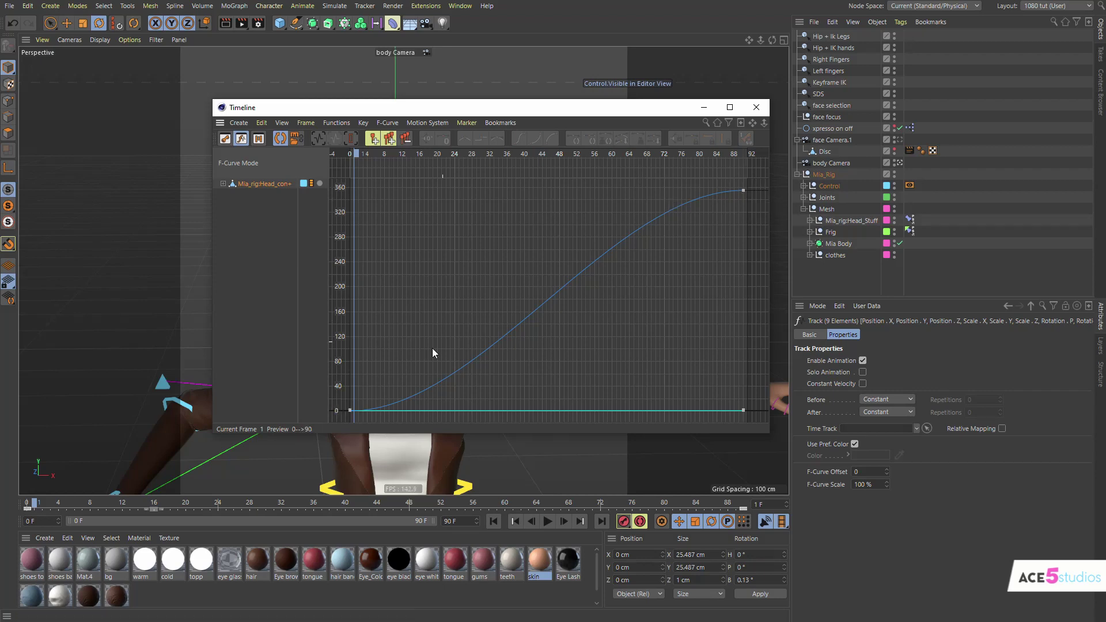
Adjust the frame-90 key's left tangent to -12.60 F for a shorter ease-in
left_click(743, 190)
left_click_drag(646, 192, 432, 191)
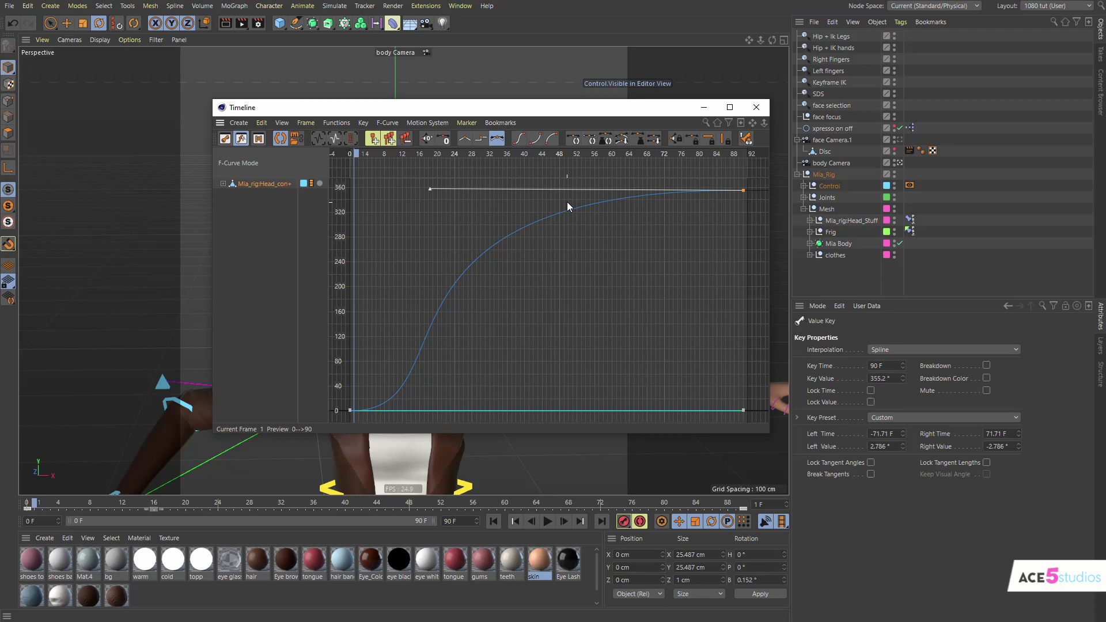
left_click_drag(433, 192, 689, 192)
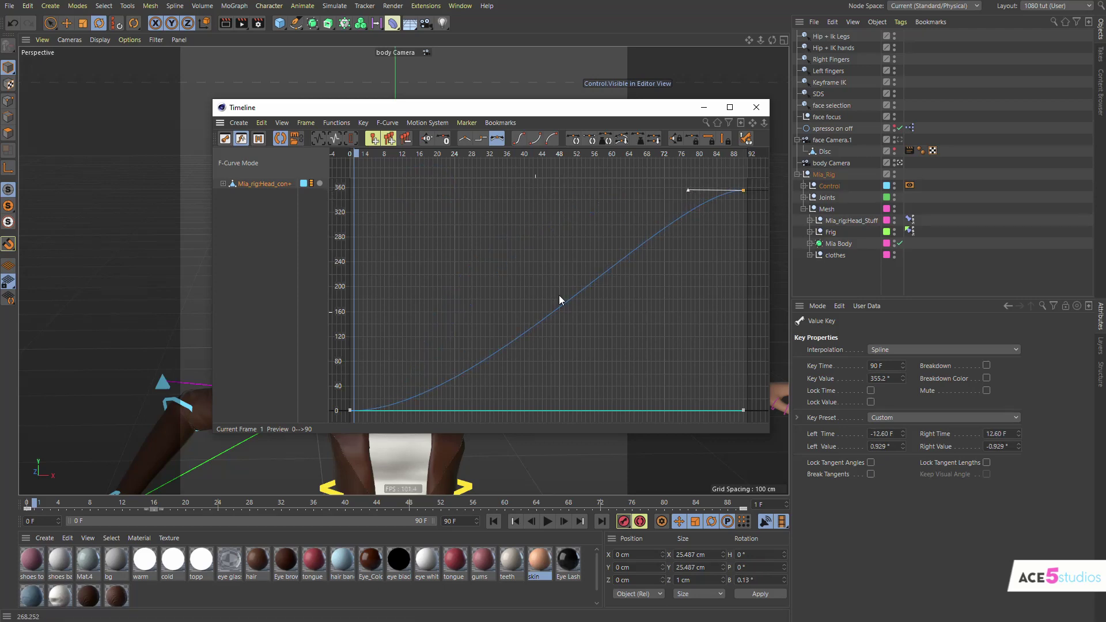
Isolate the head's Rotation . B track and test-move its first key to 360 and back to 0
left_click(223, 183)
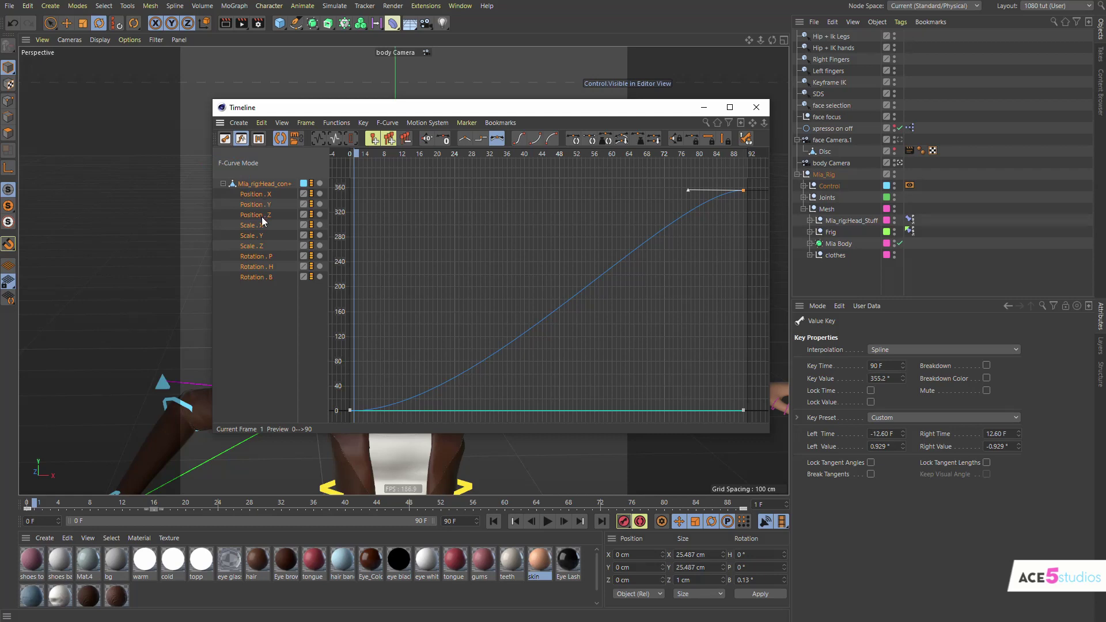
left_click(262, 279)
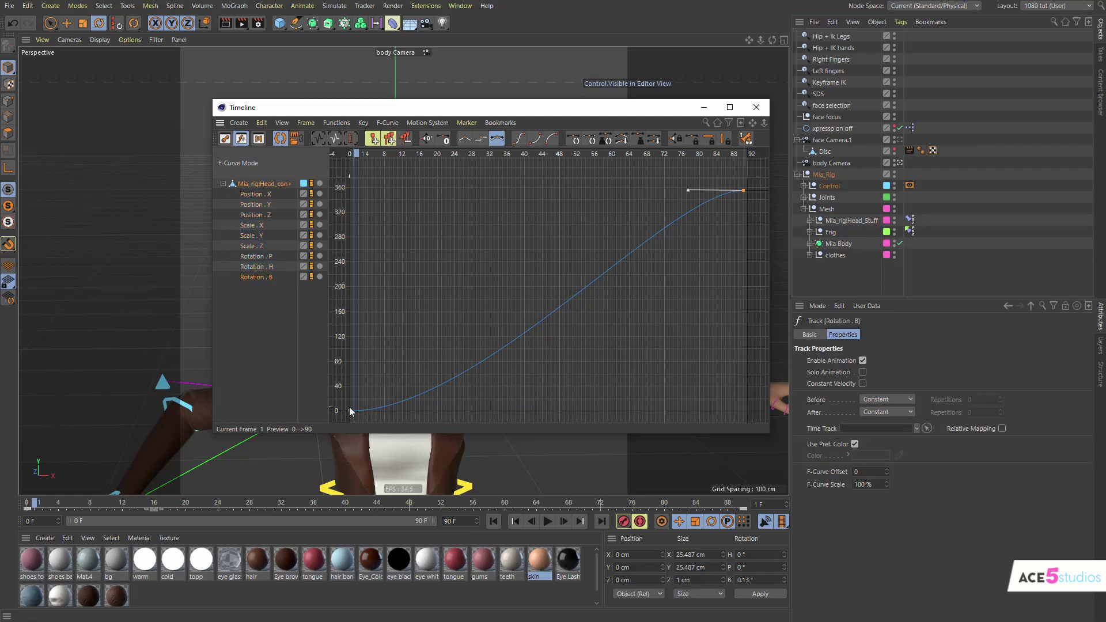
left_click_drag(350, 410, 350, 193)
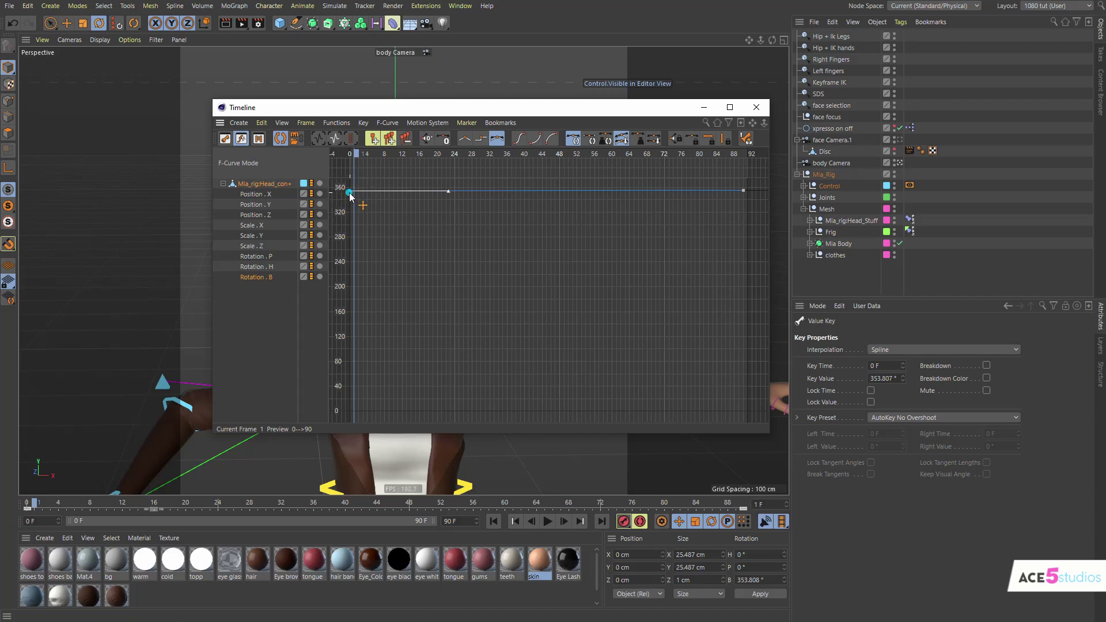
left_click_drag(350, 196, 359, 415)
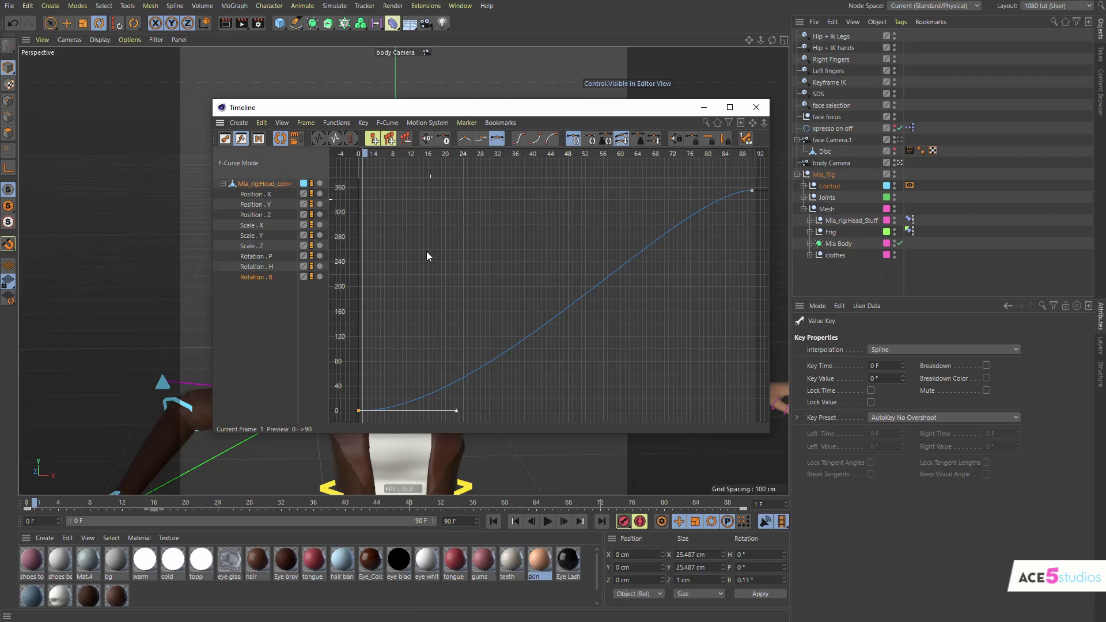
left_click_drag(439, 110, 839, 146)
Drag the start and end keys' tangent handles until the head's Rotation . B curve runs straight
key("F8")
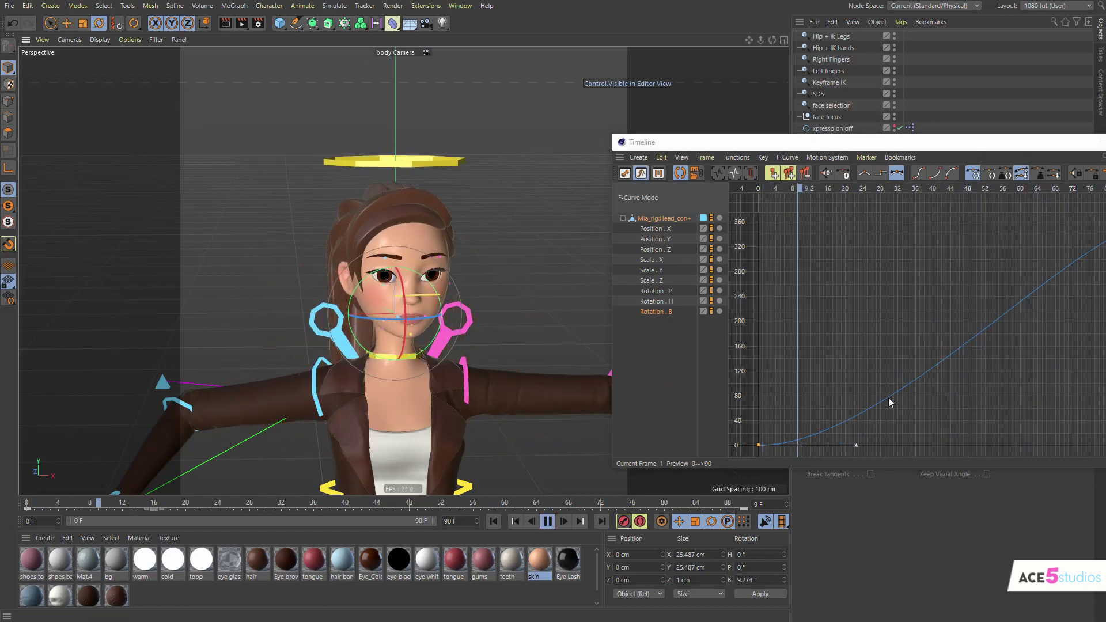
left_click_drag(857, 444, 1066, 443)
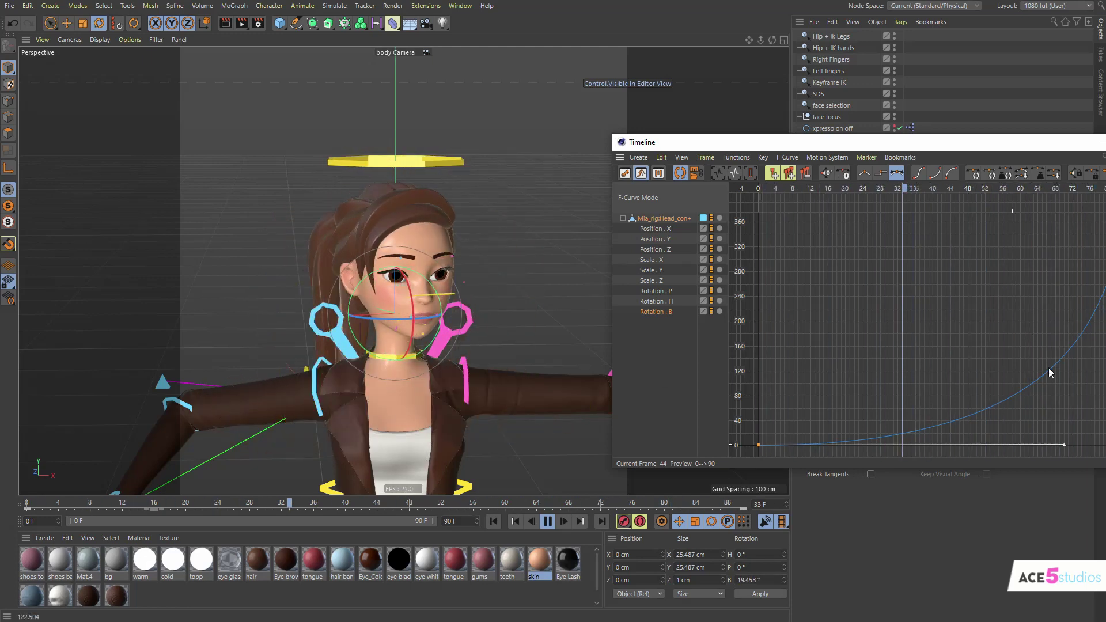
key("F8")
left_click_drag(1063, 445, 885, 364)
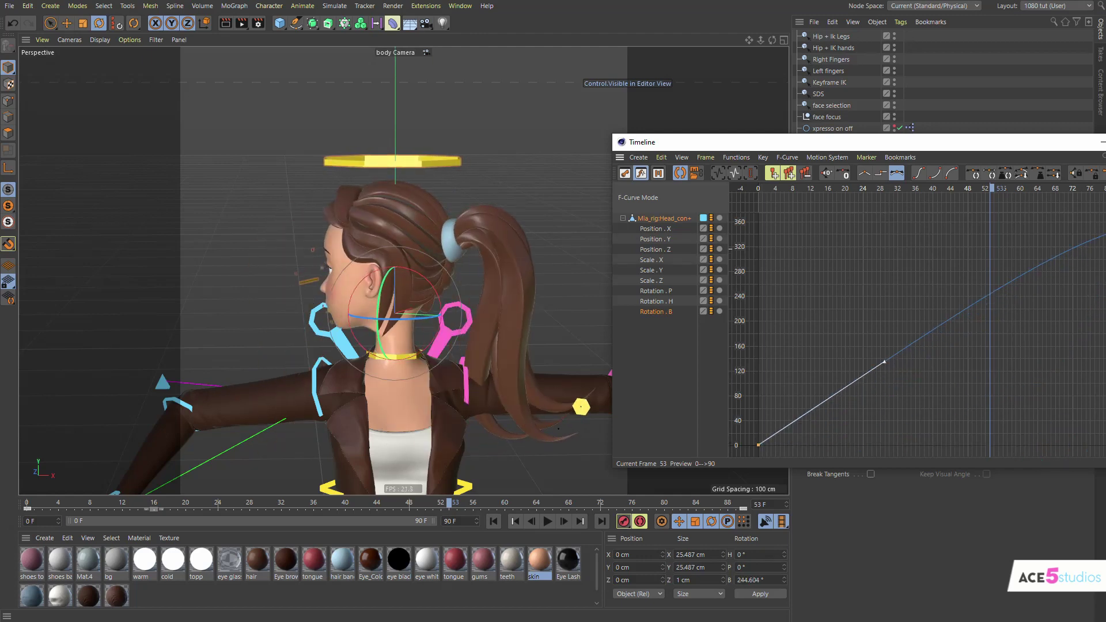
left_click(1105, 225)
left_click_drag(1071, 142, 902, 132)
left_click_drag(926, 214, 919, 249)
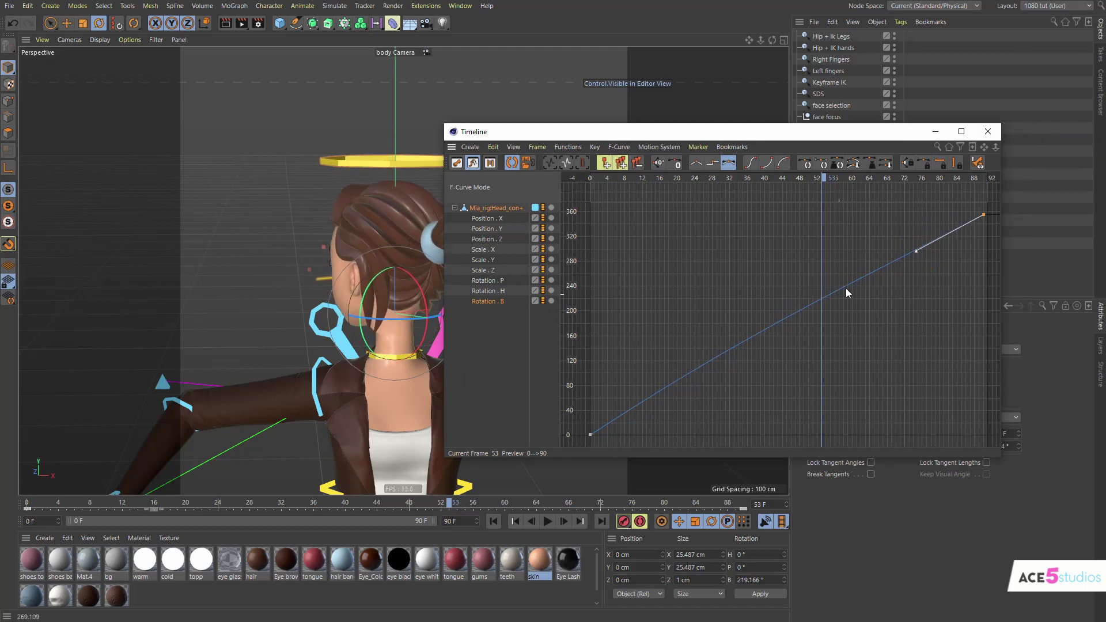
left_click(591, 434)
left_click_drag(713, 352, 704, 366)
left_click_drag(712, 133, 859, 87)
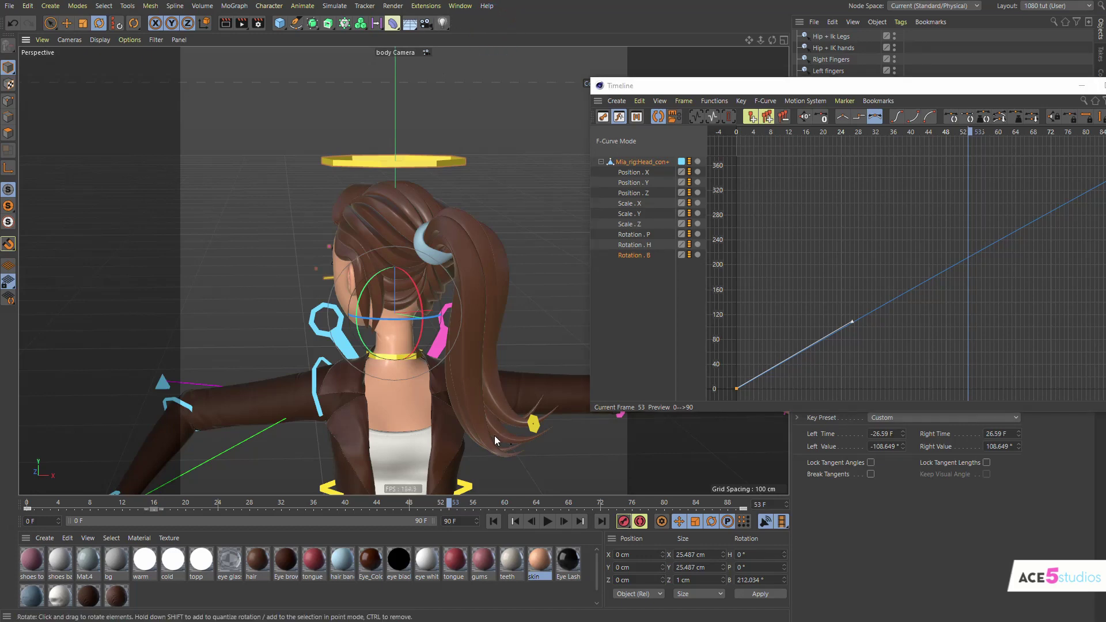
Play back the head spin, then select and deselect all keys on the rotation curve
left_click(547, 521)
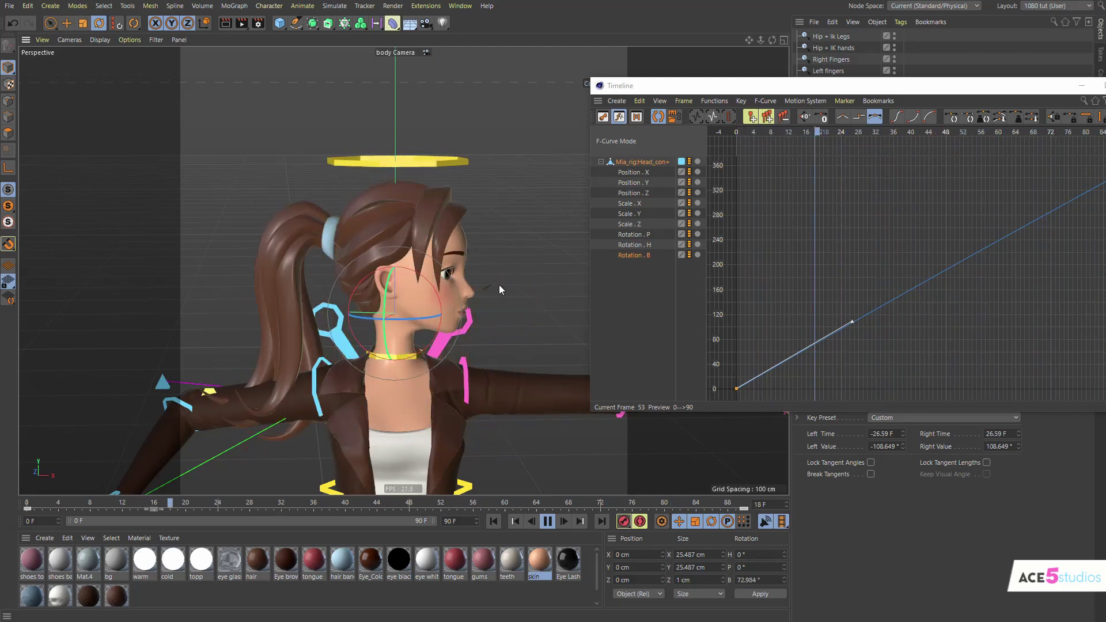
left_click(547, 521)
left_click(1101, 180)
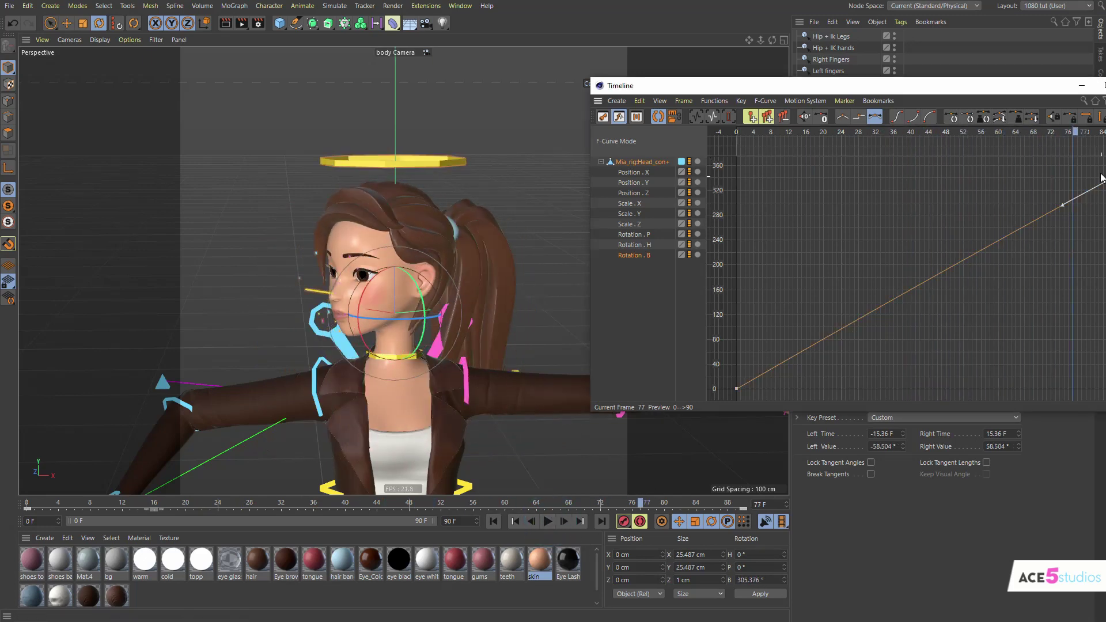
left_click_drag(1038, 85, 819, 79)
left_click_drag(920, 154, 490, 393)
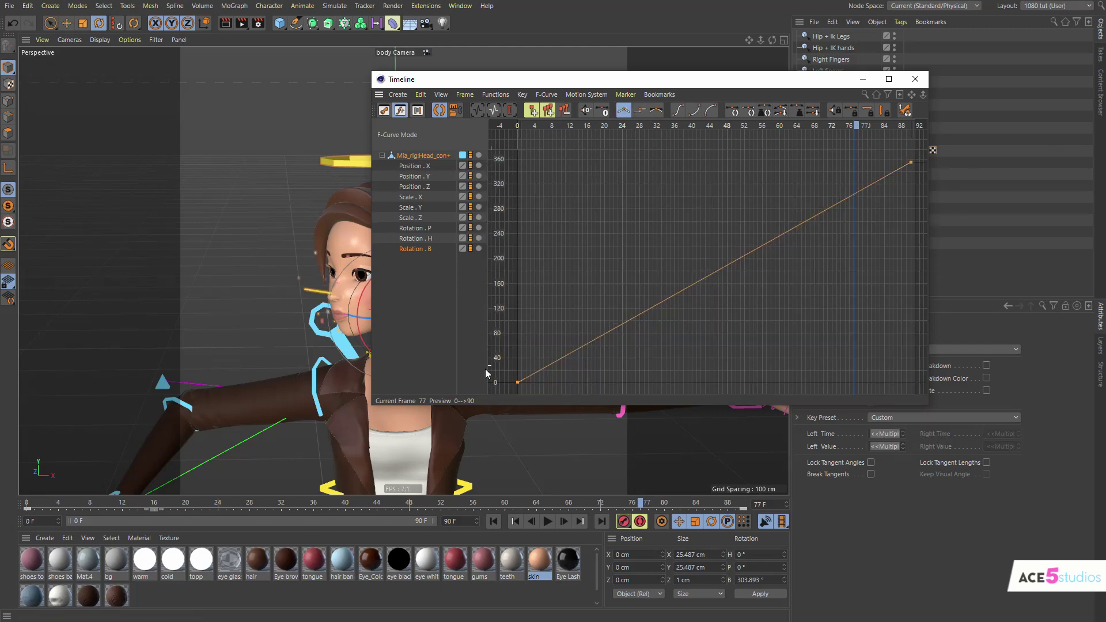
left_click(896, 190)
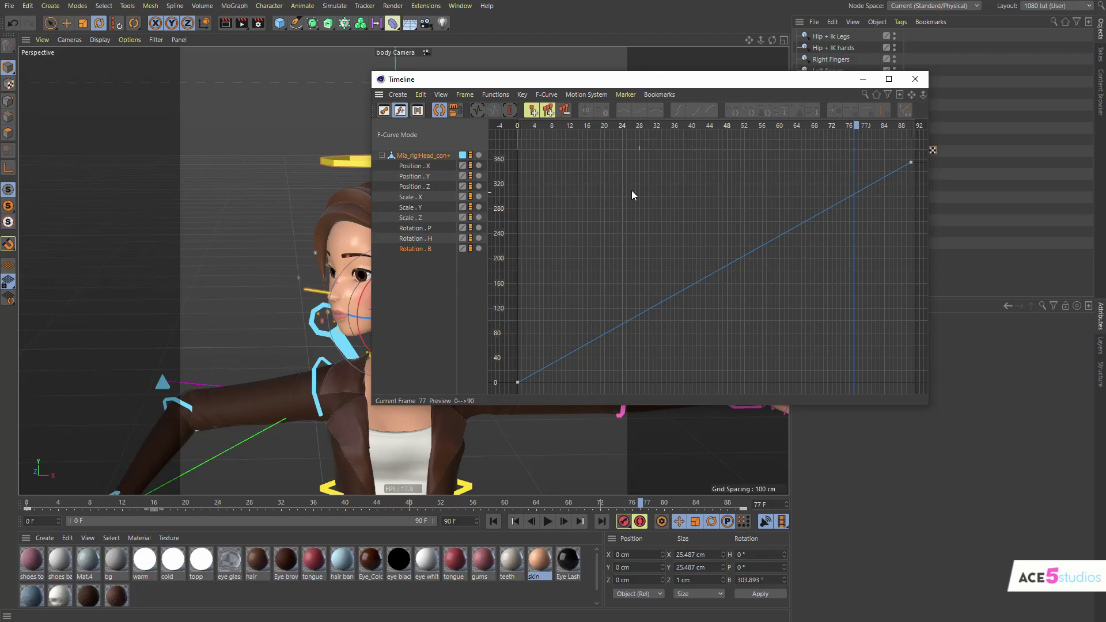
left_click_drag(757, 87, 857, 135)
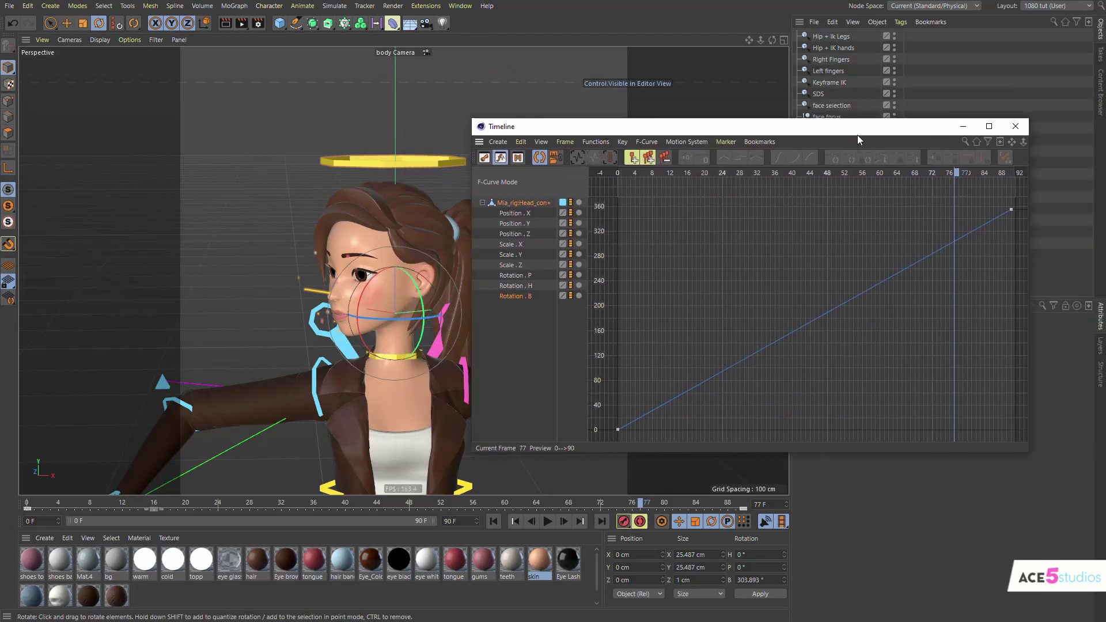
Close the Timeline, orbit to a side view of the legs, and set Ball Rotate to 0 %
left_click(1022, 132)
middle_click_drag(377, 413, 327, 285, "alt")
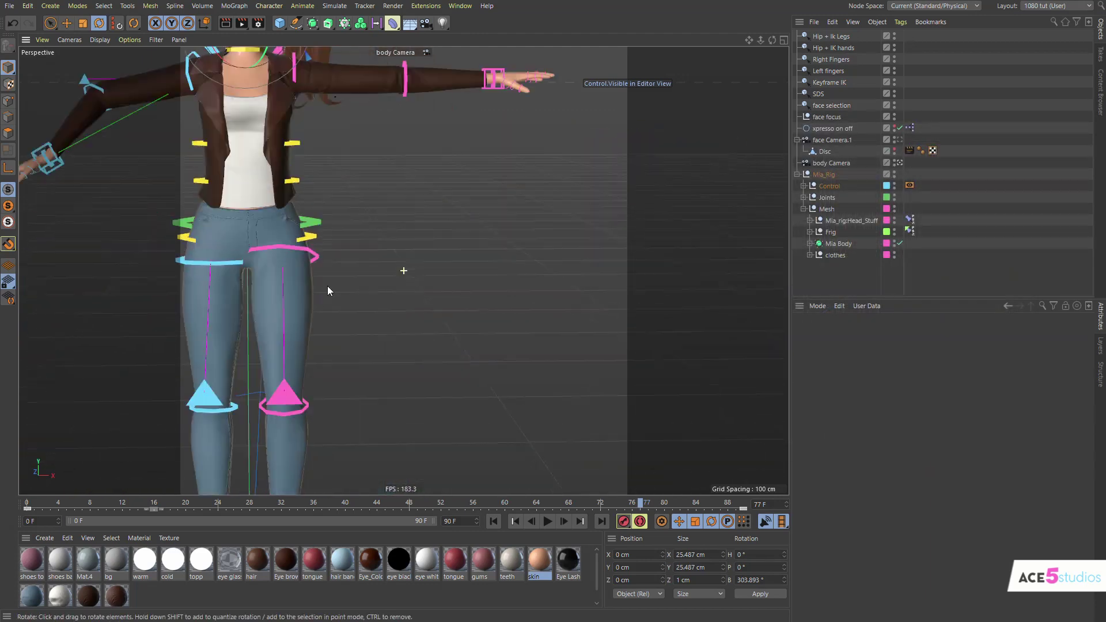
left_click_drag(327, 286, 496, 469, "alt")
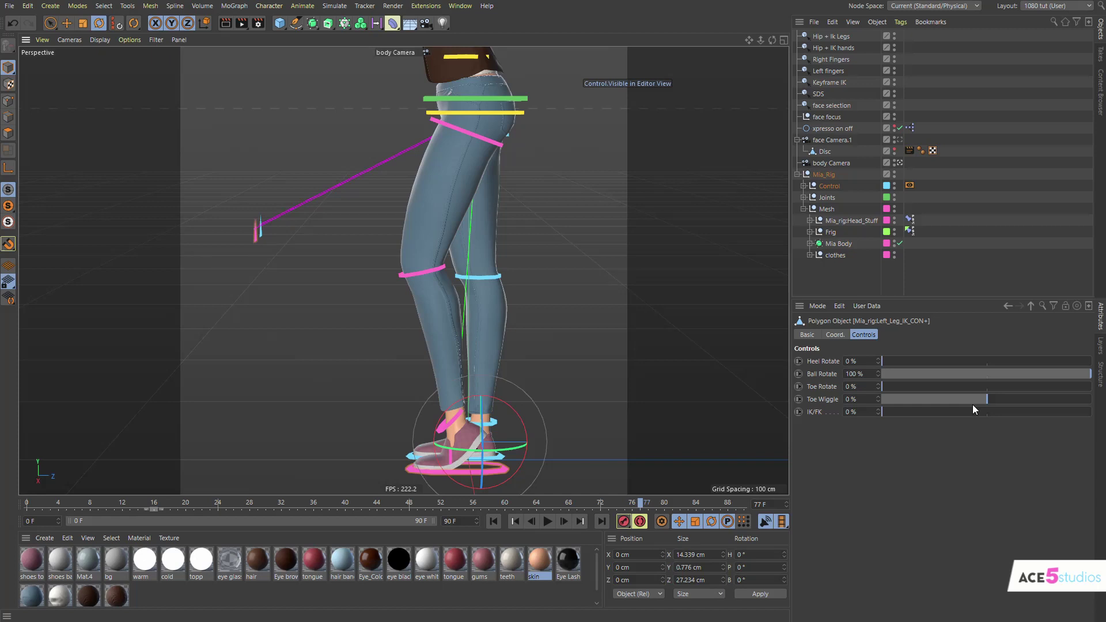
left_click_drag(1085, 374, 835, 380)
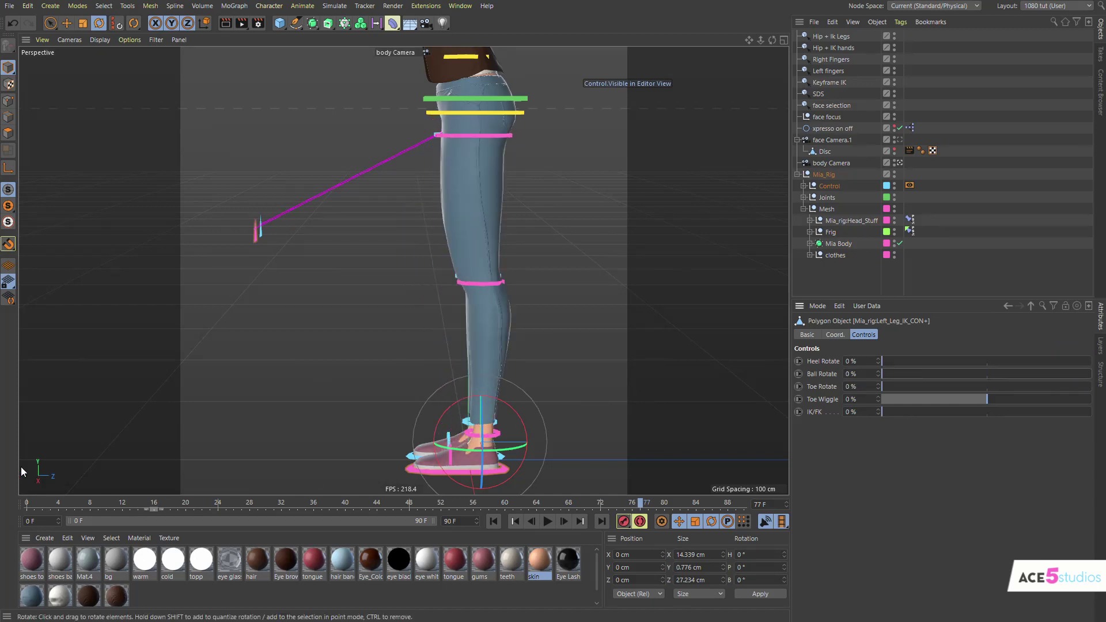
Key the left foot at frame 0, raised at frame 20, and back on the floor at frame 32
left_click(27, 504)
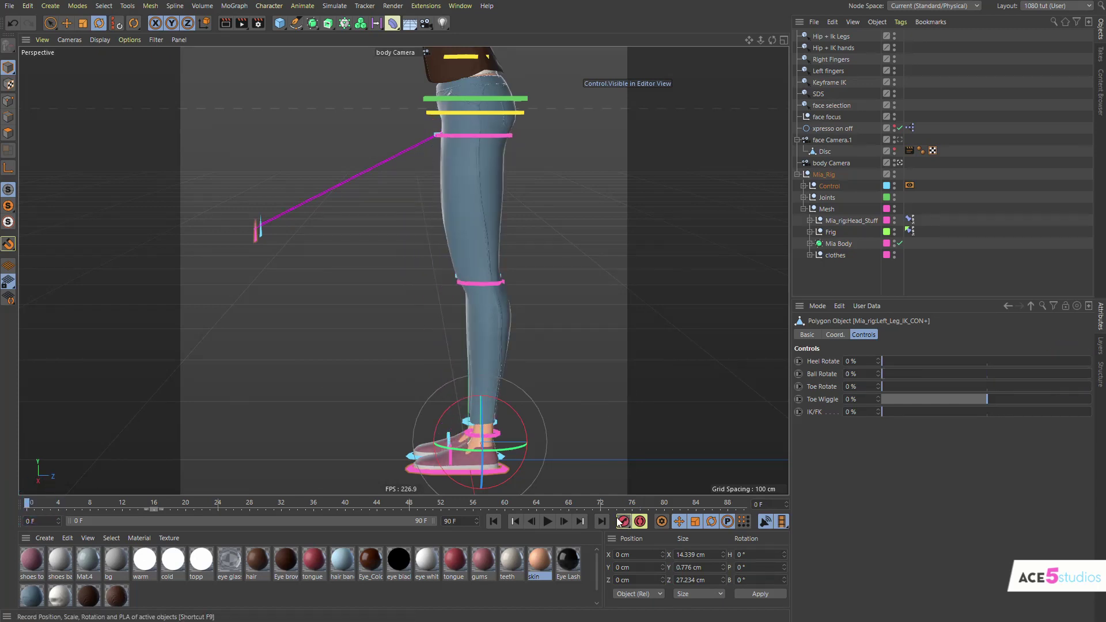
left_click_drag(45, 504, 136, 499)
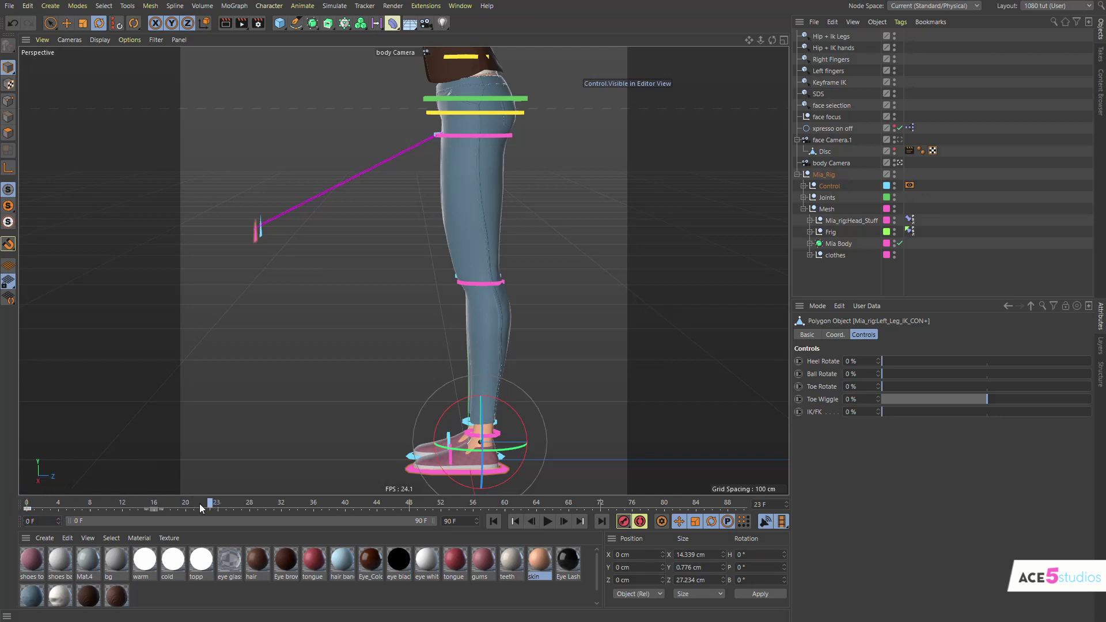
key("e")
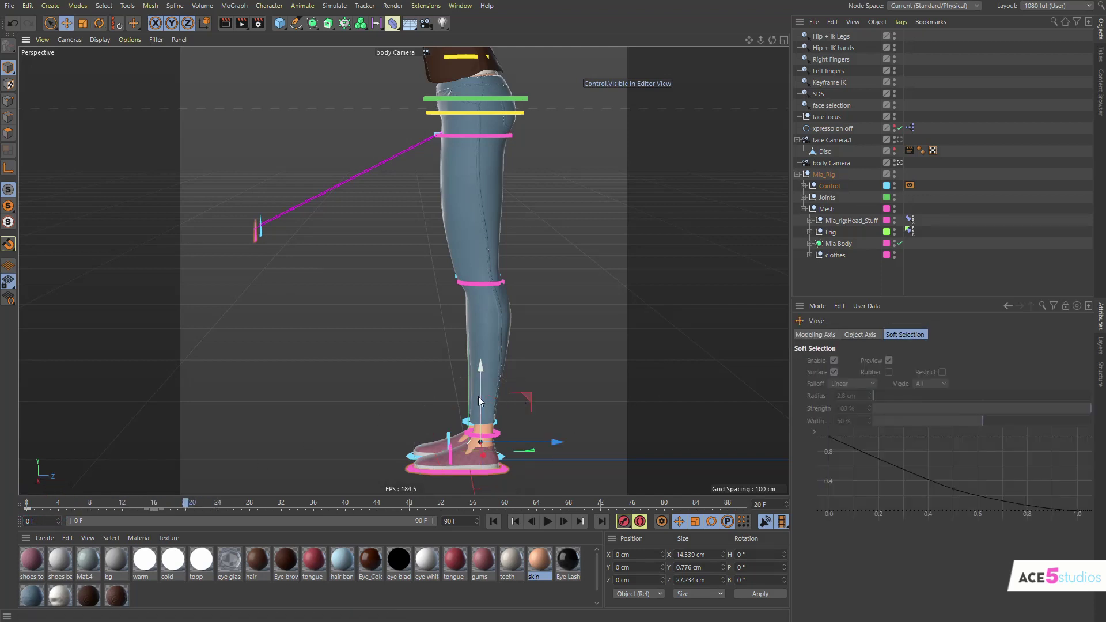
left_click_drag(478, 396, 469, 264)
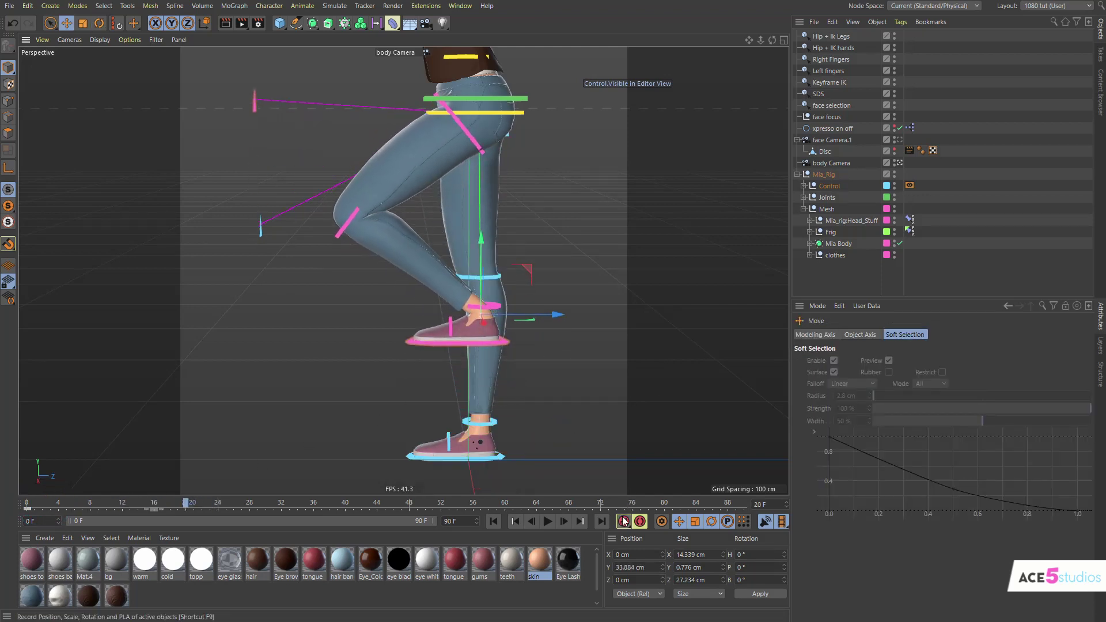
left_click(282, 502)
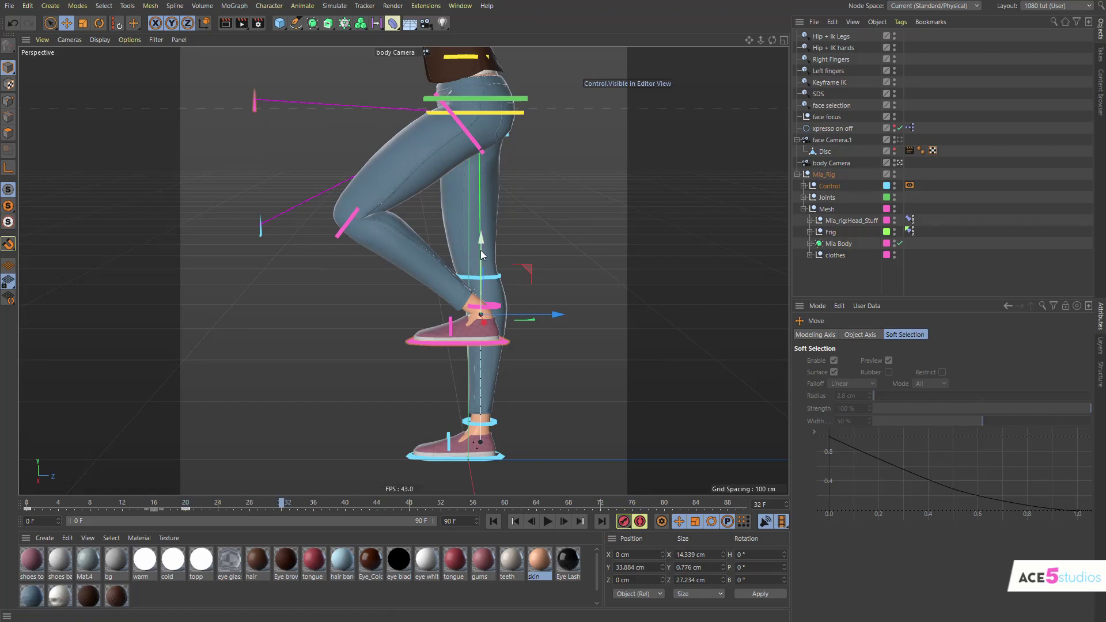
left_click_drag(481, 250, 479, 459)
left_click_drag(481, 372, 481, 381)
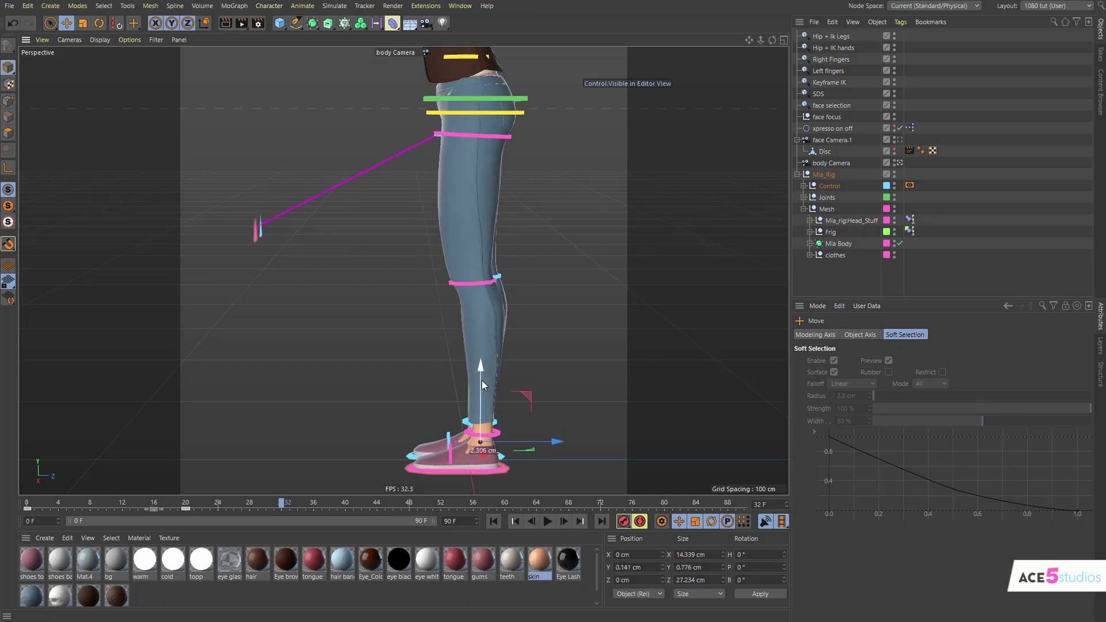
left_click(624, 521)
Play back and scrub between frames 0 and 34 to review the stomp
left_click_drag(280, 510, 27, 508)
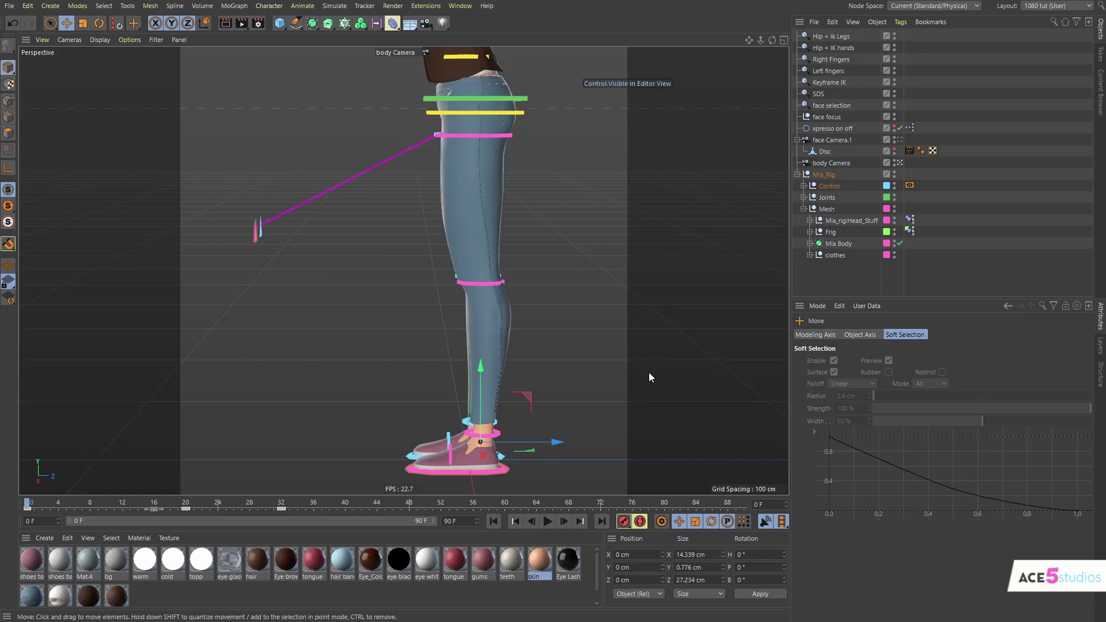
key("F8")
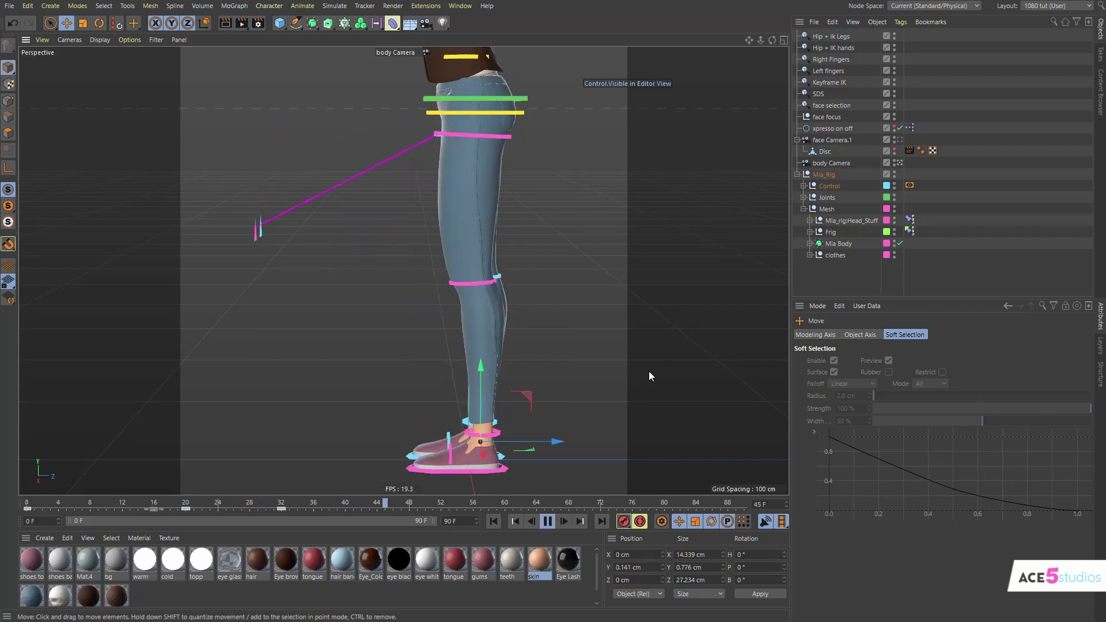
key("F8")
left_click_drag(315, 503, 186, 504)
key("F8")
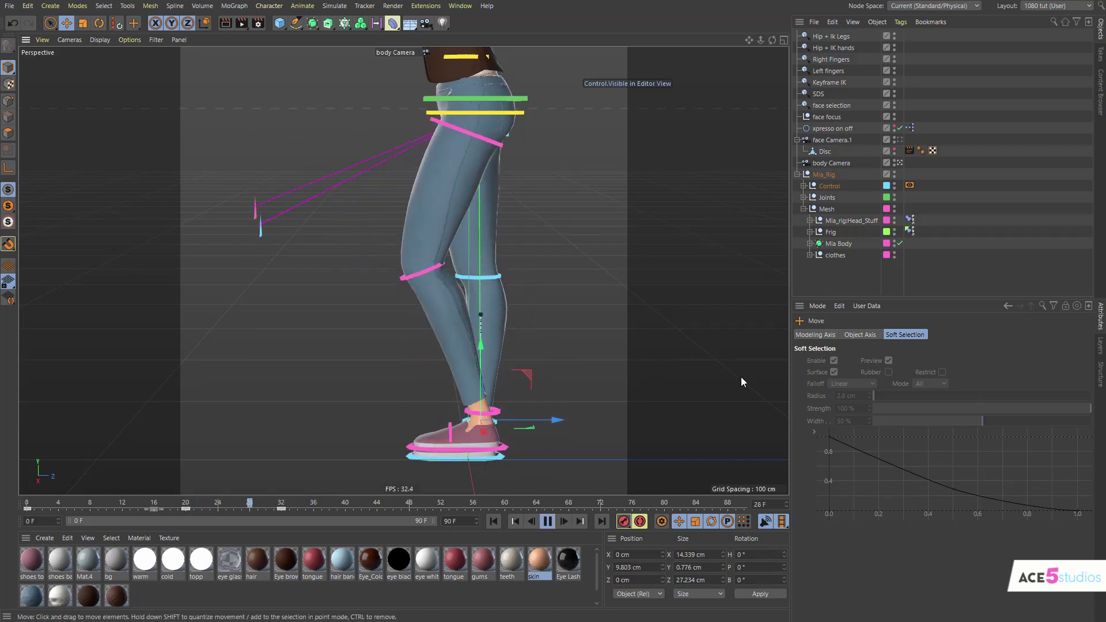
key("F8")
left_click_drag(298, 502, 50, 508)
left_click_drag(158, 501, 279, 501)
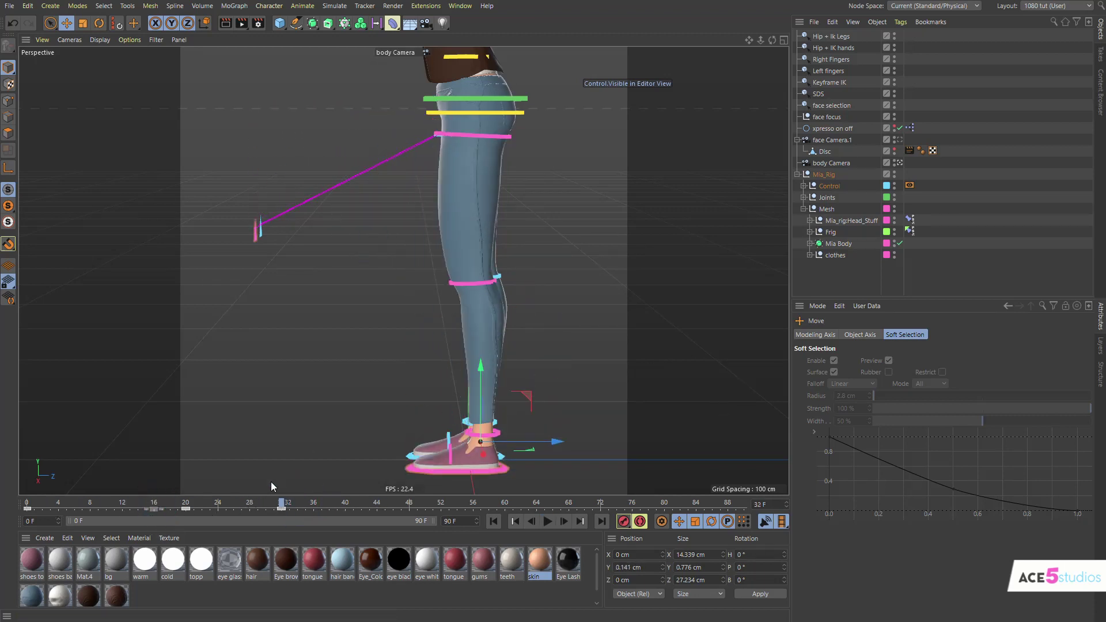
In F-Curve mode, drag the frame-32 key's tangent on Left_Leg_IK_CON+ Position . Y upward
key("shift+F3")
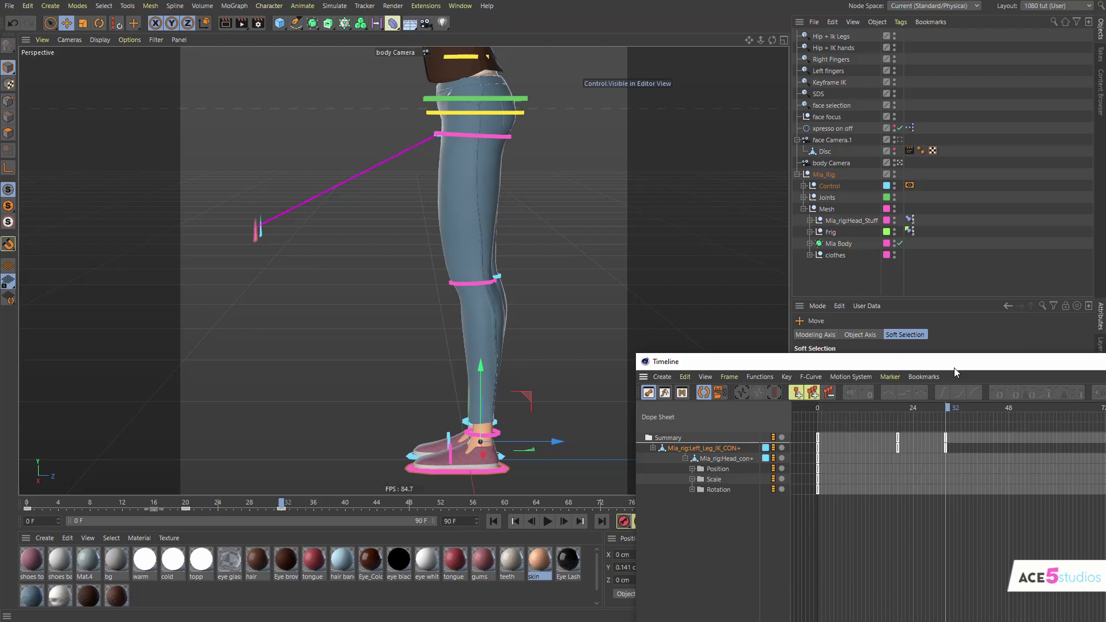
left_click_drag(954, 367, 612, 231)
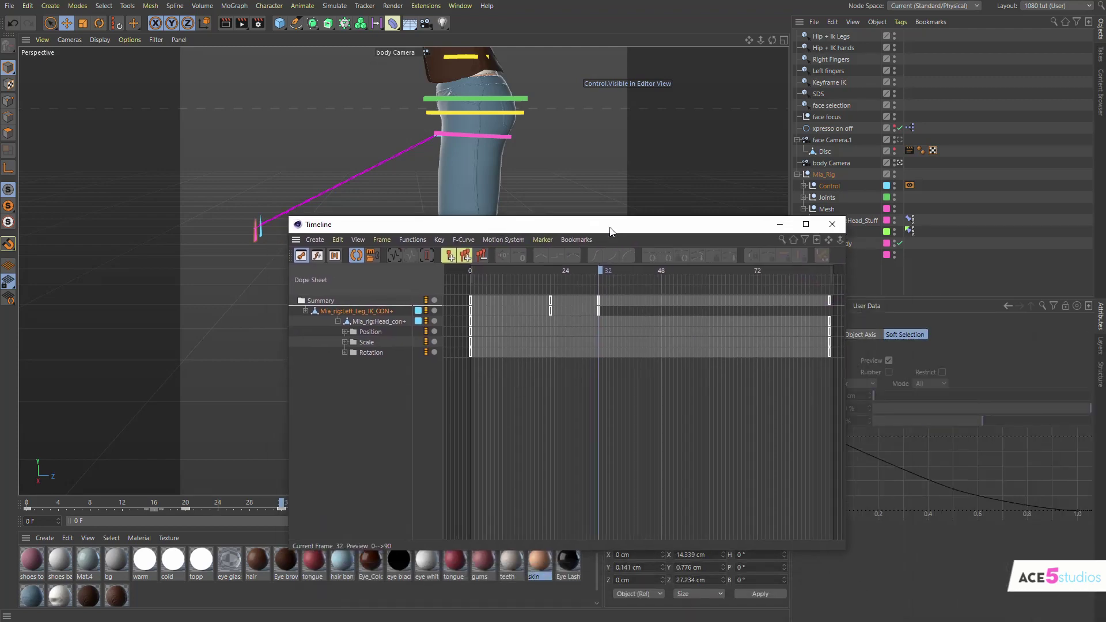
left_click(317, 255)
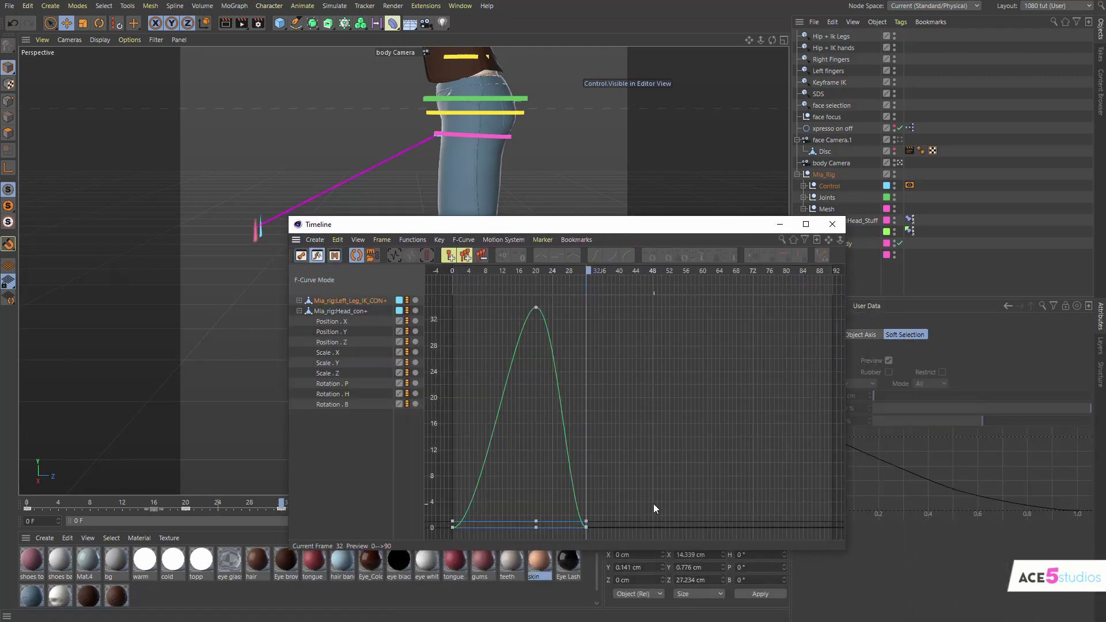
left_click(299, 300)
left_click(339, 384)
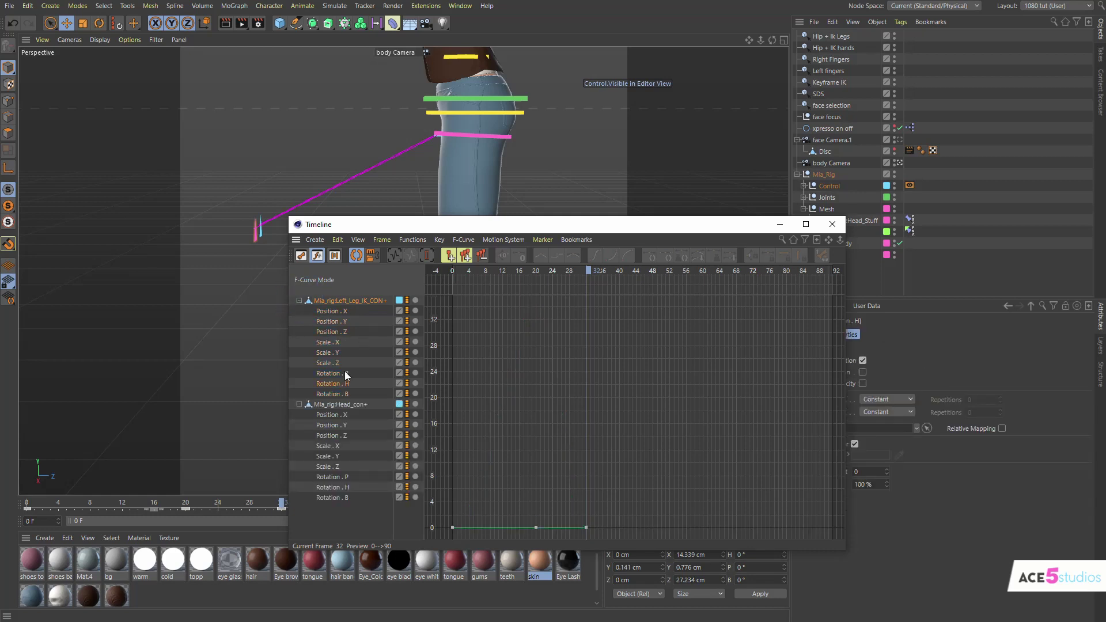
left_click(338, 322)
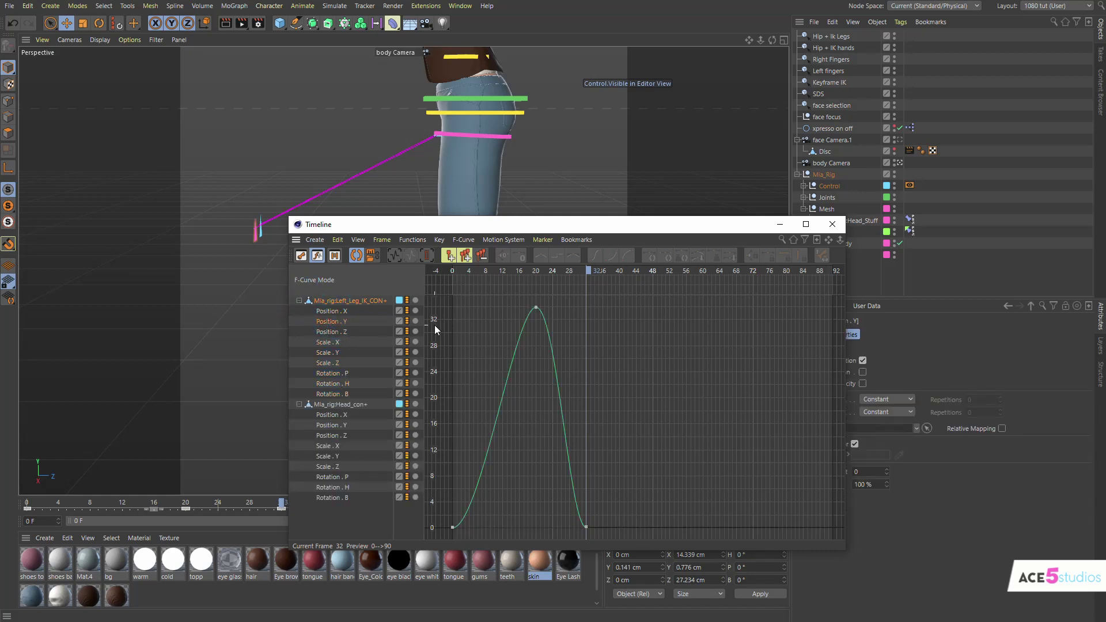
left_click(586, 527)
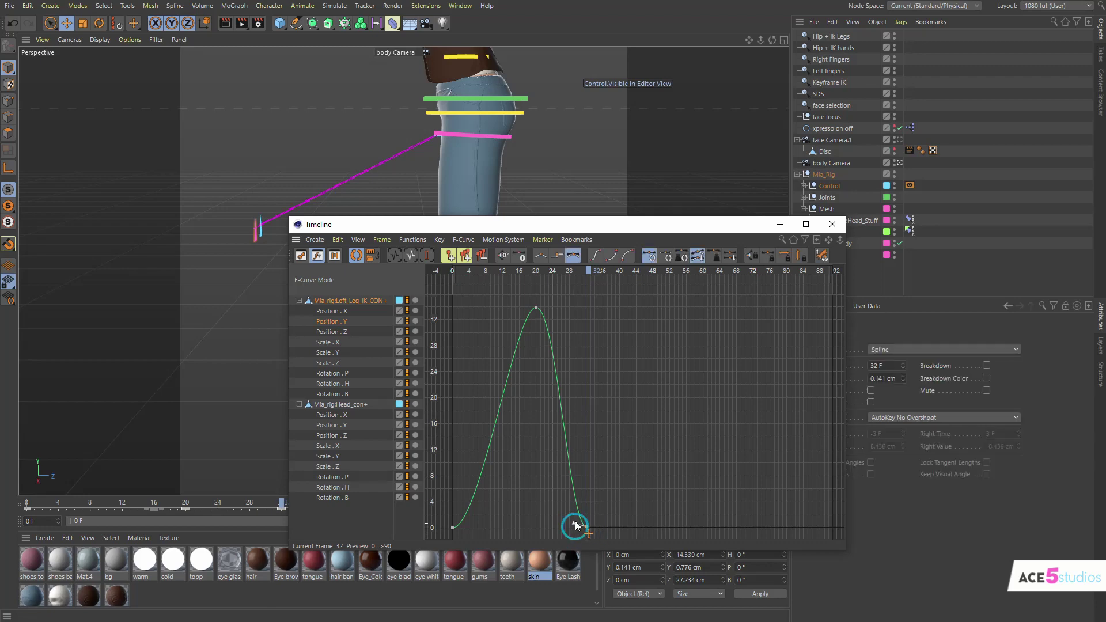
left_click_drag(576, 525, 587, 387)
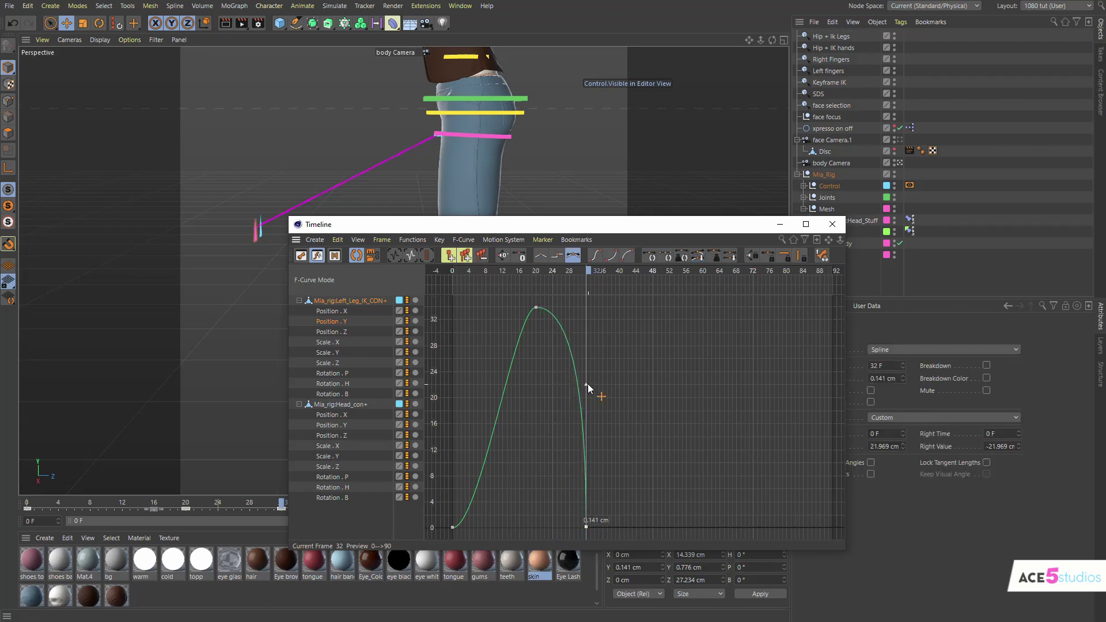
Play the animation from frame 0 to preview the sharper stomp
left_click_drag(525, 228, 991, 182)
left_click_drag(82, 503, 34, 506)
key("F8")
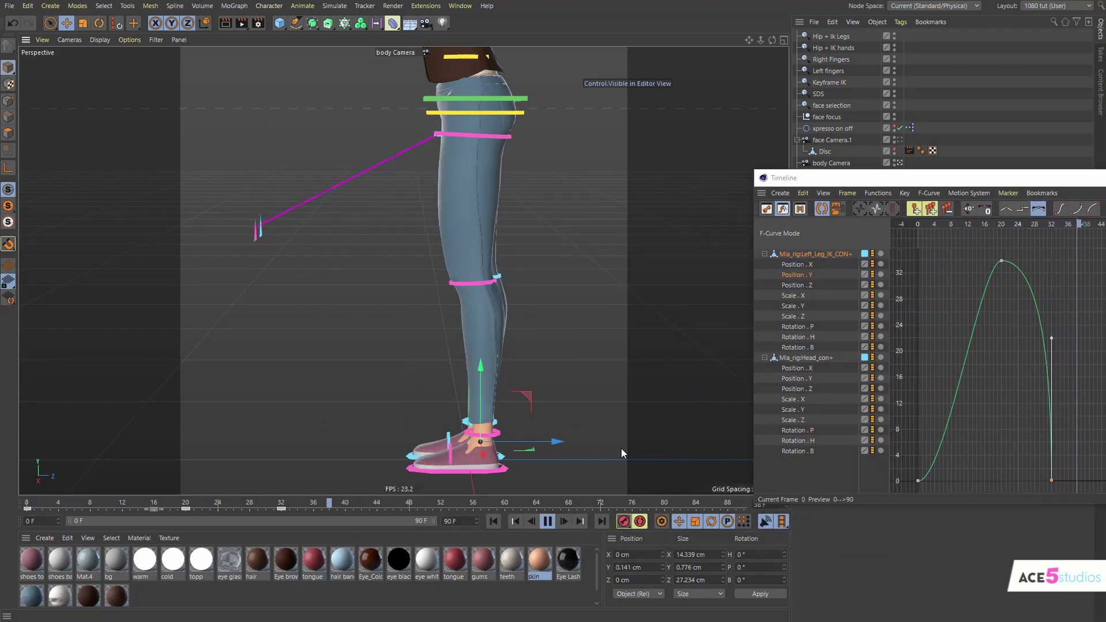
left_click(28, 509)
key("F8")
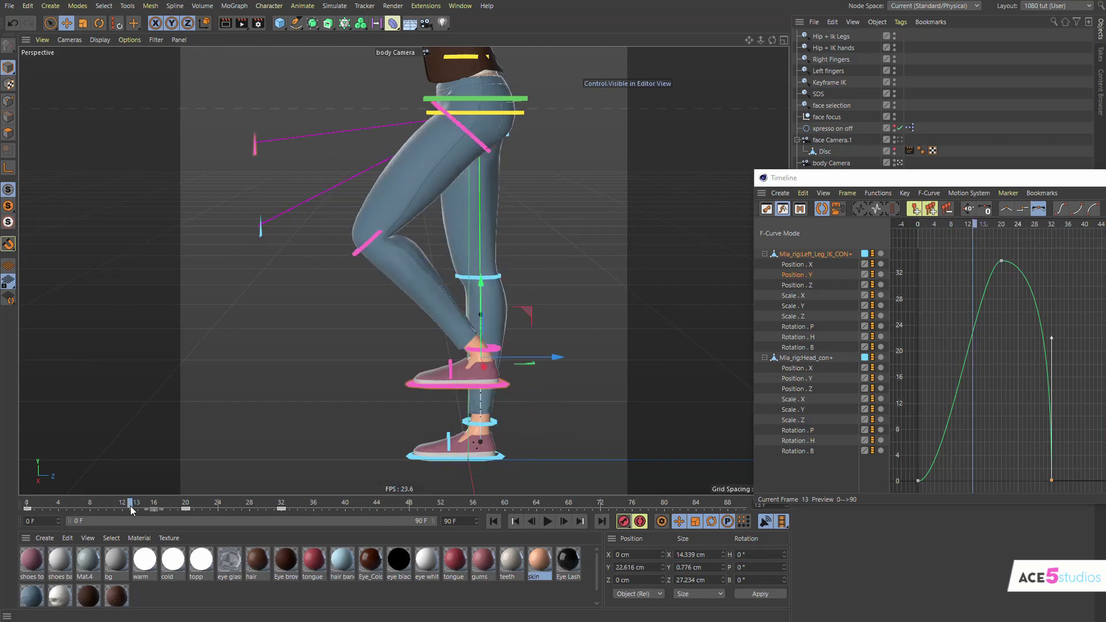
key("F8")
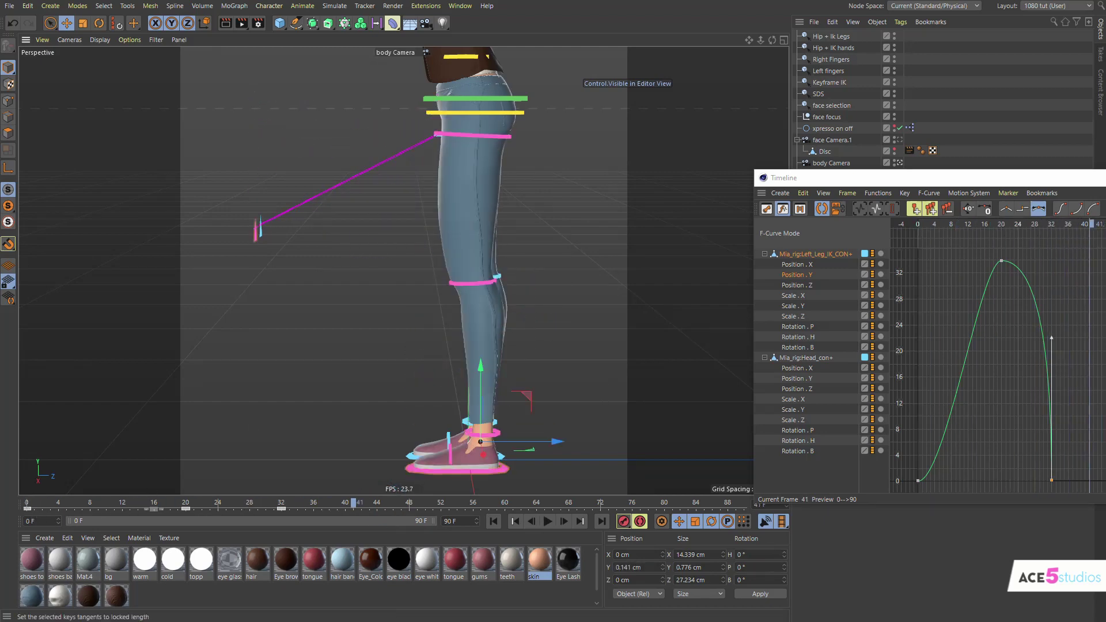
left_click_drag(1026, 178, 649, 169)
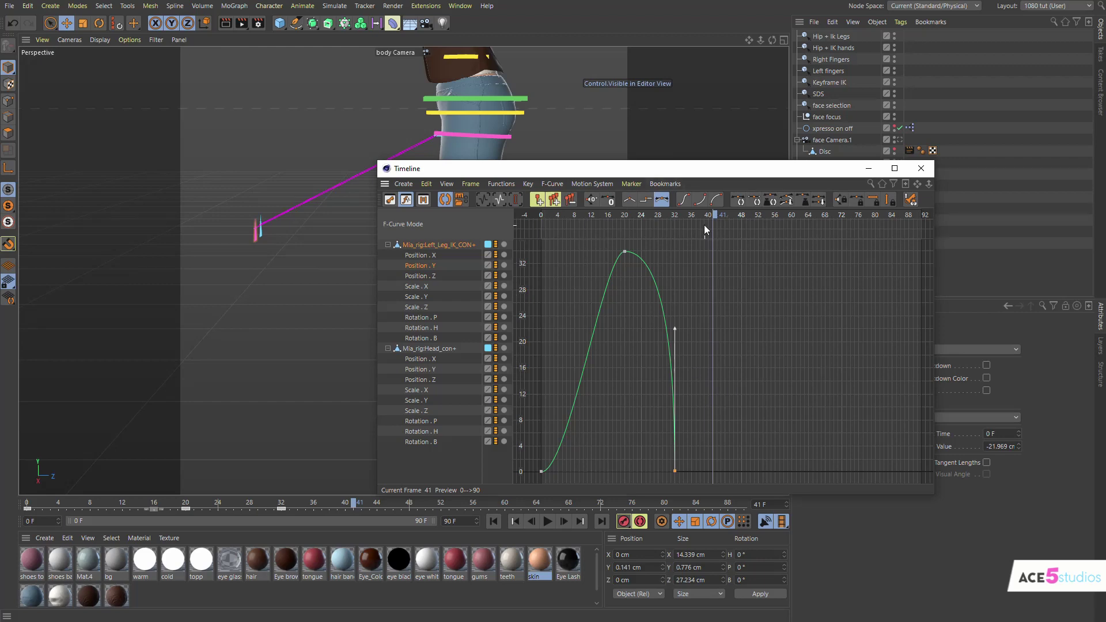
Box-select all Position . Y keys, set Linear interpolation, and preview the stomp
left_click_drag(755, 245, 517, 484)
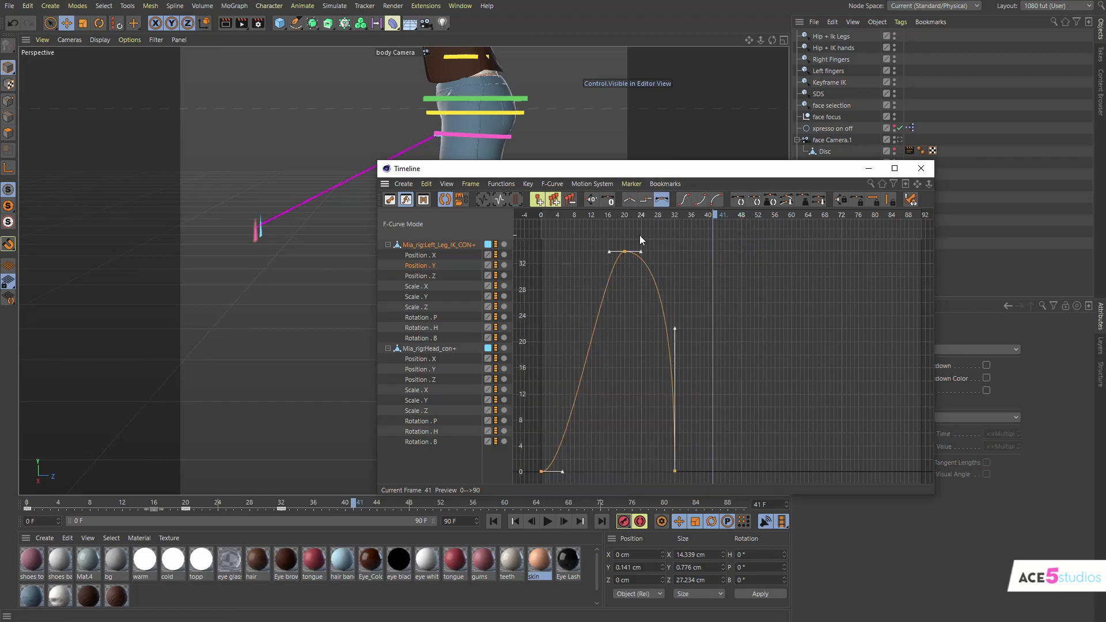
left_click(629, 200)
left_click_drag(622, 169, 931, 156)
left_click(27, 504)
key("F8")
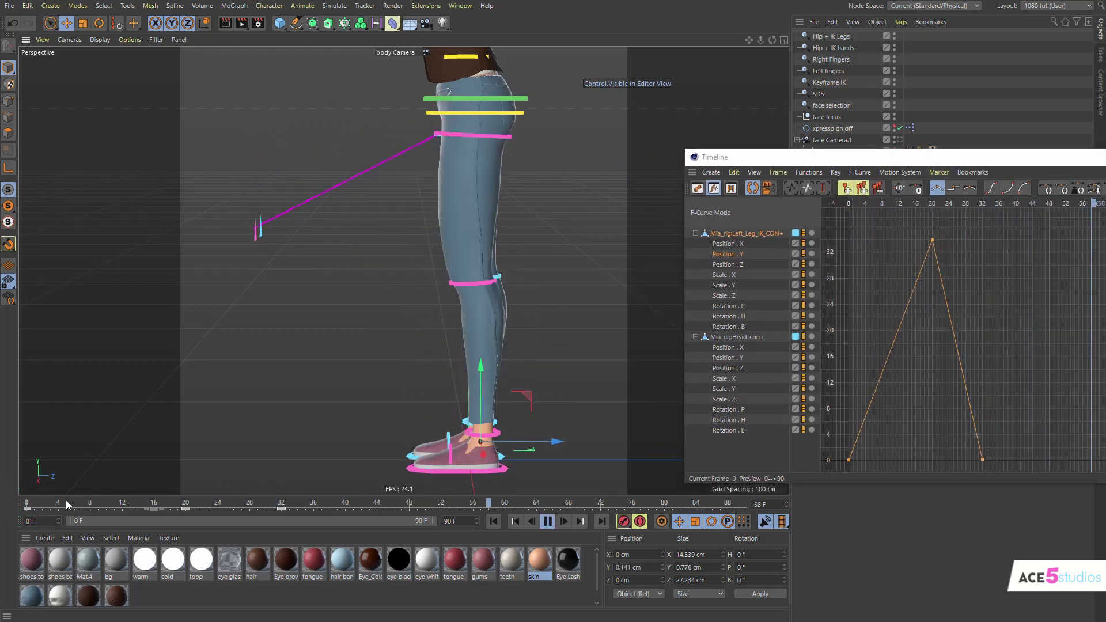
left_click(30, 503)
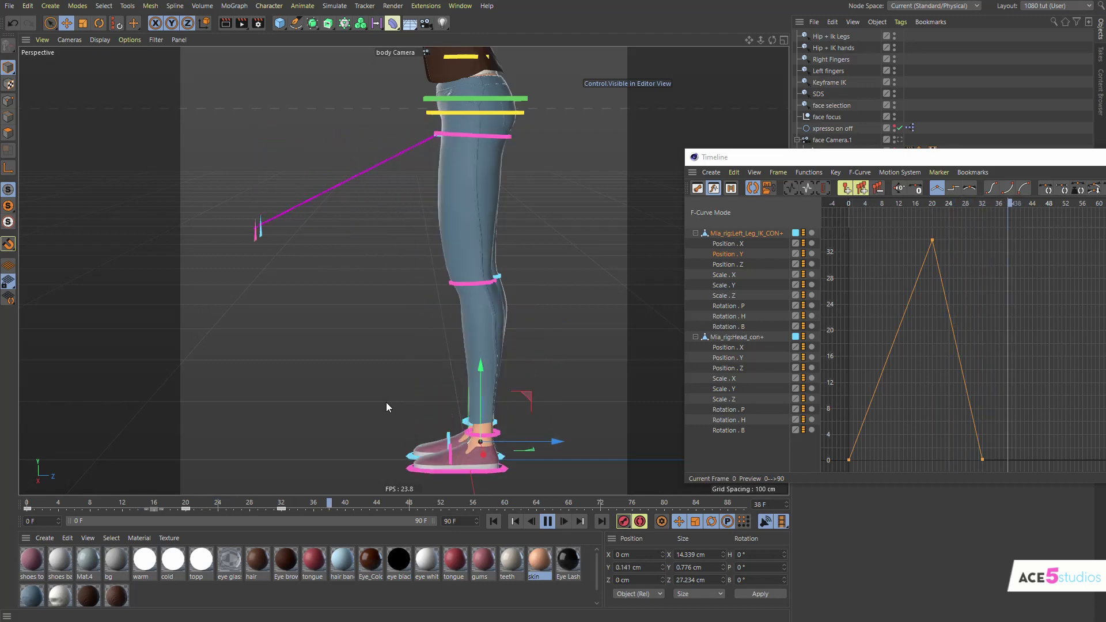
left_click(190, 499)
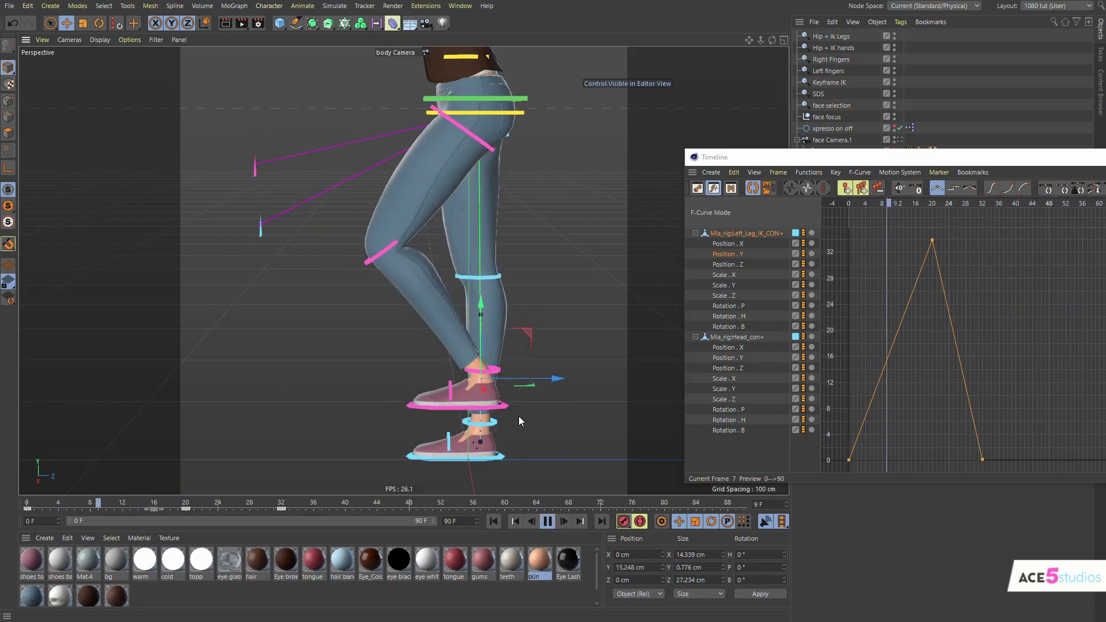
key("F8")
Frame the character's head and shoulders and play back to watch the head spin
middle_click_drag(450, 138, 442, 361, "alt")
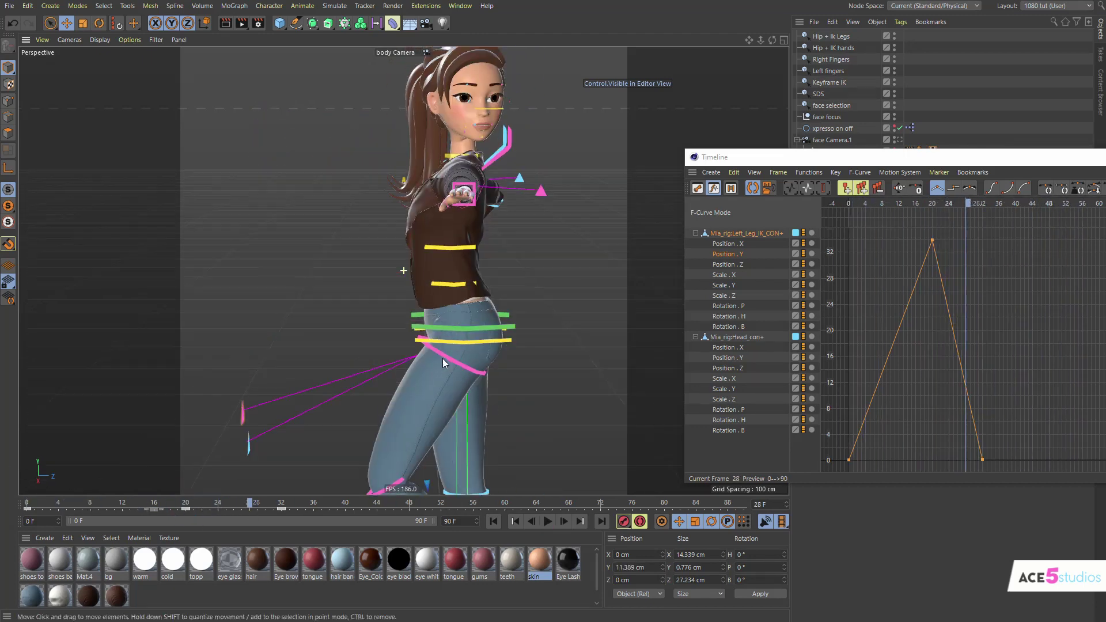
mouse_move(442, 219)
left_mouse_down("alt")
mouse_move(537, 168)
mouse_move(441, 219)
left_mouse_up("alt")
right_click_drag(442, 219, 511, 163, "alt")
left_click_drag(511, 162, 456, 173, "alt")
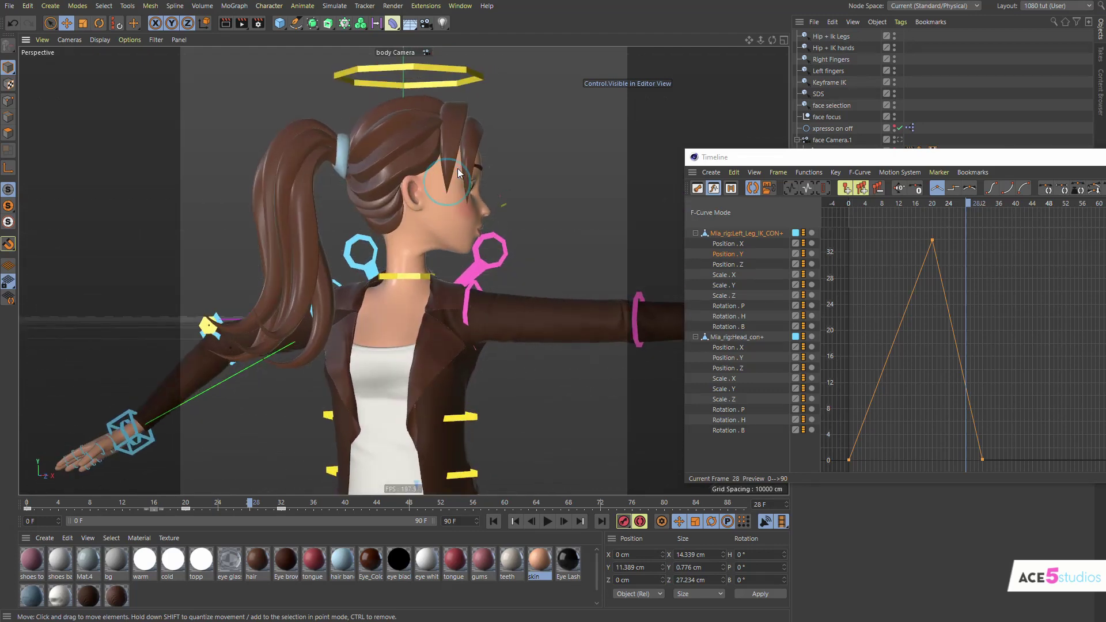
middle_click_drag(455, 173, 455, 241, "alt")
key("F8")
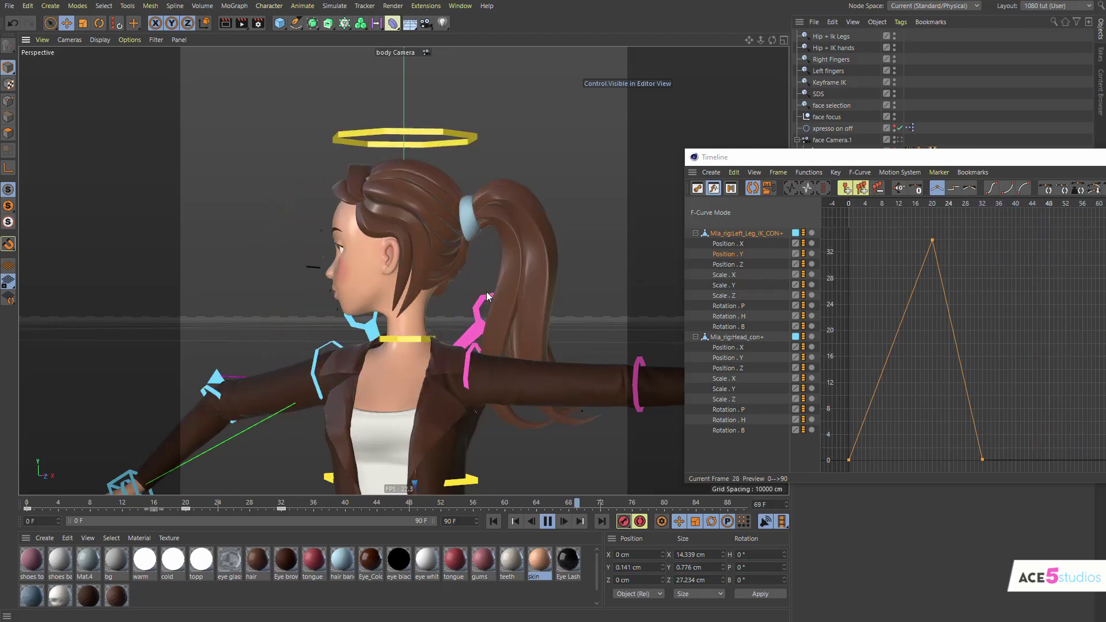
key("F8")
key("shift+f")
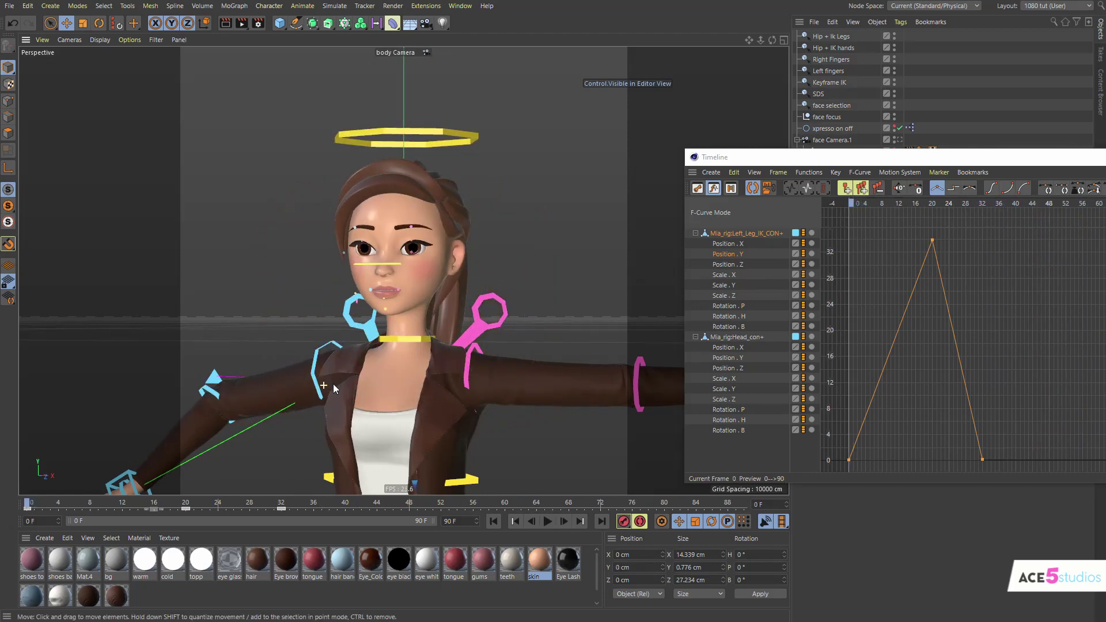
left_click_drag(333, 383, 395, 385, "alt")
left_click_drag(973, 165, 710, 164)
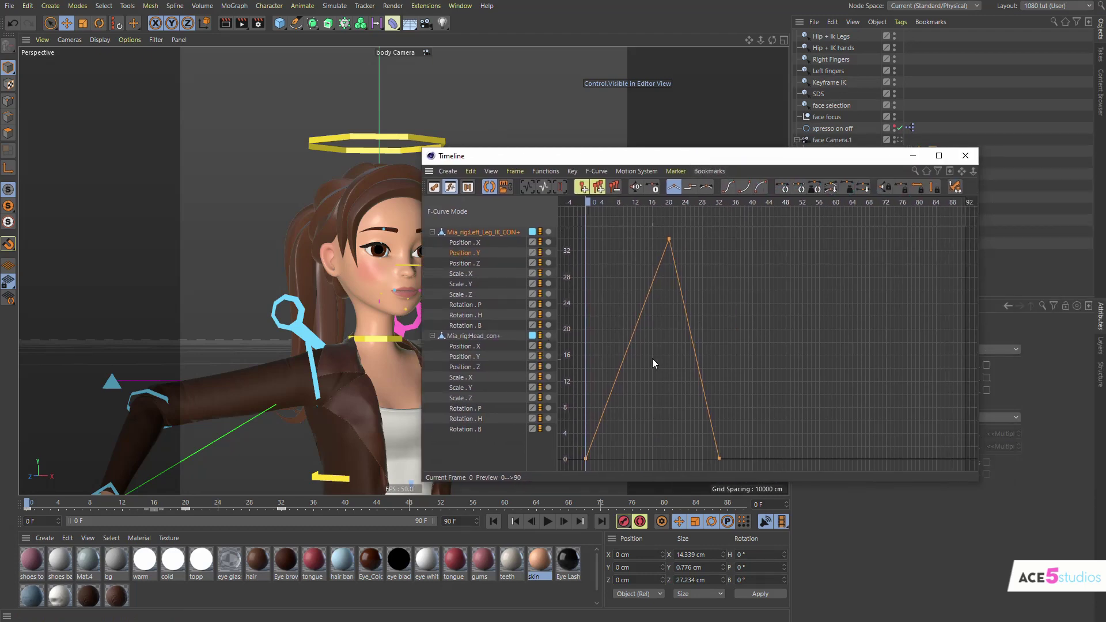
middle_click_drag(647, 354, 758, 335, "alt")
right_click_drag(646, 350, 646, 402, "alt")
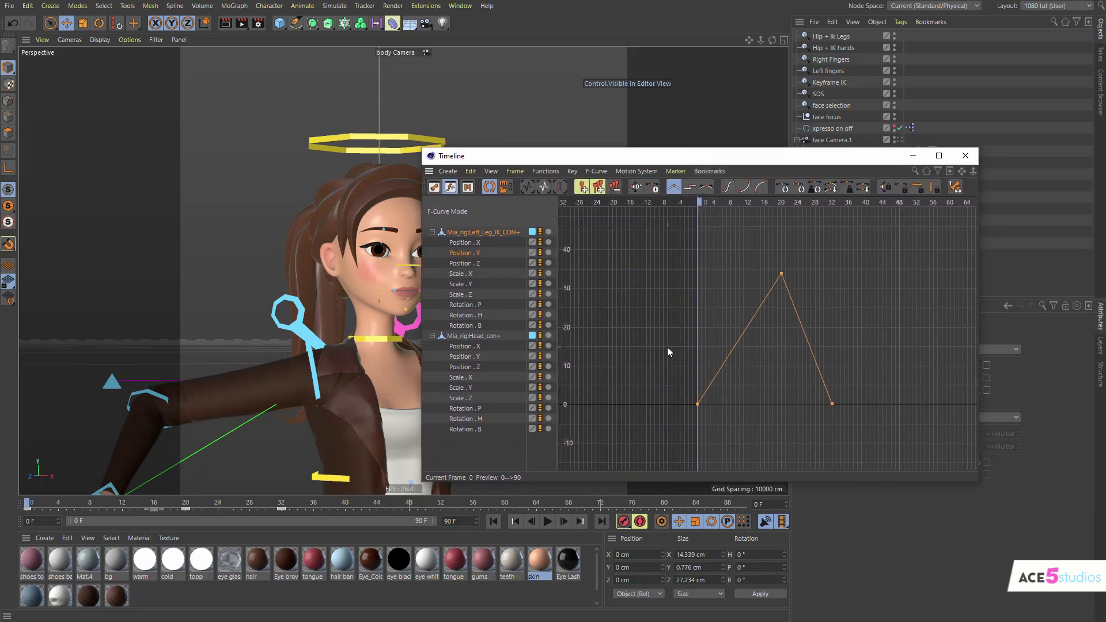
middle_click_drag(810, 307, 729, 340, "alt")
right_click_drag(810, 307, 822, 262, "alt")
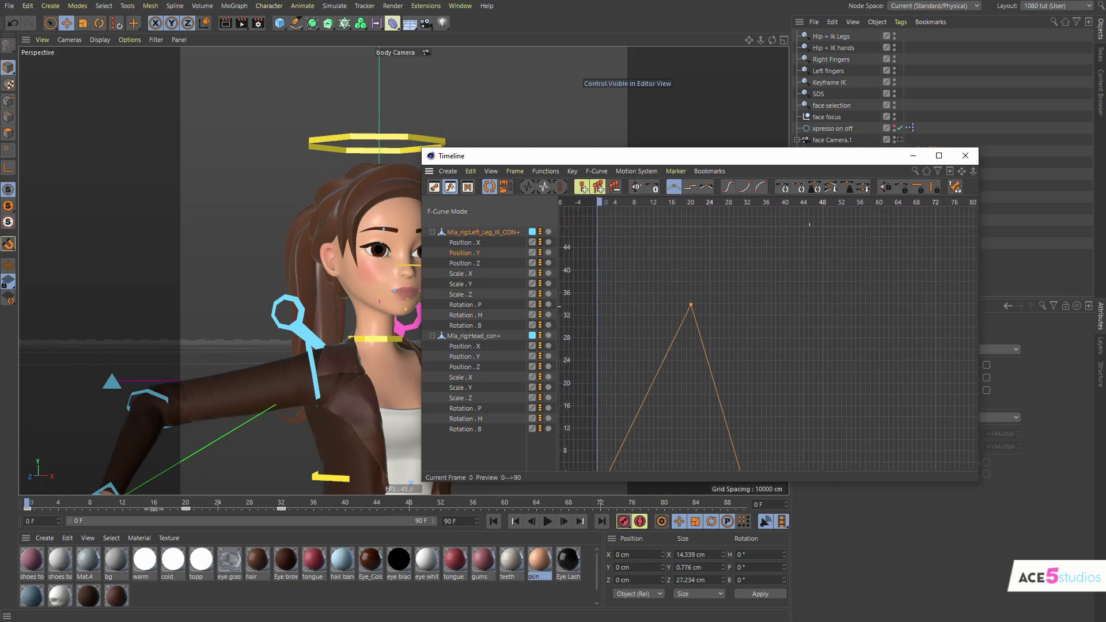
right_click_drag(810, 225, 810, 311, "alt")
left_click_drag(630, 156, 821, 148)
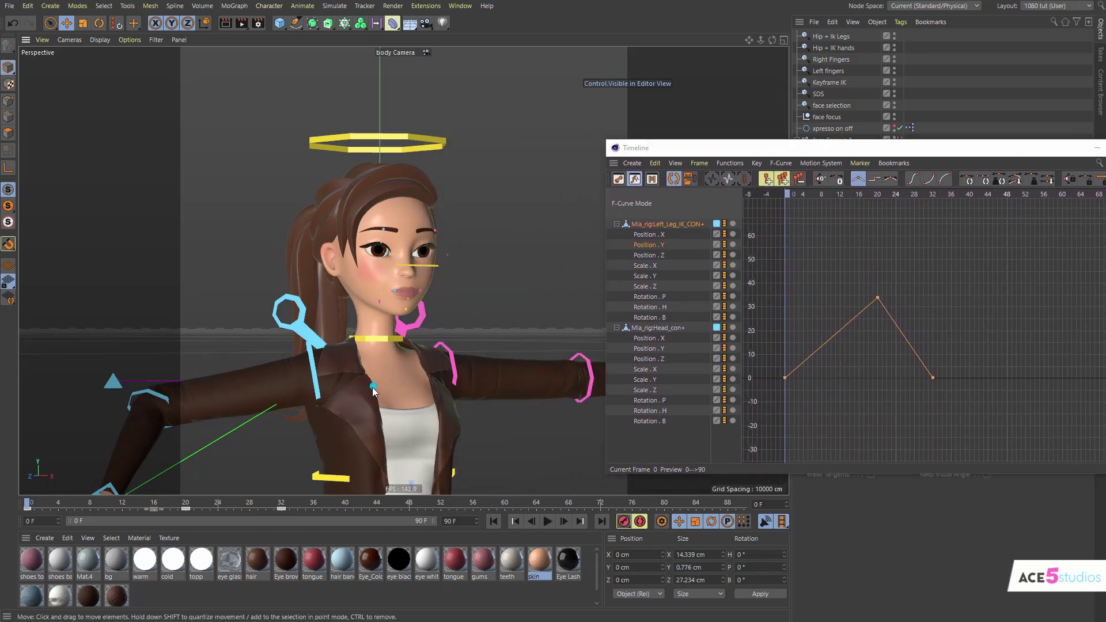
left_click_drag(372, 387, 422, 421, "alt")
middle_click_drag(422, 420, 385, 343, "alt")
right_click_drag(383, 344, 304, 386, "alt")
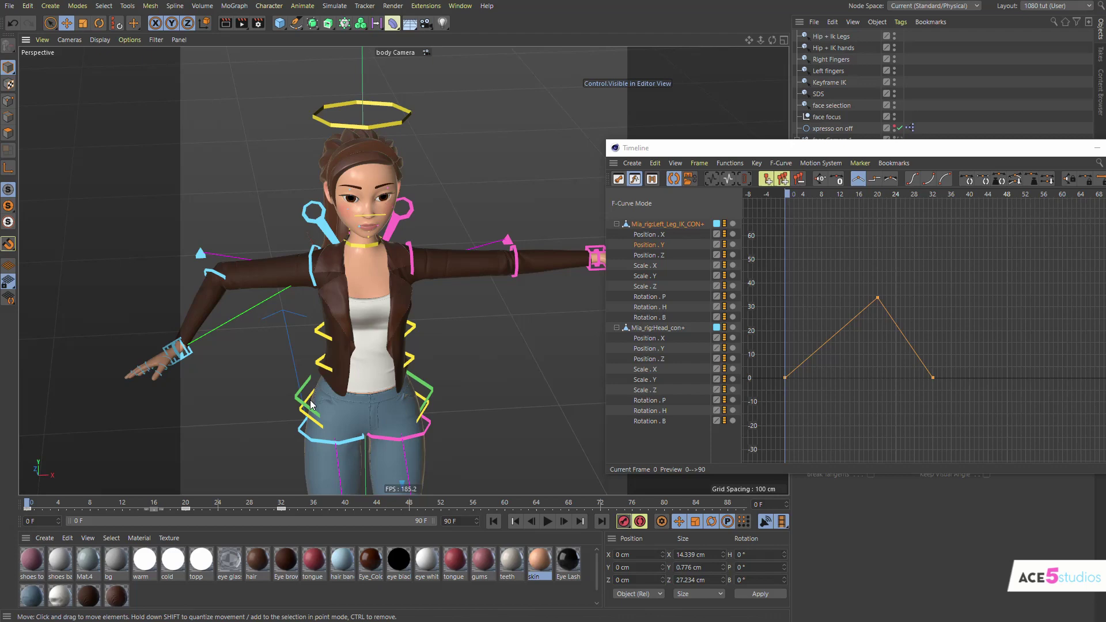
left_click_drag(311, 403, 353, 319, "alt")
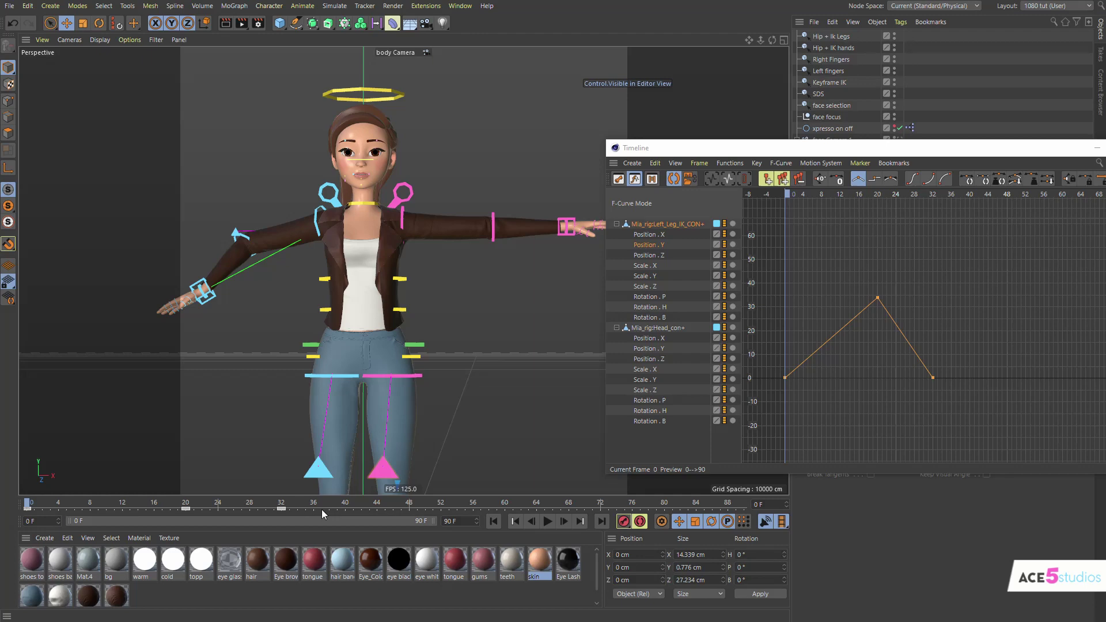
On the powerslider, shift the stomp key range later and compress it to roughly frames 27–56
left_click_drag(322, 509, 193, 512)
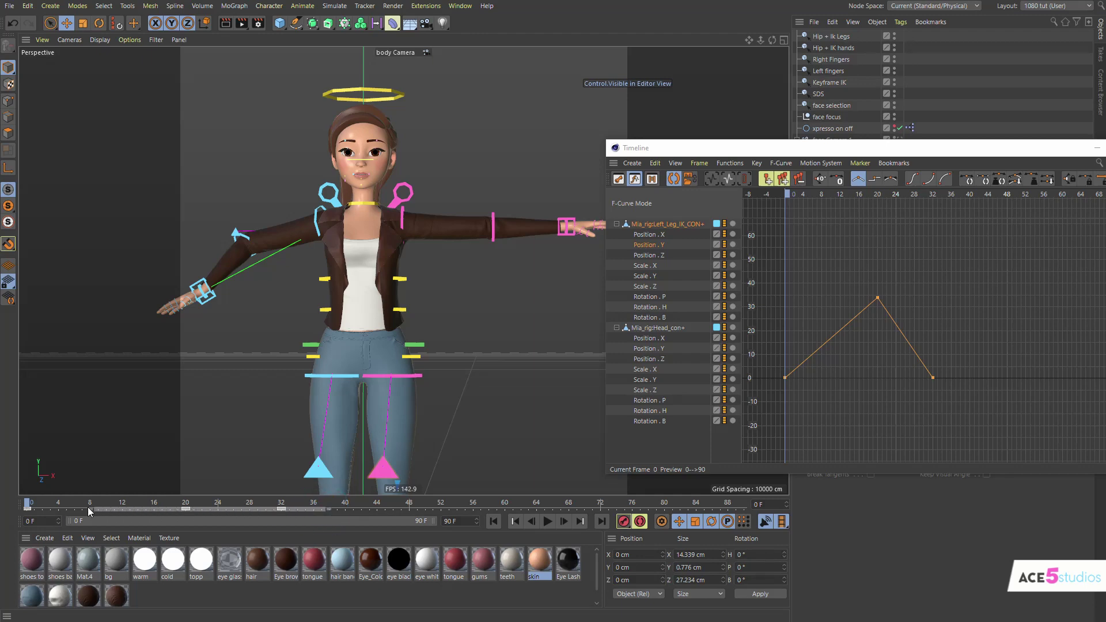
left_click_drag(75, 509, 287, 510)
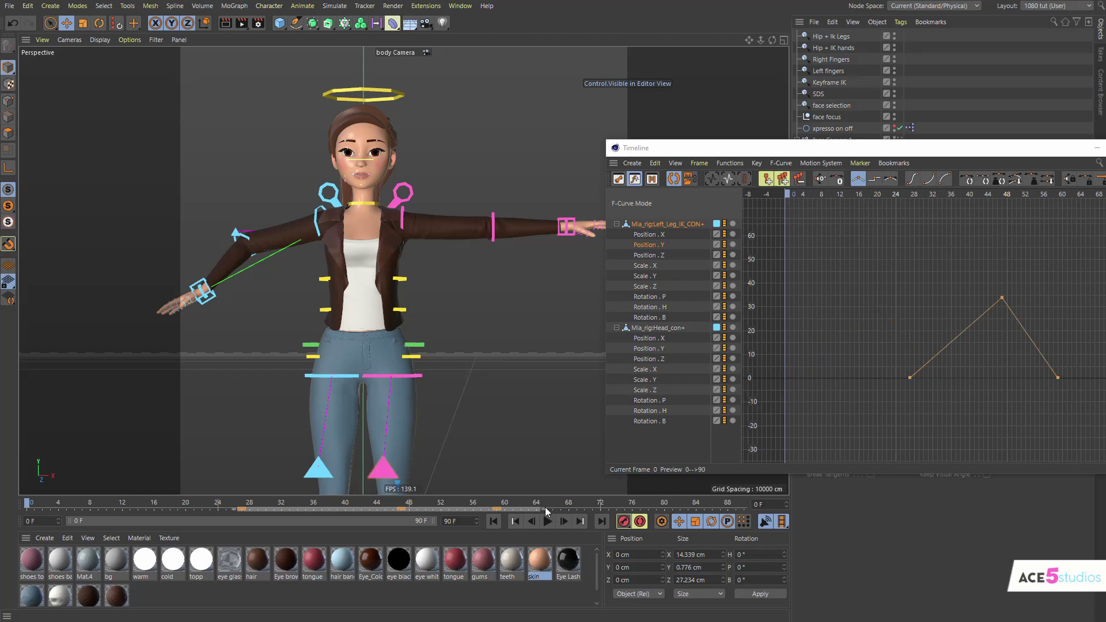
left_click_drag(545, 509, 388, 509)
right_click(484, 512)
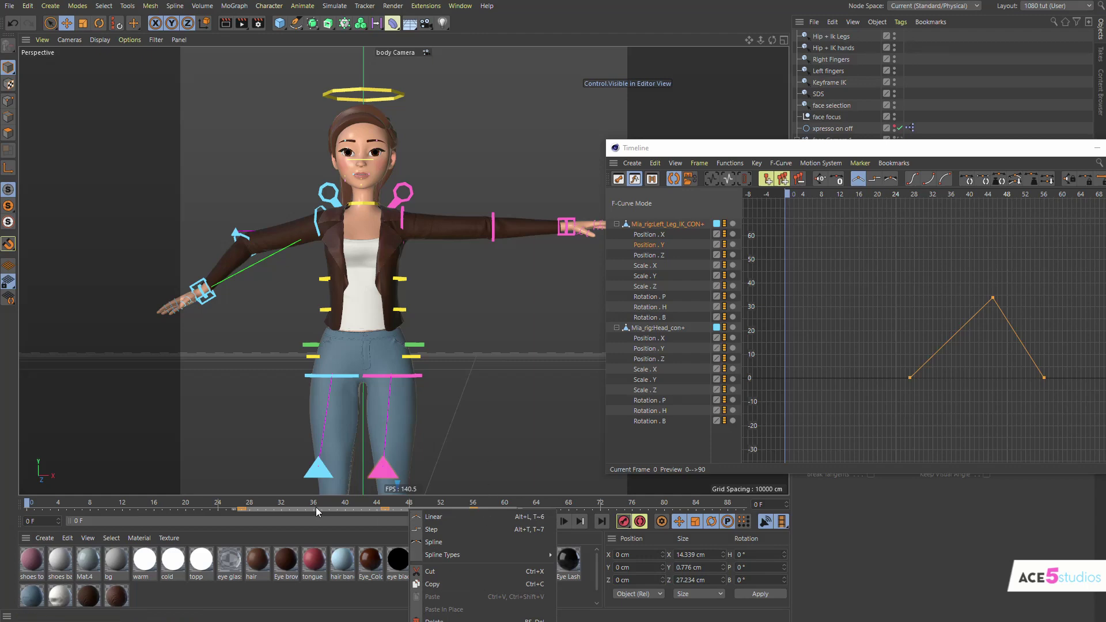
left_click(326, 523)
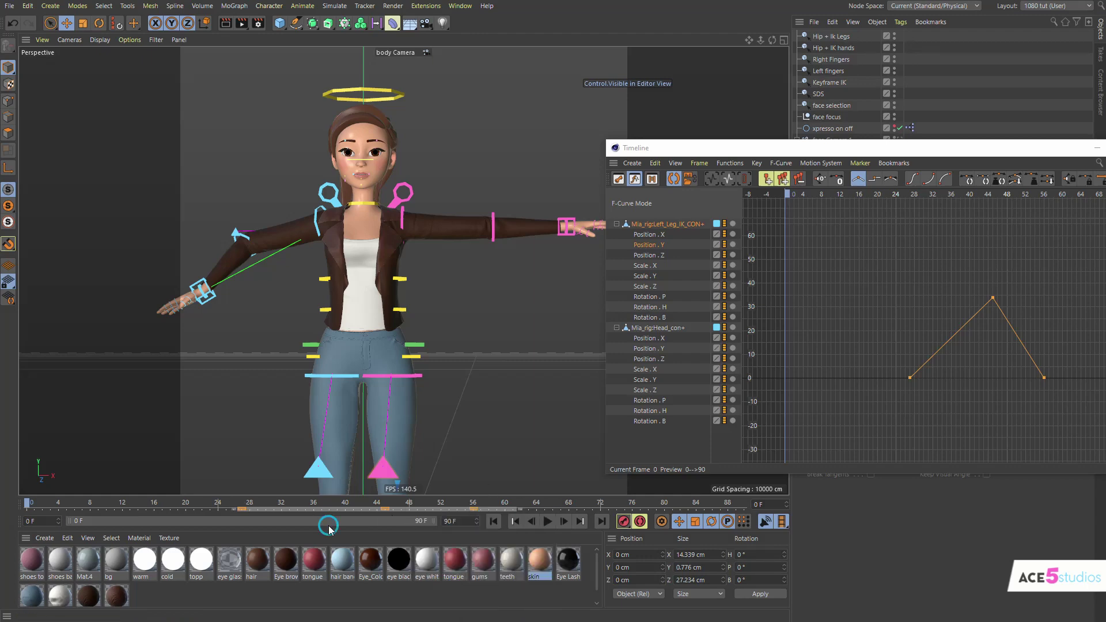
left_click_drag(333, 532, 357, 337)
Reverse the selected stomp keys so they run from about frame 32 to 61, then reframe the view
right_click(392, 334)
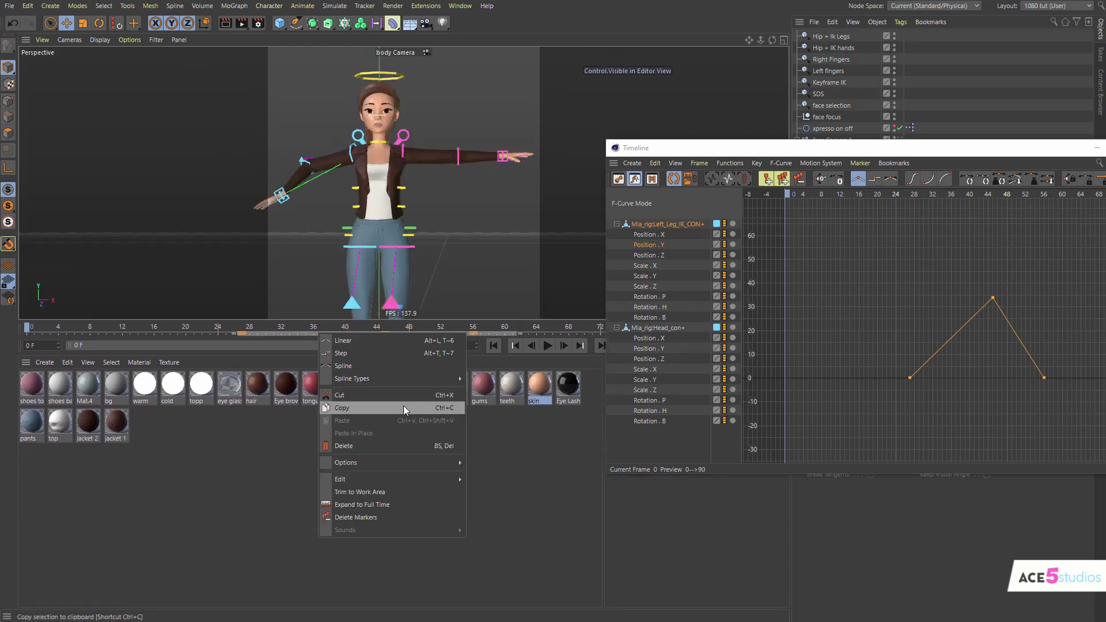
mouse_move(405, 476)
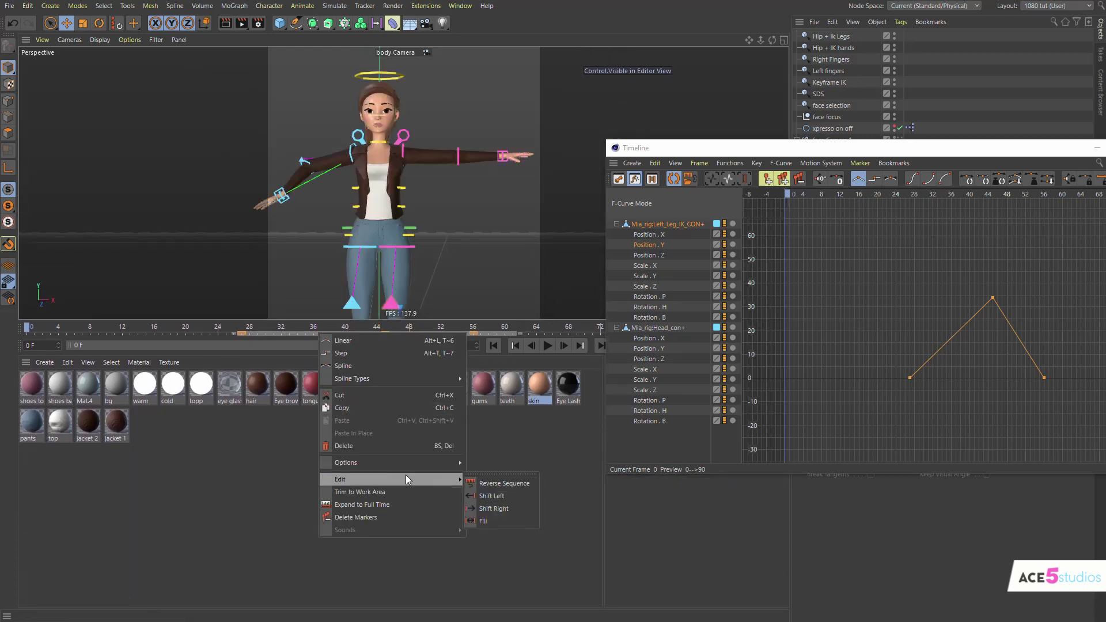
left_click(512, 483)
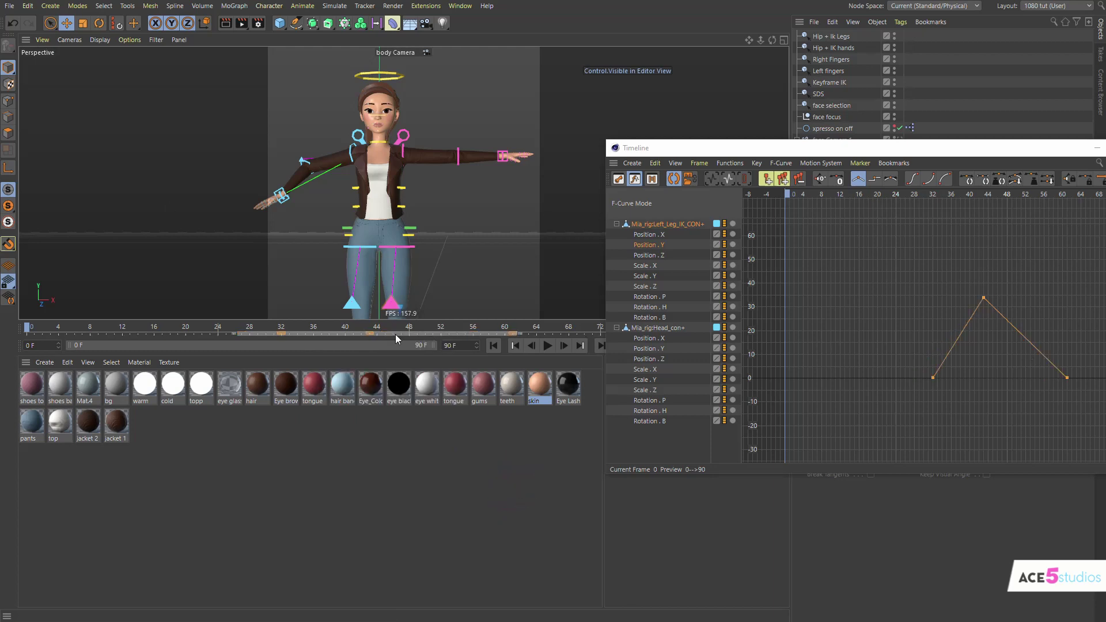
left_click_drag(283, 328, 624, 323)
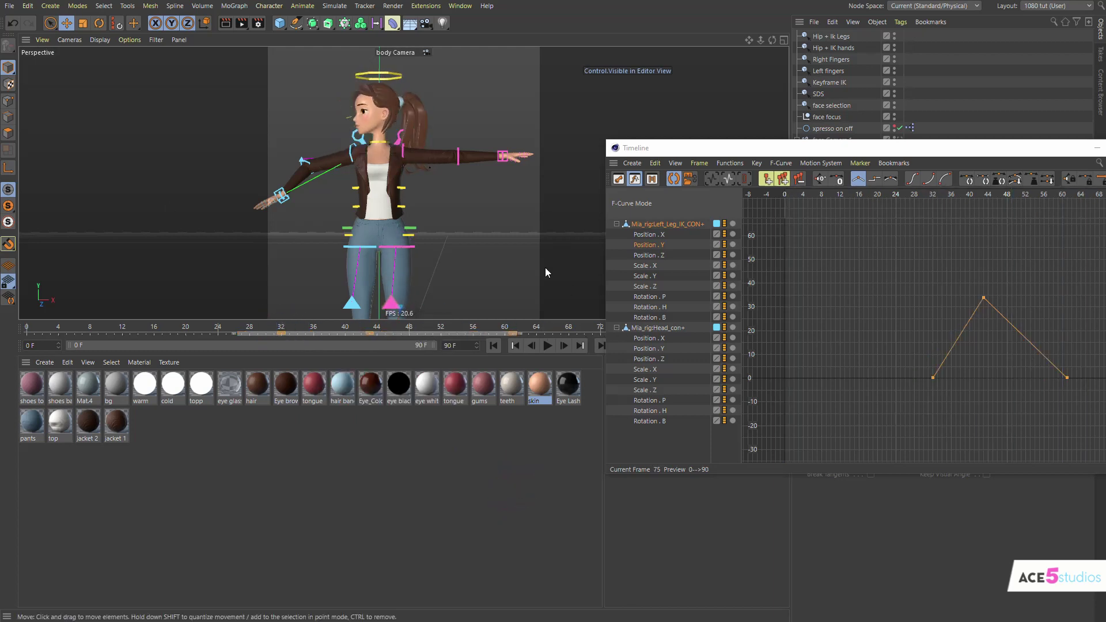
left_click_drag(459, 336, 458, 510)
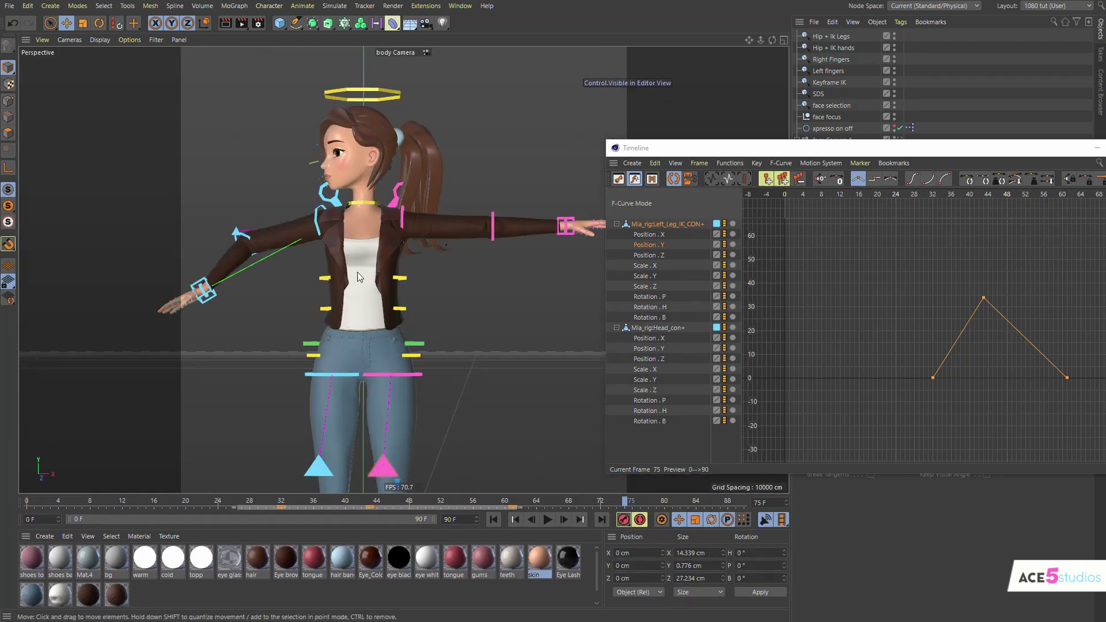
middle_click_drag(359, 272, 353, 242, "alt")
mouse_move(816, 151)
left_mouse_down()
mouse_move(758, 136)
mouse_move(813, 143)
left_mouse_up()
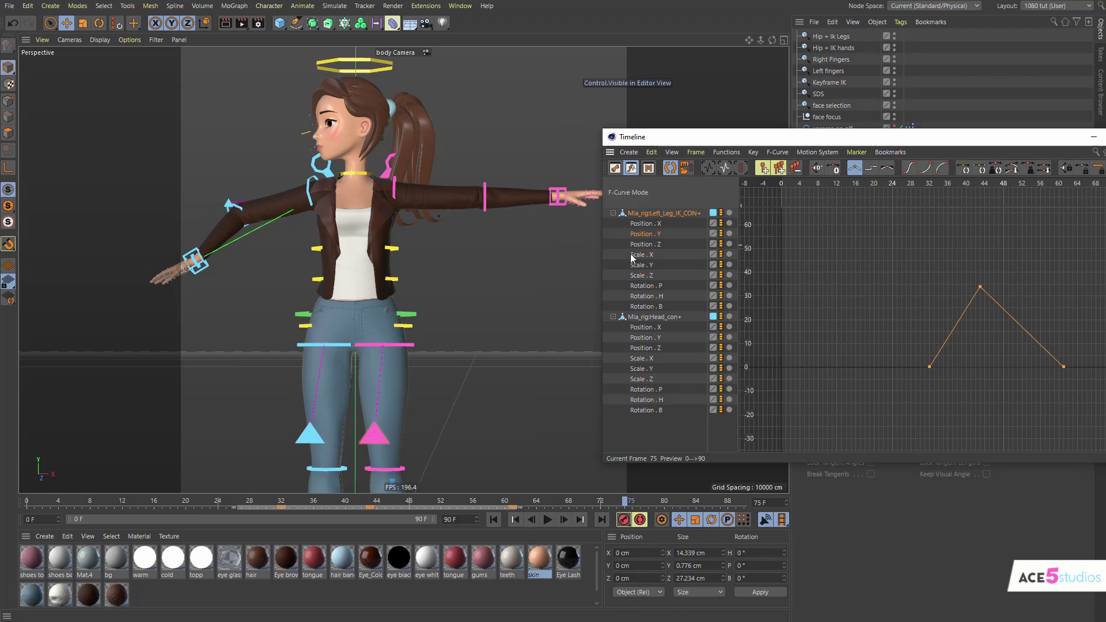
Tear off the Timeline's View > Show options as a floating palette over the viewport
left_click(674, 152)
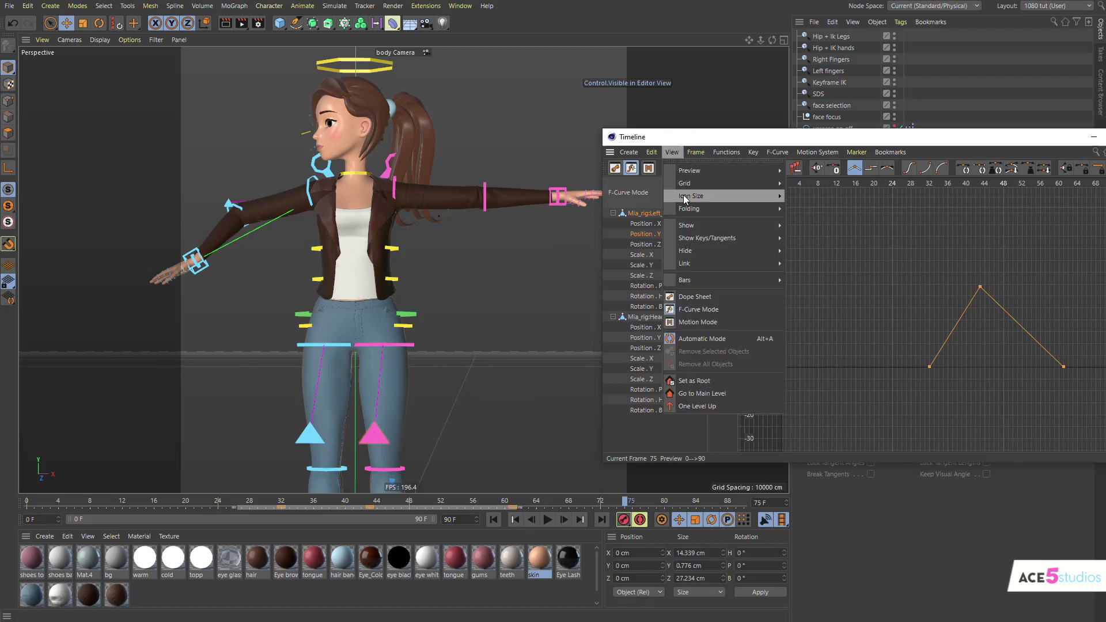
mouse_move(719, 267)
mouse_move(730, 225)
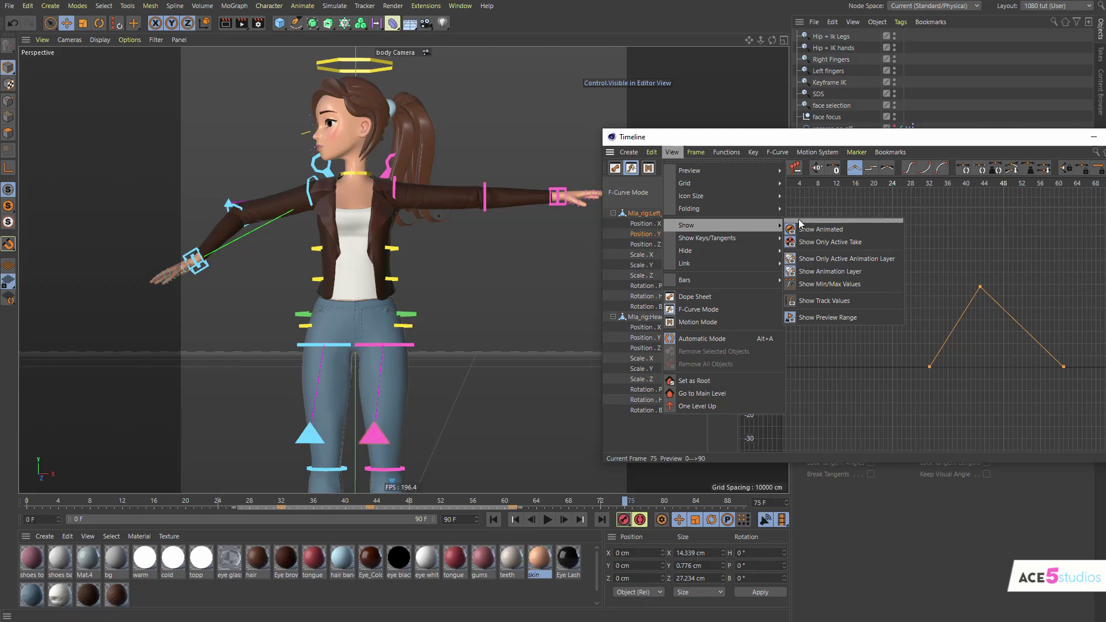
left_click(884, 220)
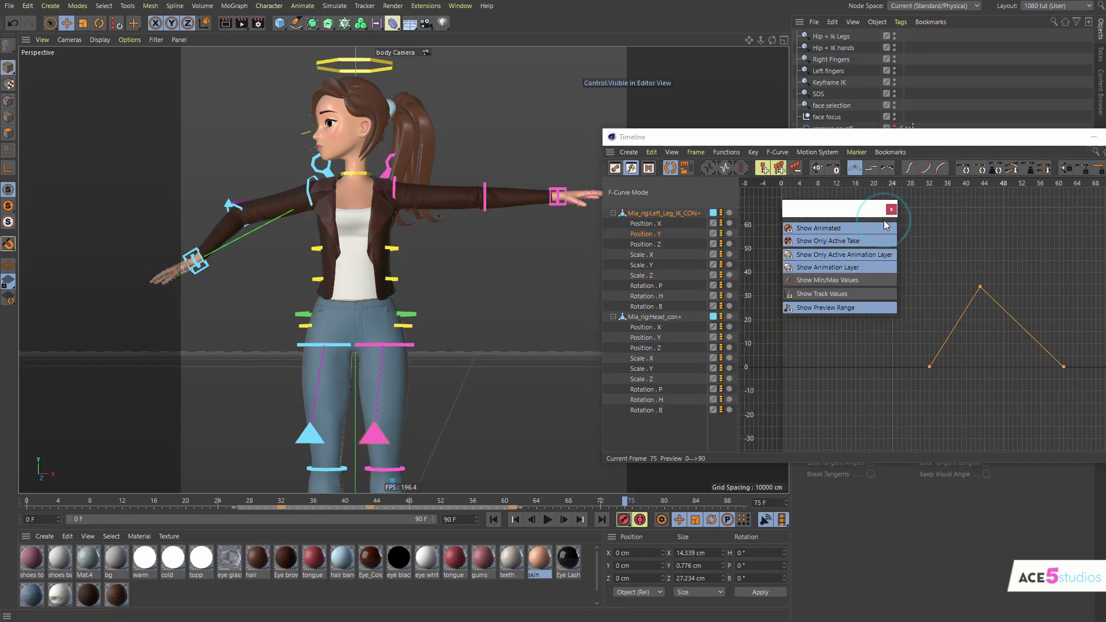
left_click_drag(824, 219, 522, 234)
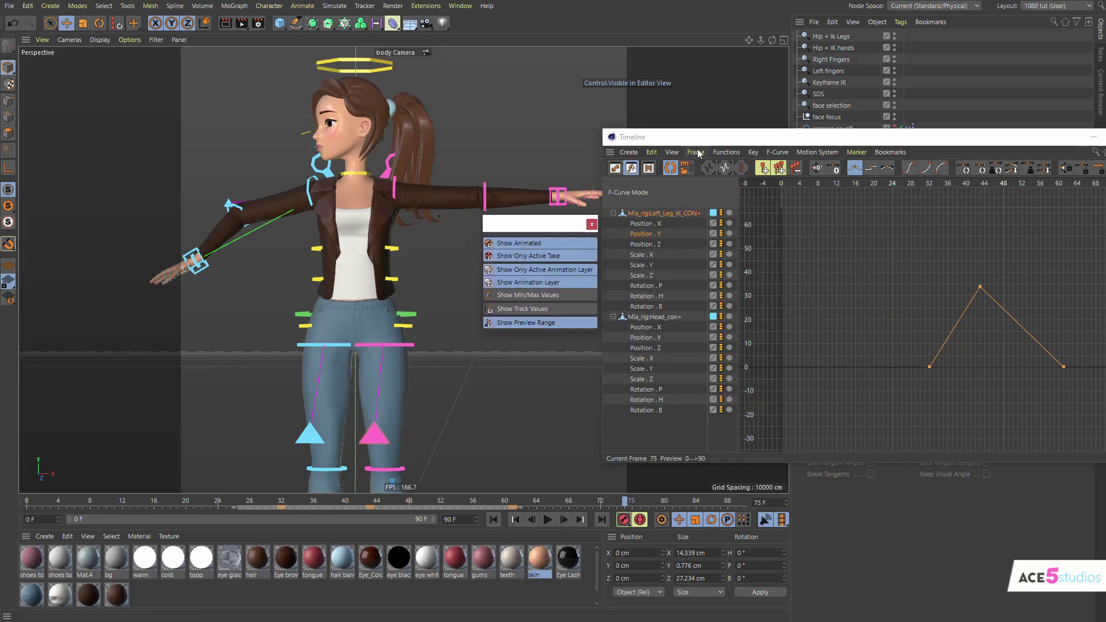
Tear off View > Link, dock it below the Show palette, and change orientation to vertical
left_click(672, 152)
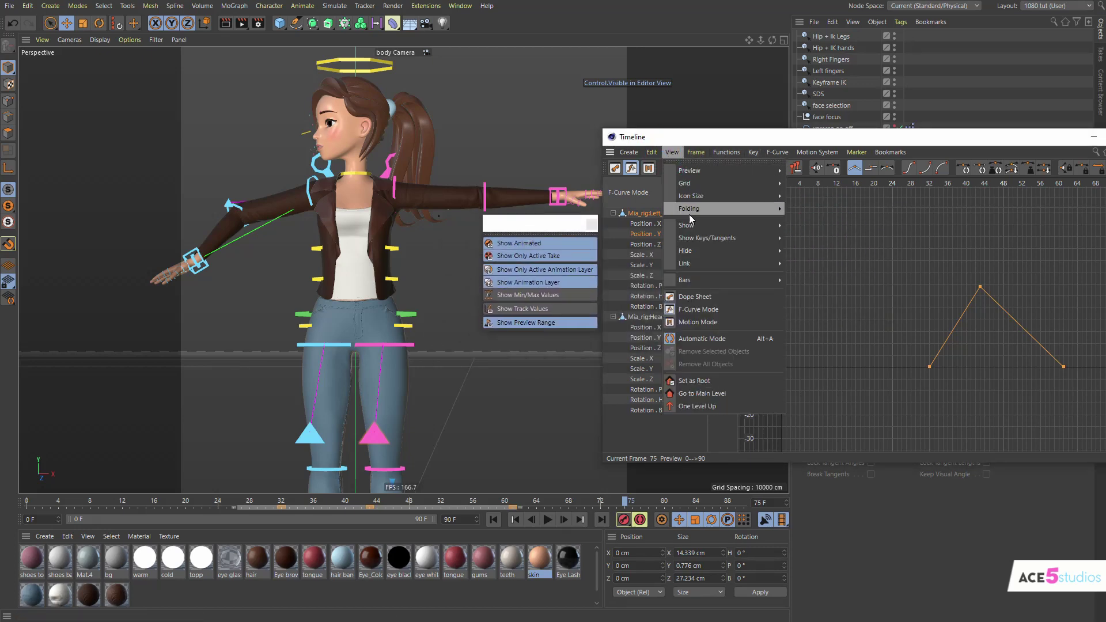
left_click(827, 257)
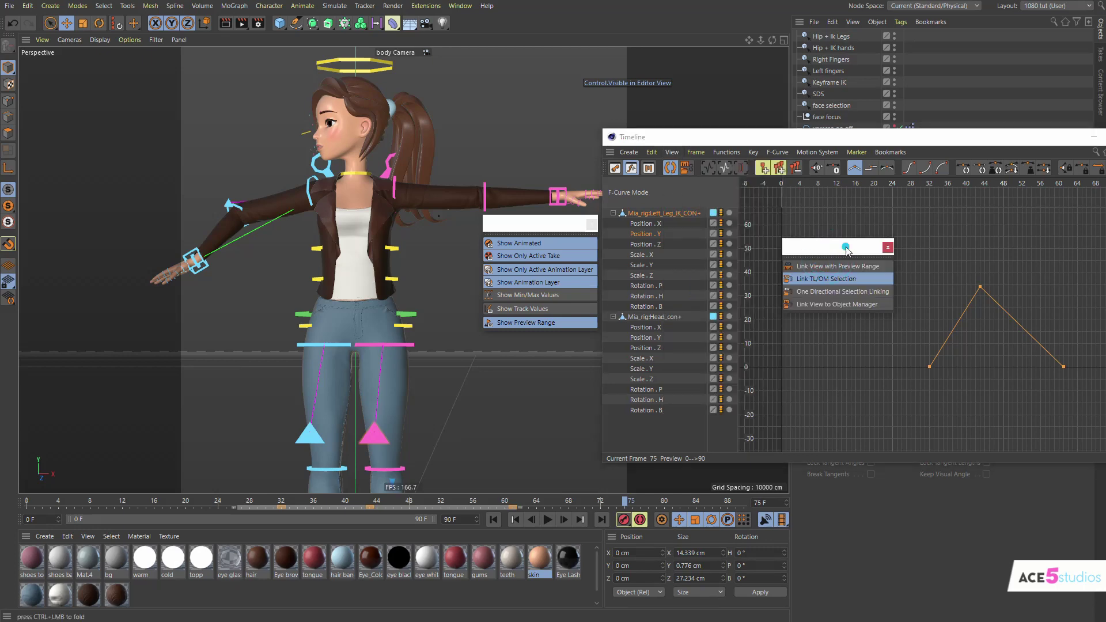
left_click_drag(843, 250, 548, 324)
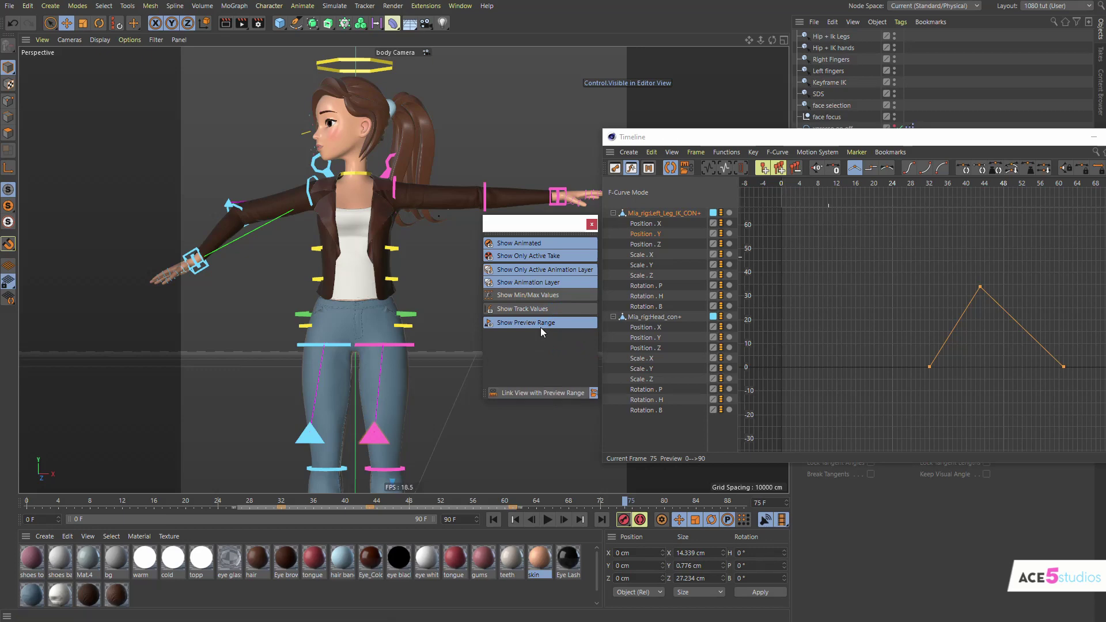
right_click(532, 394)
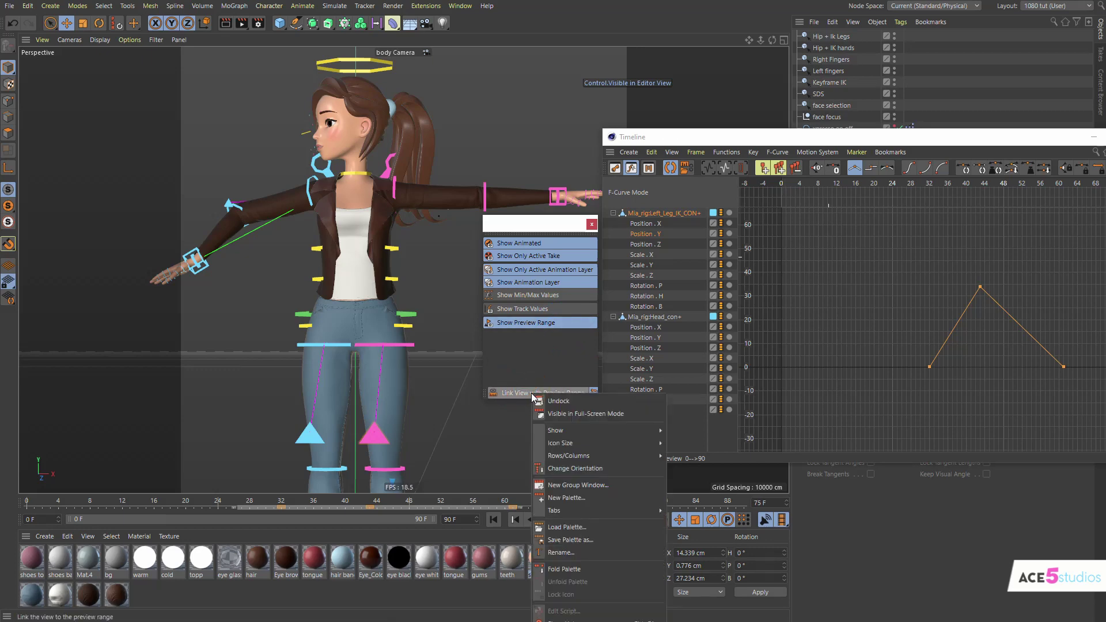
left_click(588, 468)
left_click_drag(532, 316, 534, 331)
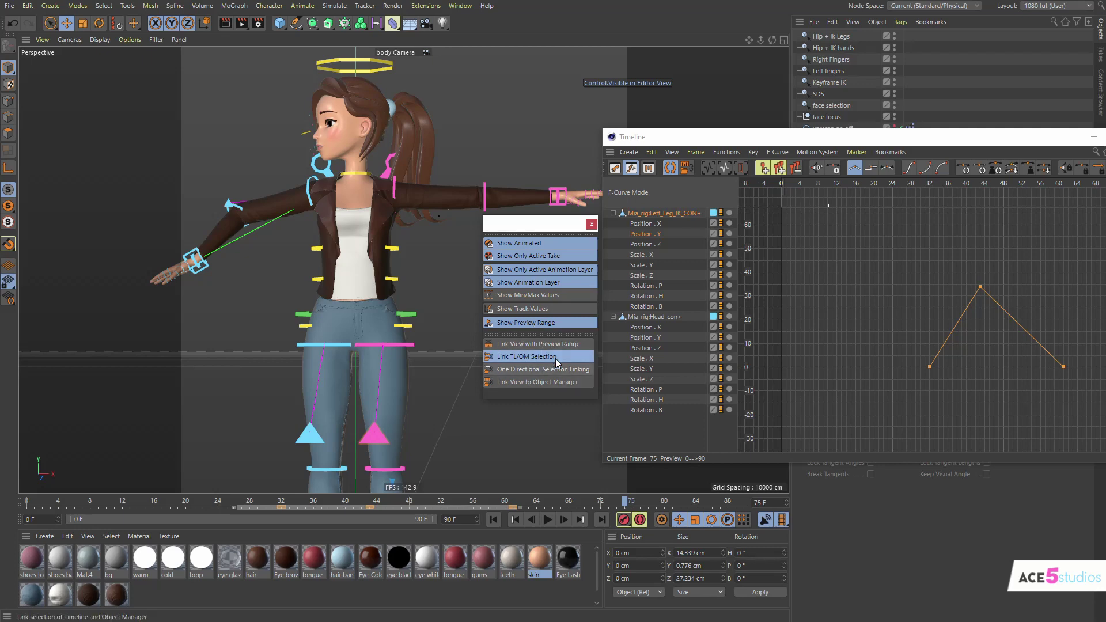
Toggle Show Animated off and back on, then enable Link View to Object Manager
left_click(526, 244)
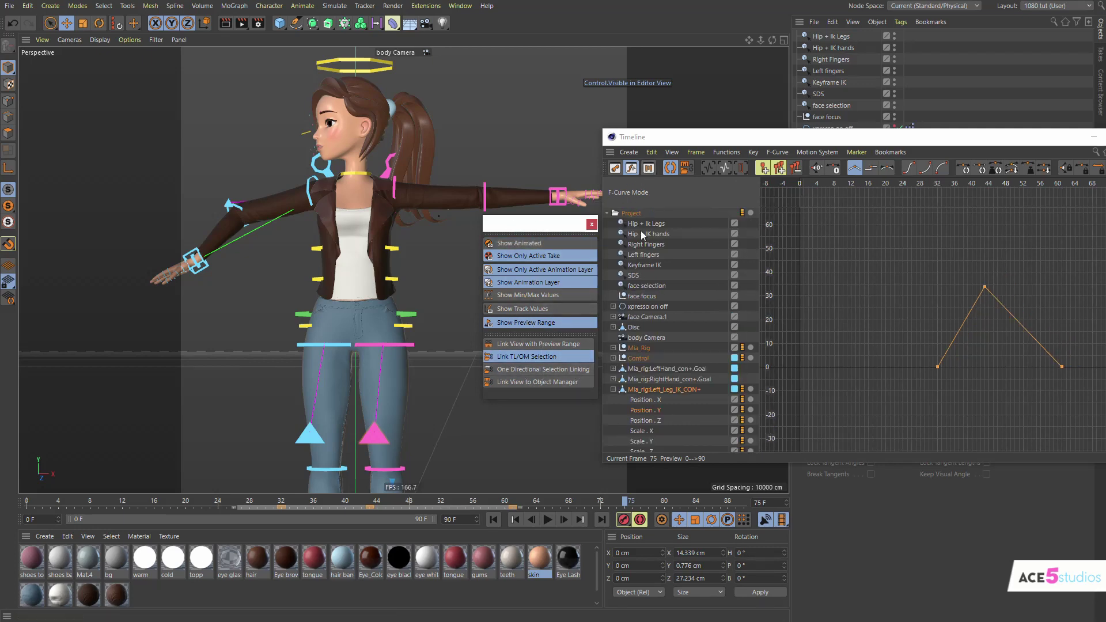
scroll(648, 289, "up", 10)
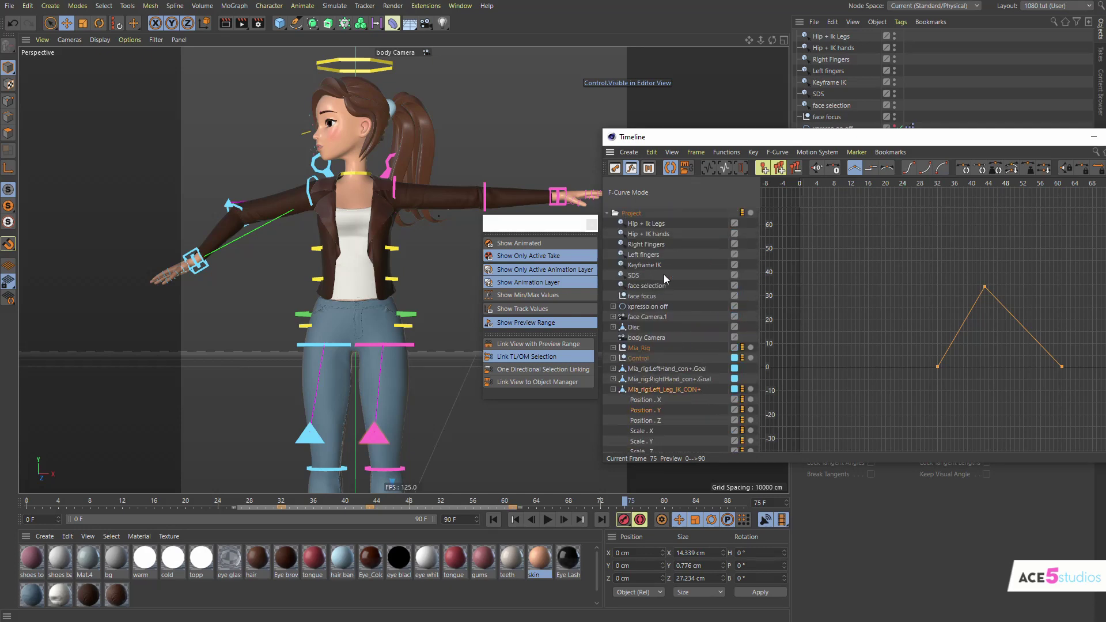
left_click(522, 244)
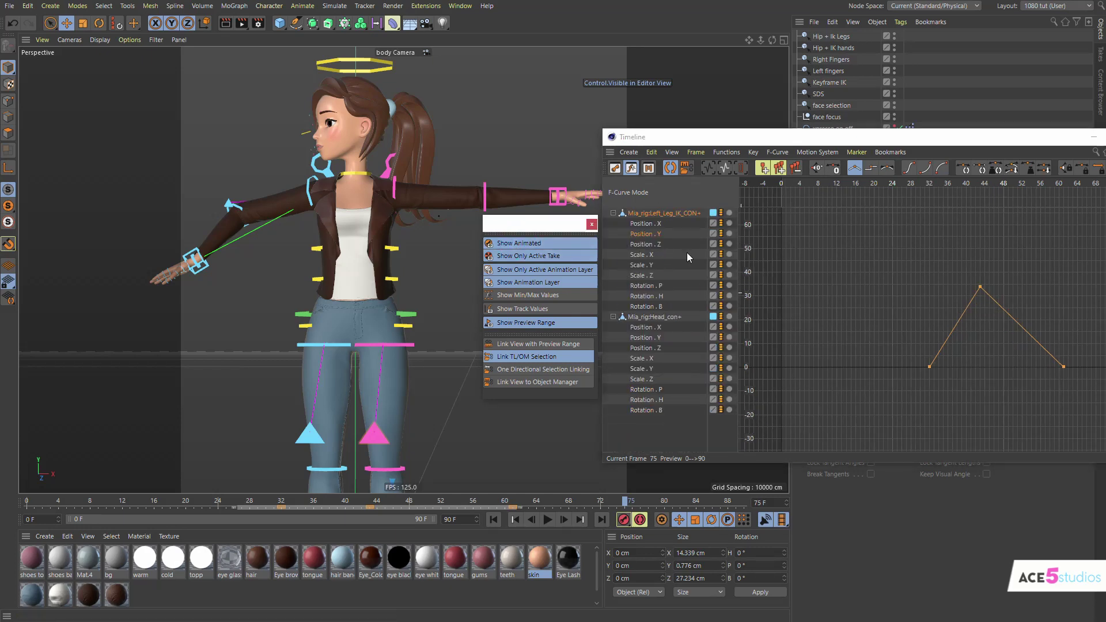
left_click(531, 384)
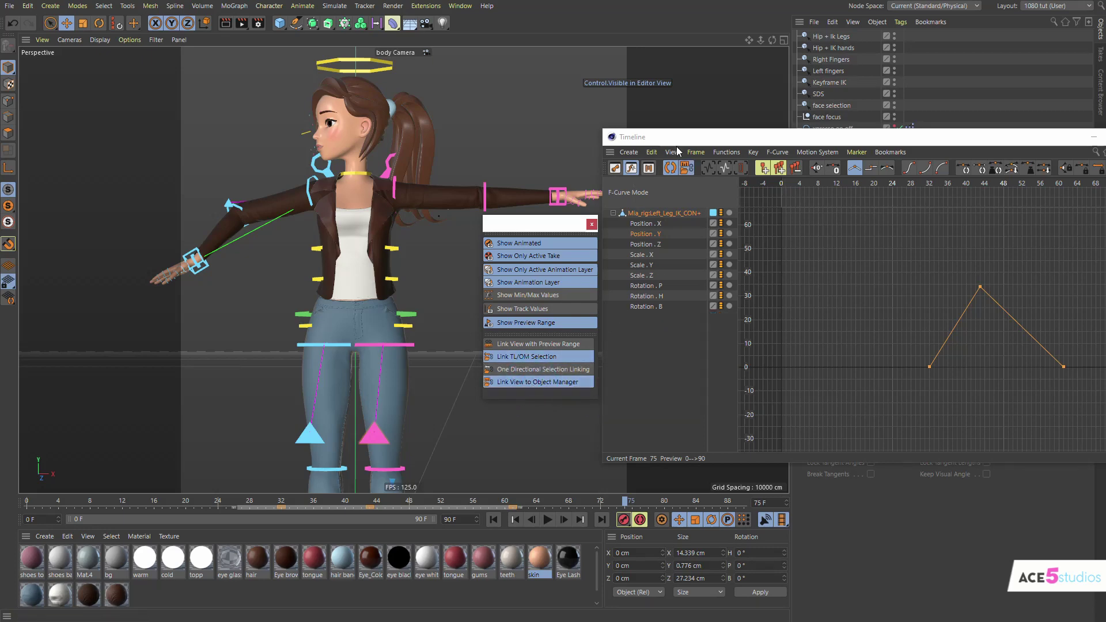
Move the Timeline aside, check the head controller's tracks, and pan the view to the legs
left_click(755, 88)
left_click_drag(828, 142, 828, 87)
left_click(358, 59)
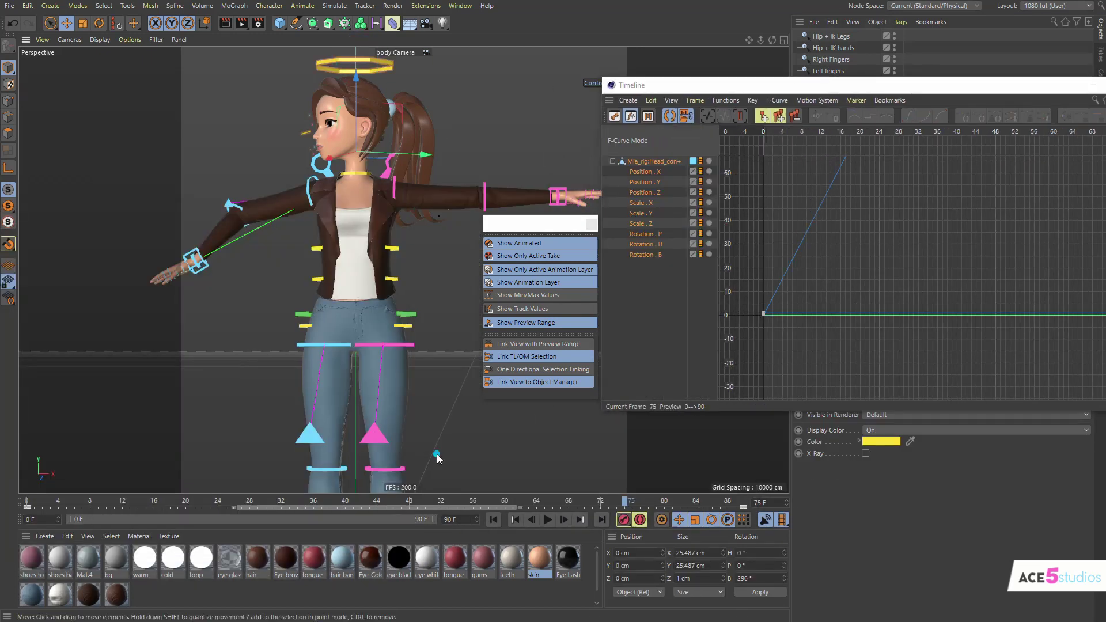
left_click(458, 468)
middle_click_drag(459, 468, 398, 254, "alt")
With the foot controller selected, switch to the Dope Sheet and turn off Link View to Object Manager
left_click(330, 390)
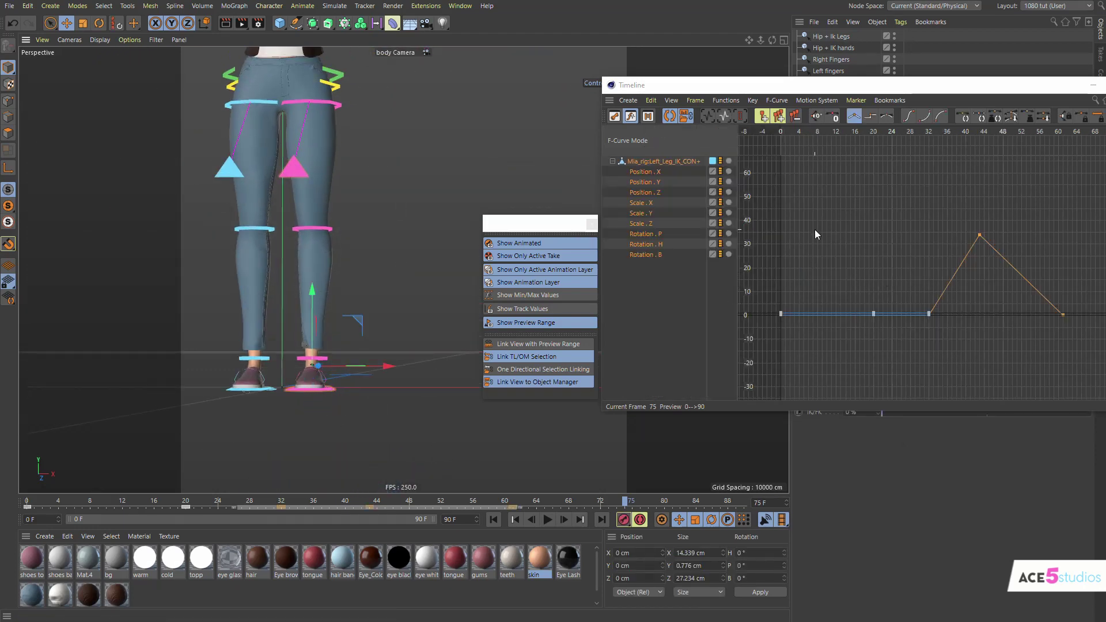
left_click(616, 115)
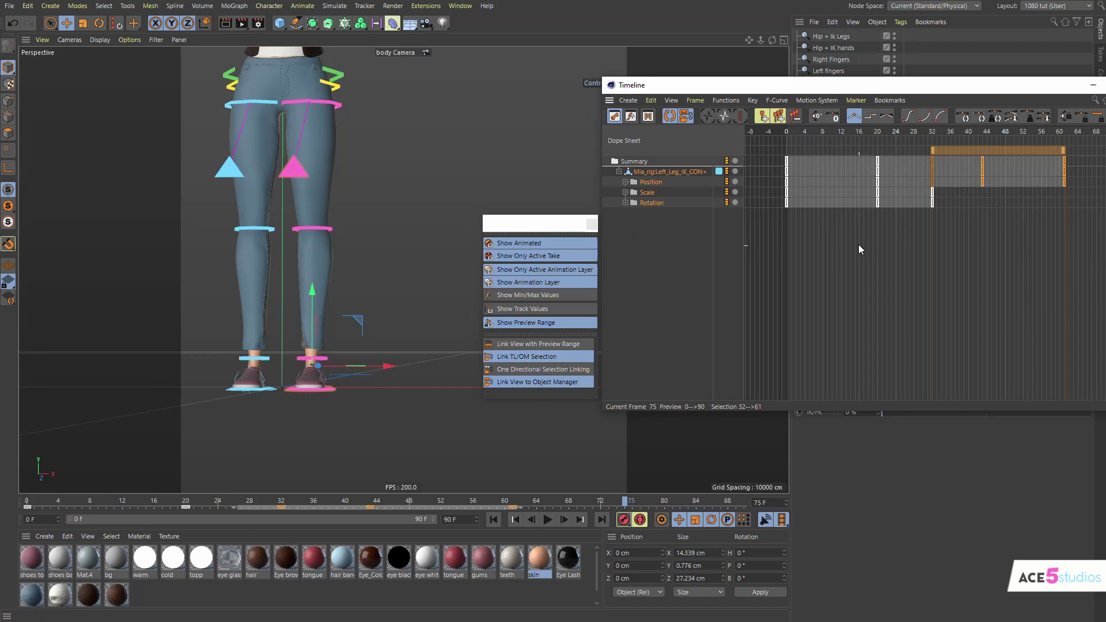
left_click(421, 432)
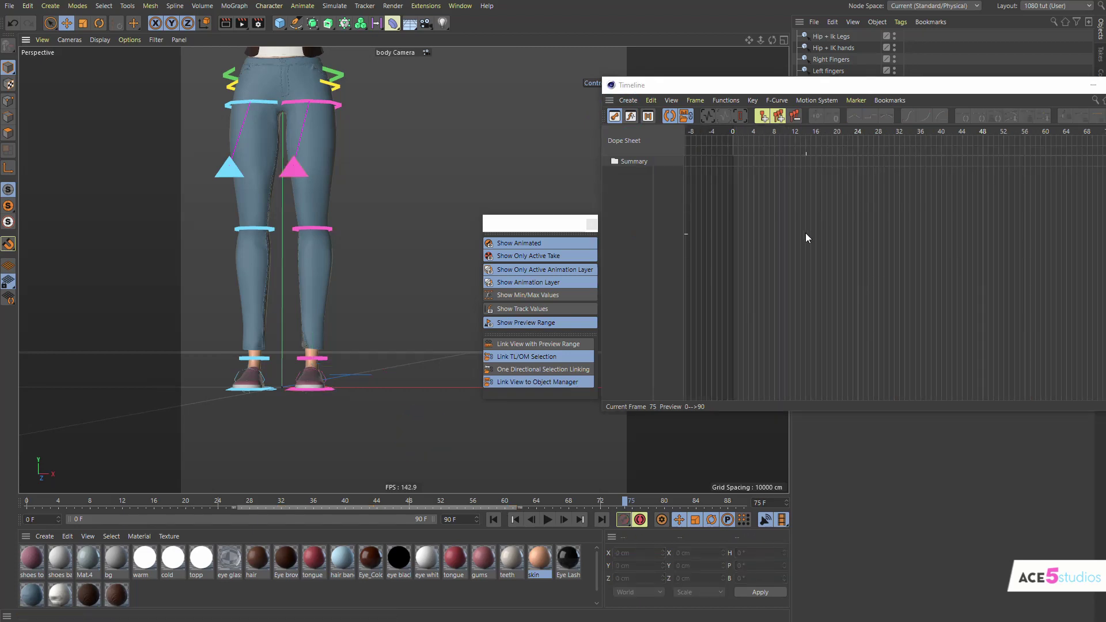
left_click(530, 383)
middle_click_drag(986, 260, 888, 260, "alt")
left_click_drag(1031, 93, 969, 103)
Select the left leg keys from frame 20 to 61 and shorten their timing
left_click_drag(915, 330, 732, 144)
left_click_drag(786, 316, 1032, 173)
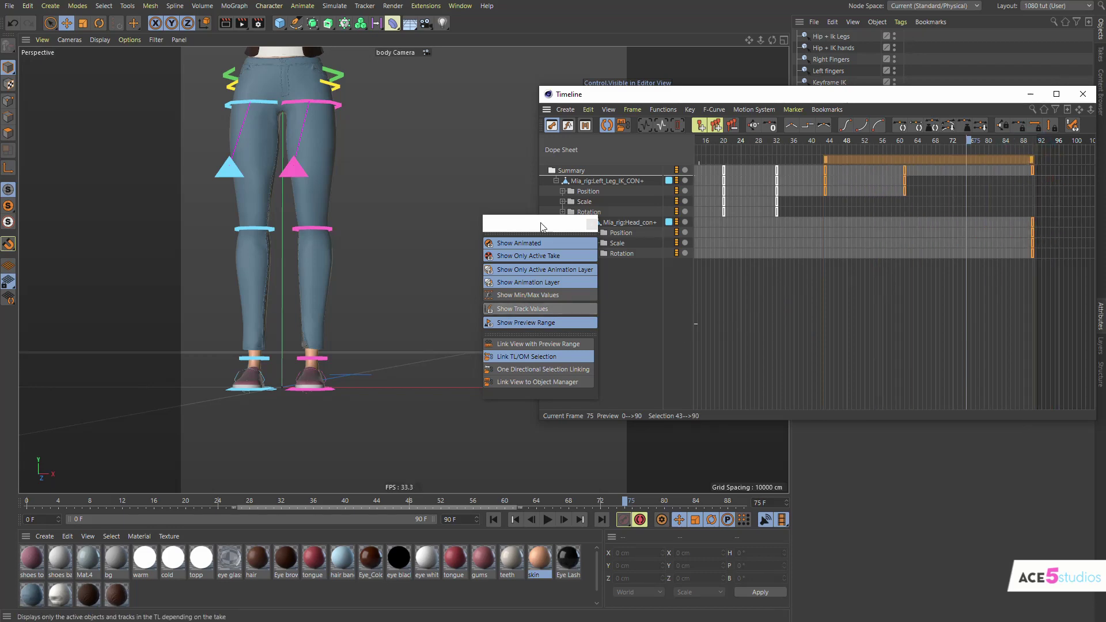
left_click_drag(542, 224, 397, 231)
middle_click_drag(740, 277, 840, 282, "alt")
right_click_drag(776, 286, 742, 287, "alt")
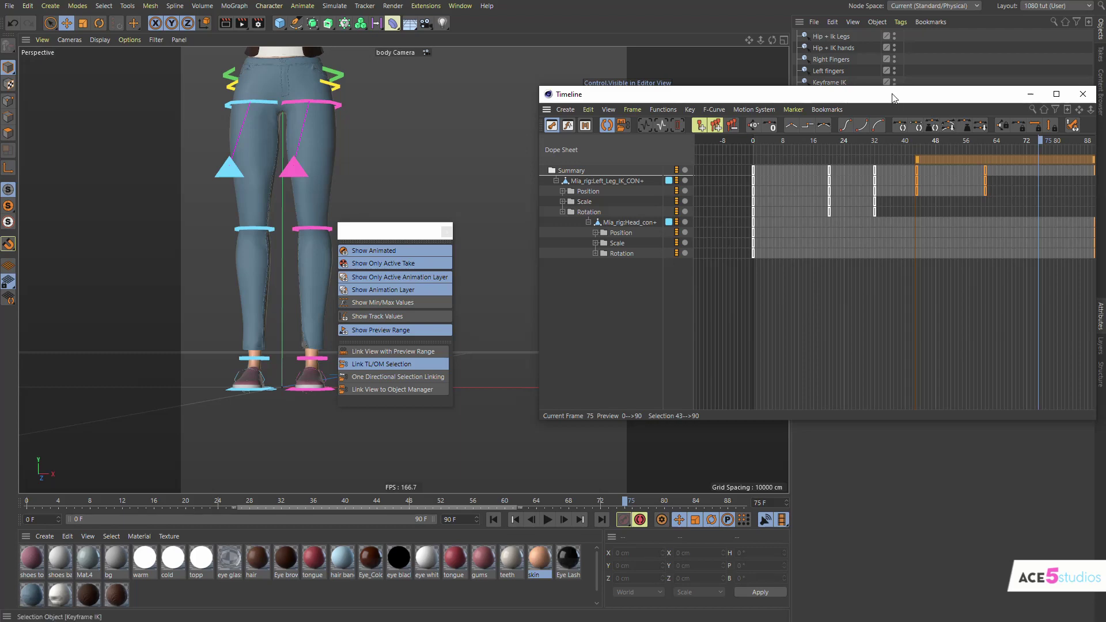
left_click_drag(749, 94, 296, 116)
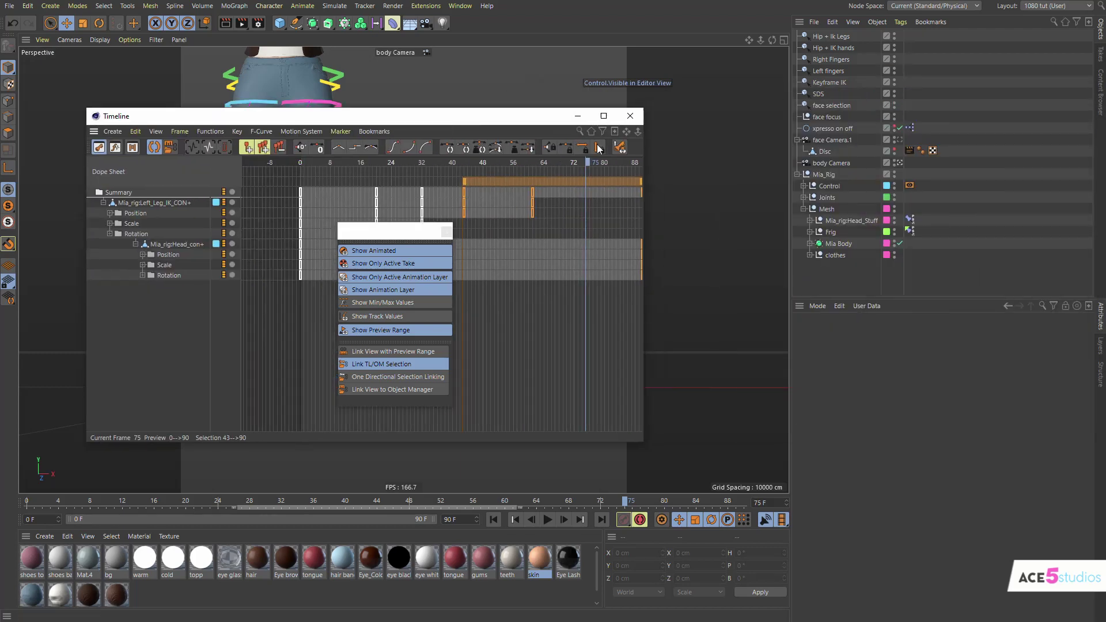
left_click(346, 91)
left_click(827, 335)
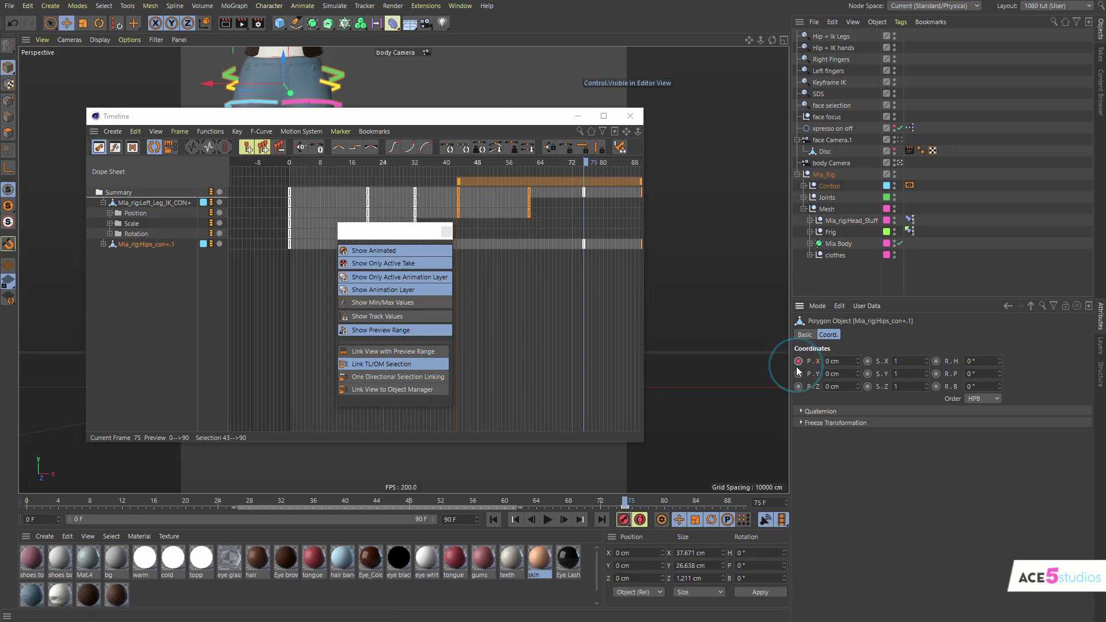
left_click(869, 374)
left_click(868, 375)
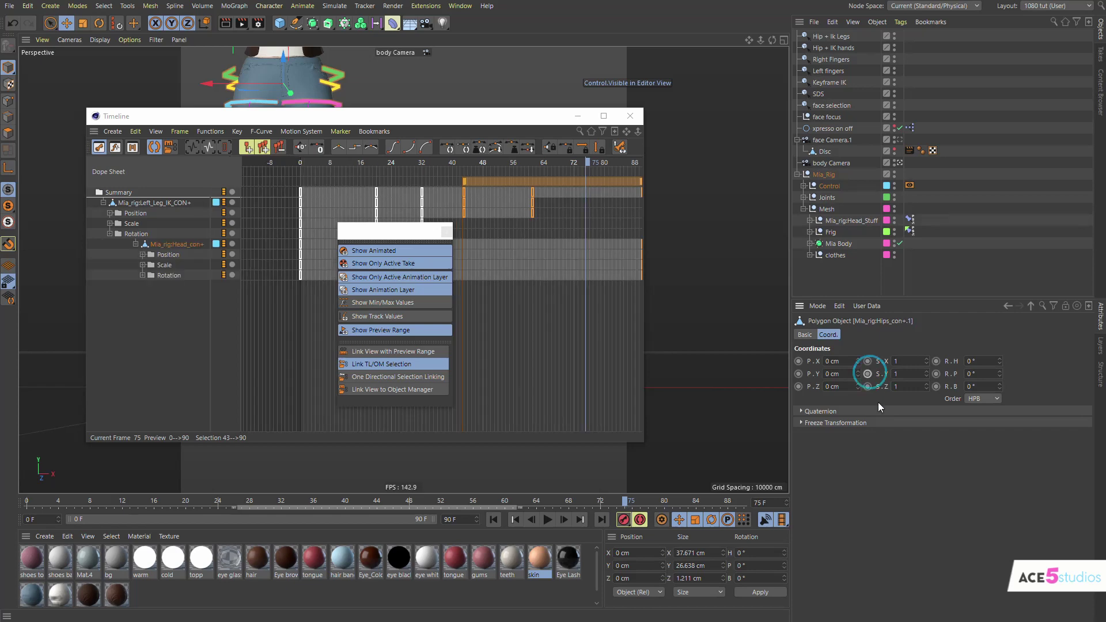
left_click_drag(399, 122, 784, 138)
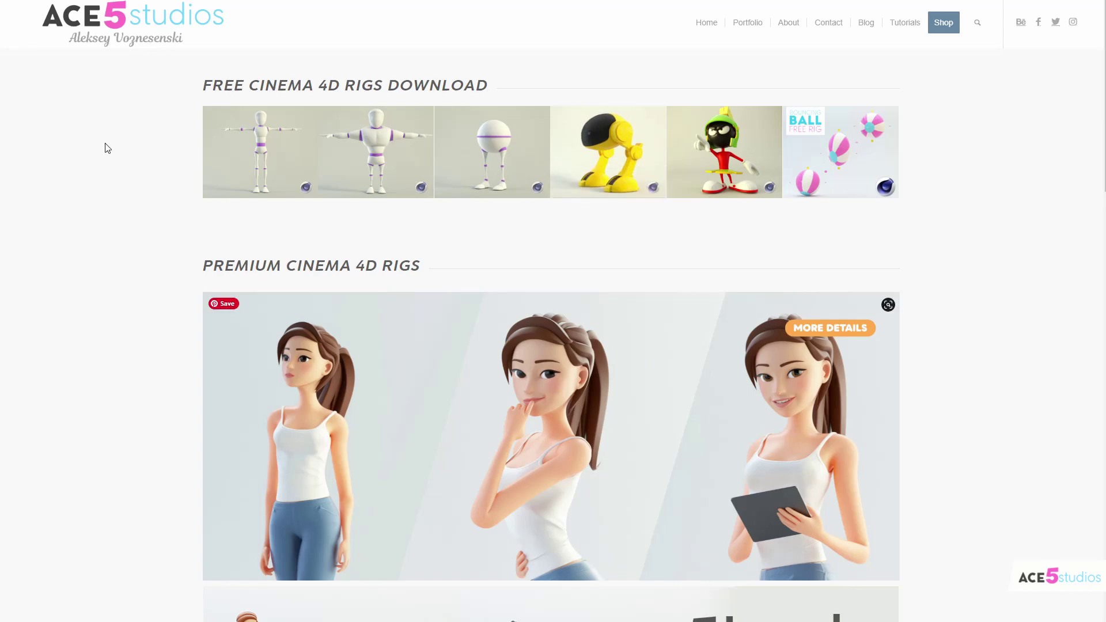
scroll(877, 375, "down", 5)
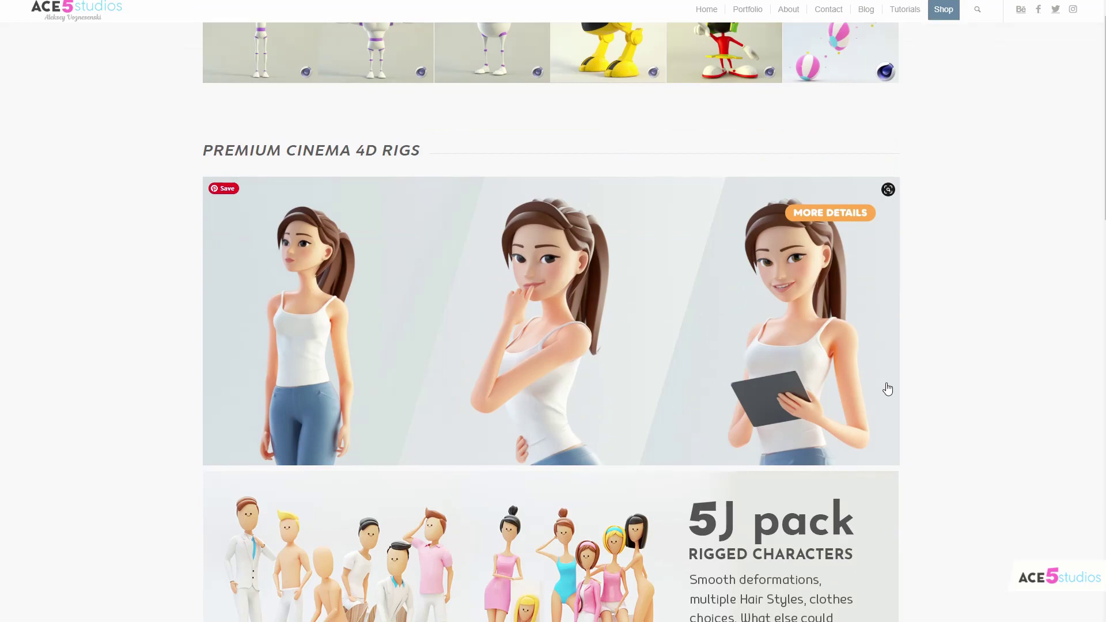
scroll(1023, 328, "down", 4)
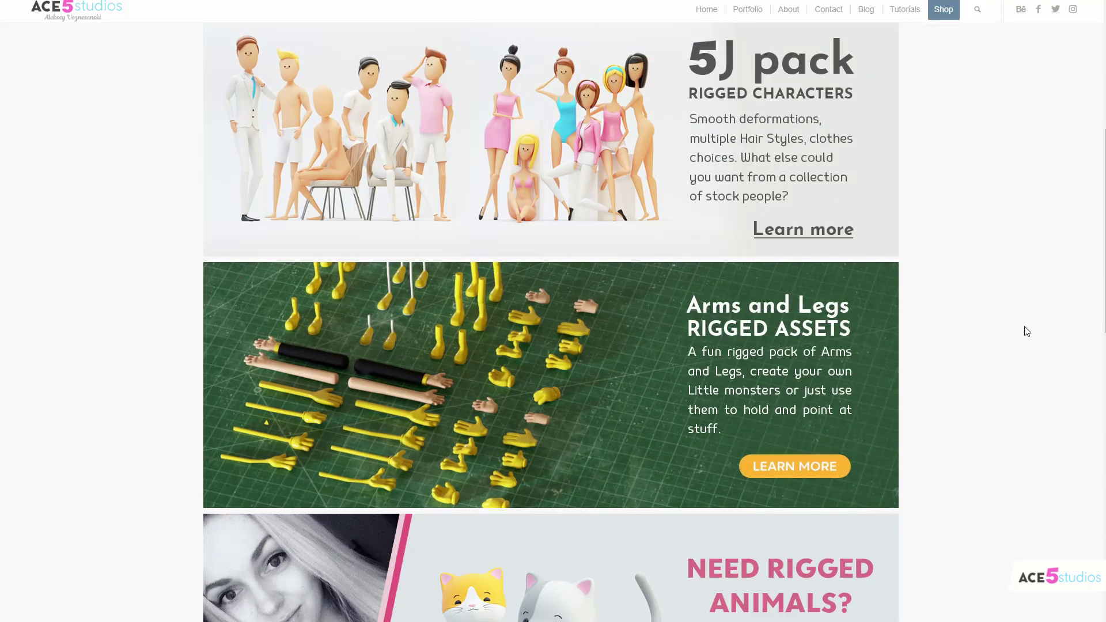
scroll(955, 369, "down", 3)
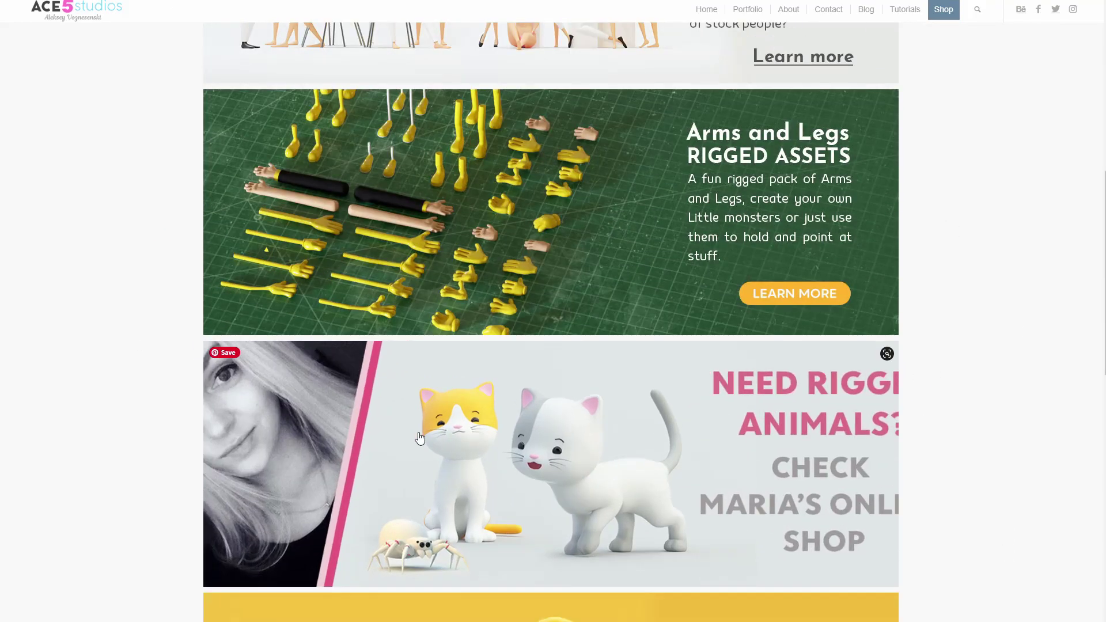
scroll(926, 383, "down", 3)
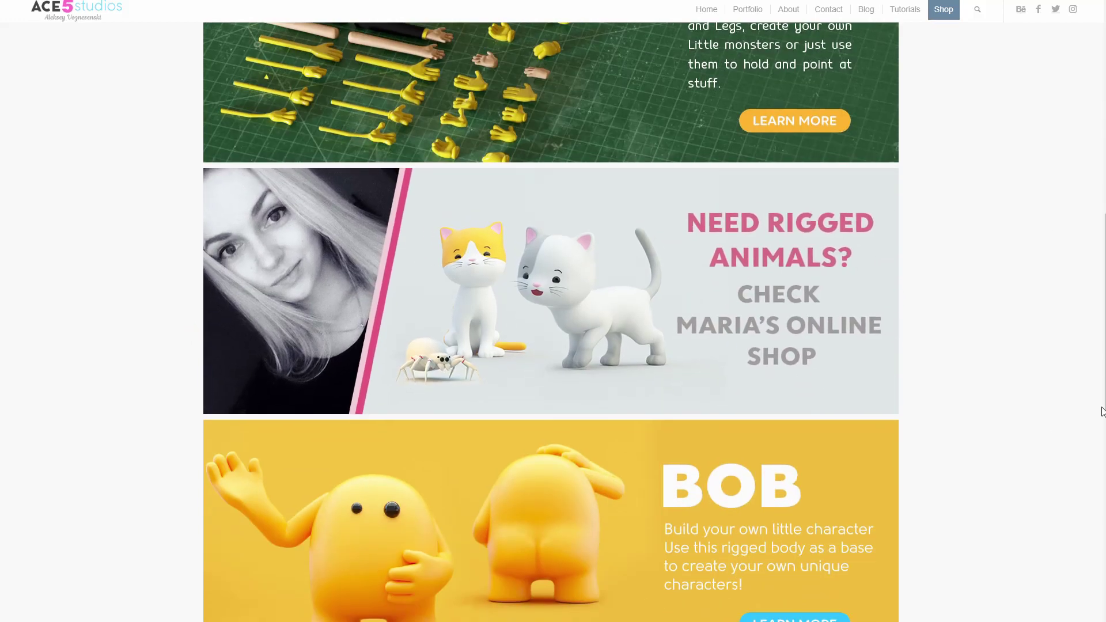
scroll(1046, 415, "down", 6)
scroll(1041, 345, "down", 4)
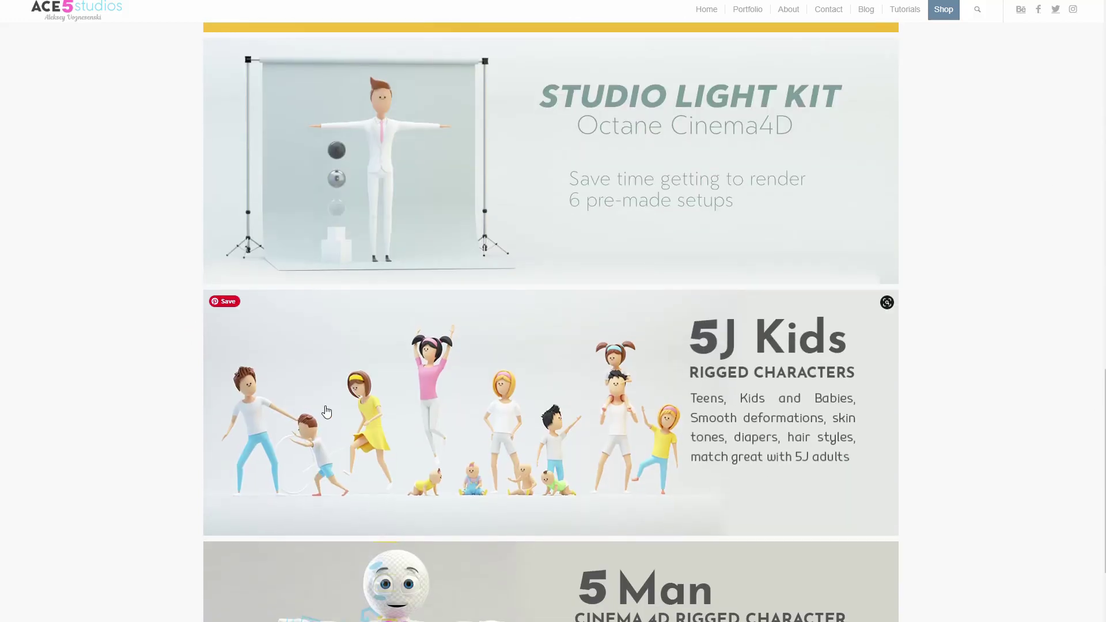
scroll(995, 403, "up", 1)
scroll(995, 403, "down", 10)
scroll(995, 403, "up", 12)
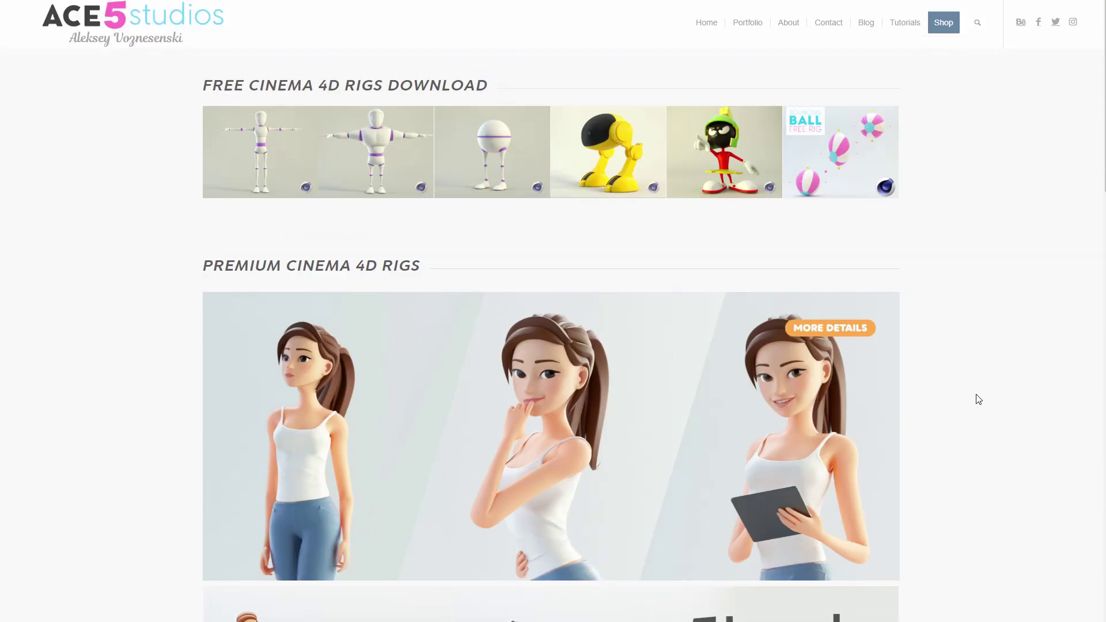